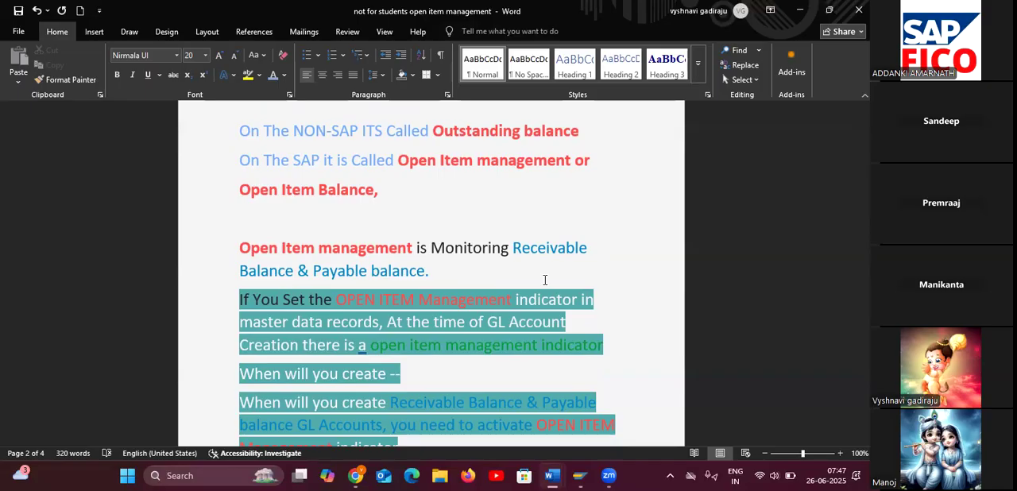
Read through the open item management notes, from the indicator explanation to the FS00 account list and the rent entry posting.
scroll(549, 282, "down", 1)
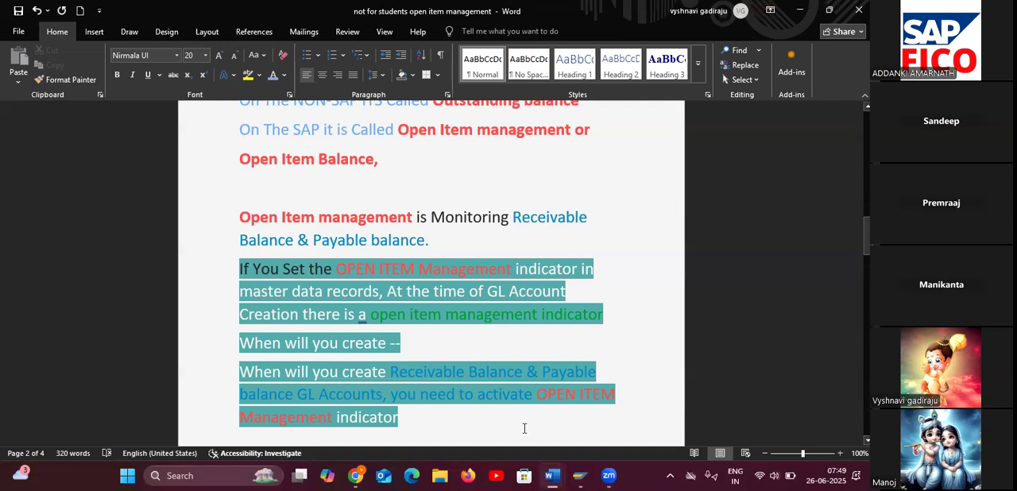
scroll(524, 429, "down", 3)
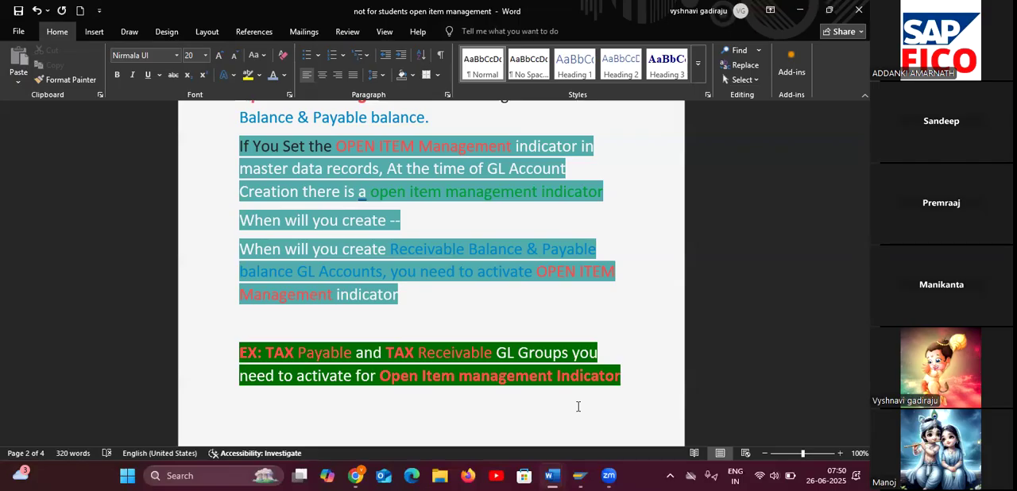
scroll(578, 406, "down", 8)
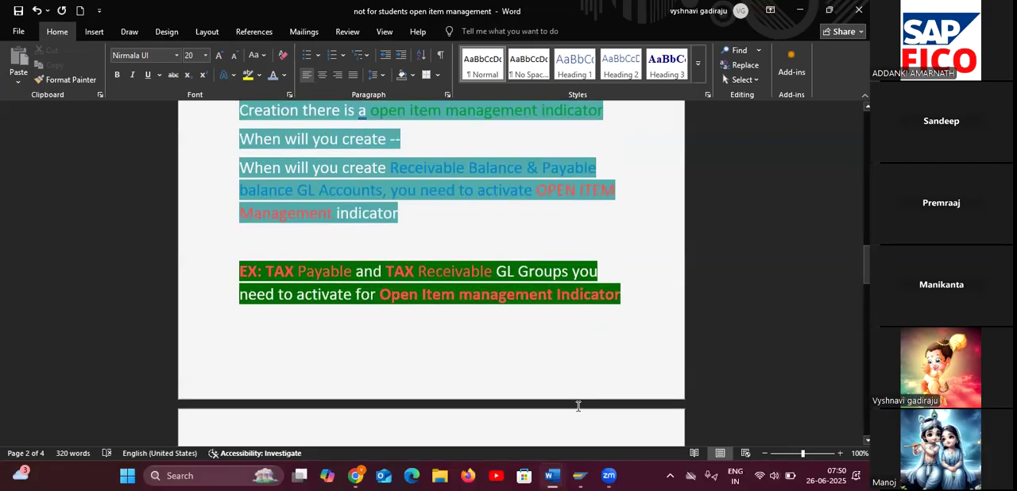
scroll(607, 367, "down", 8)
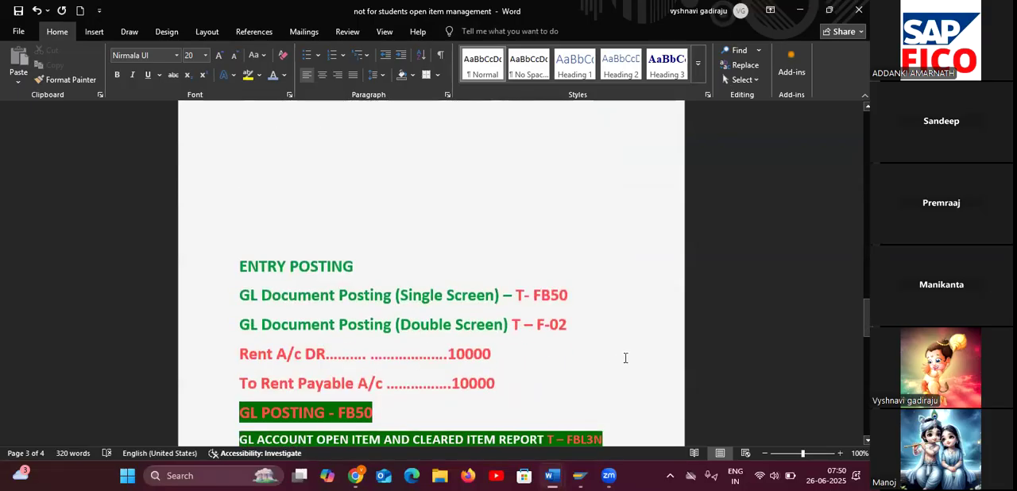
scroll(619, 359, "down", 2)
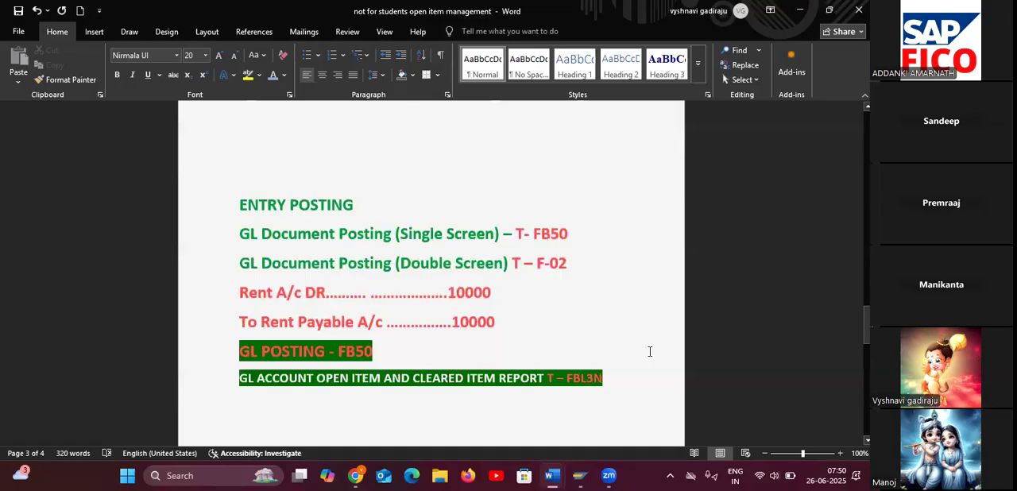
scroll(649, 351, "down", 7)
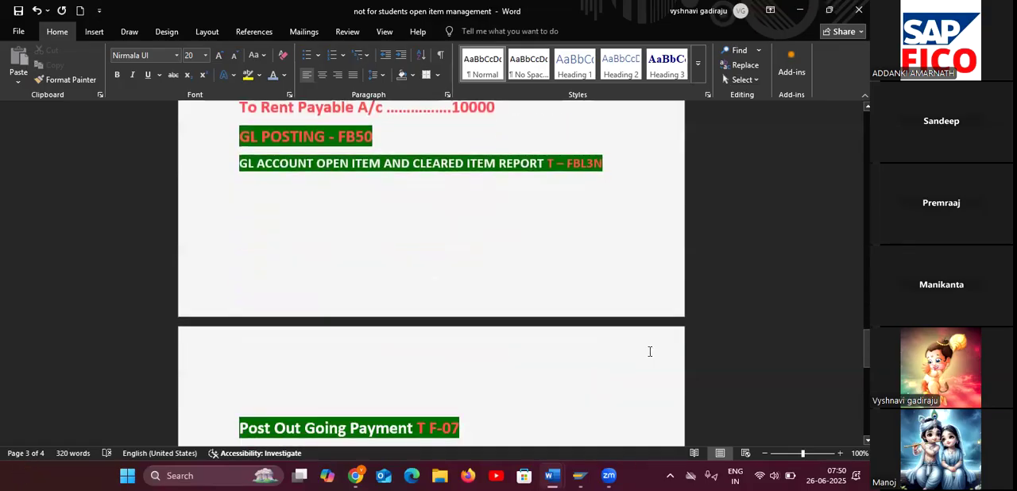
scroll(649, 351, "up", 12)
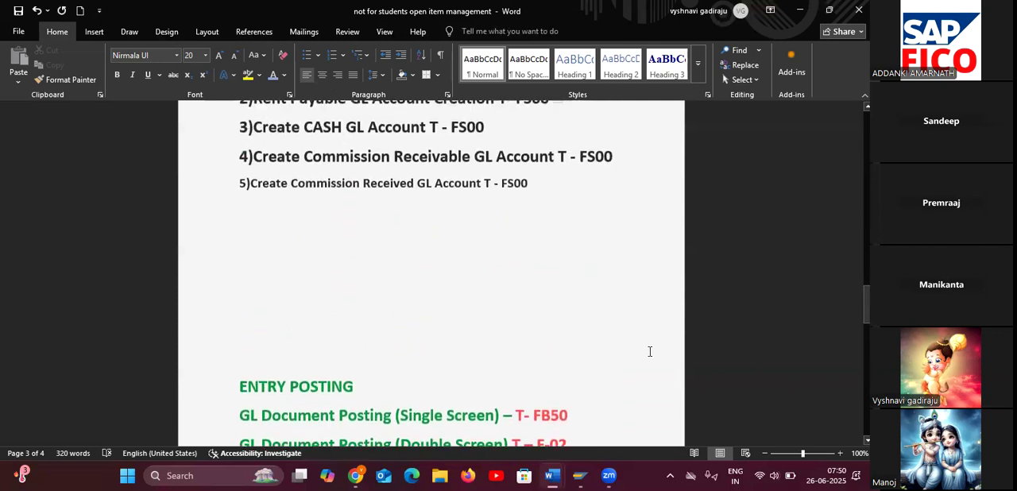
scroll(649, 352, "up", 2)
left_click(278, 301)
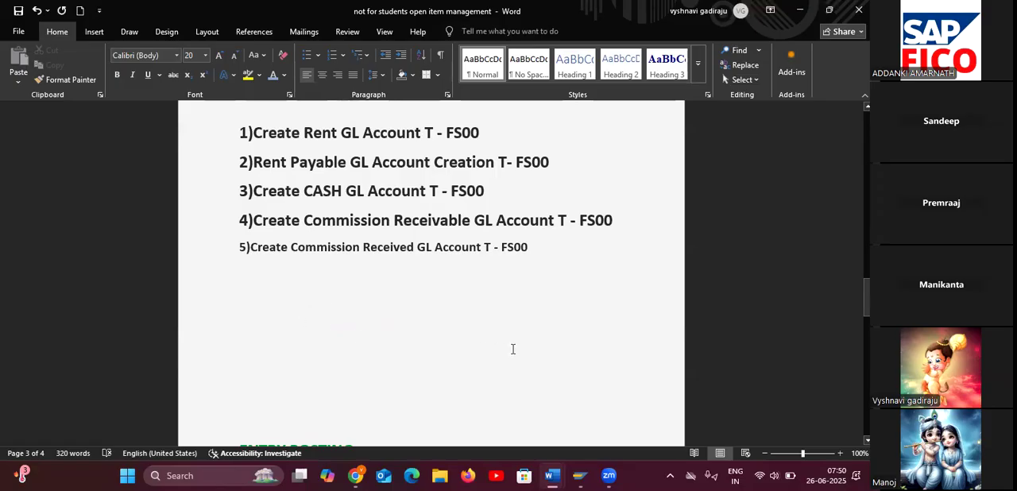
scroll(512, 349, "up", 1)
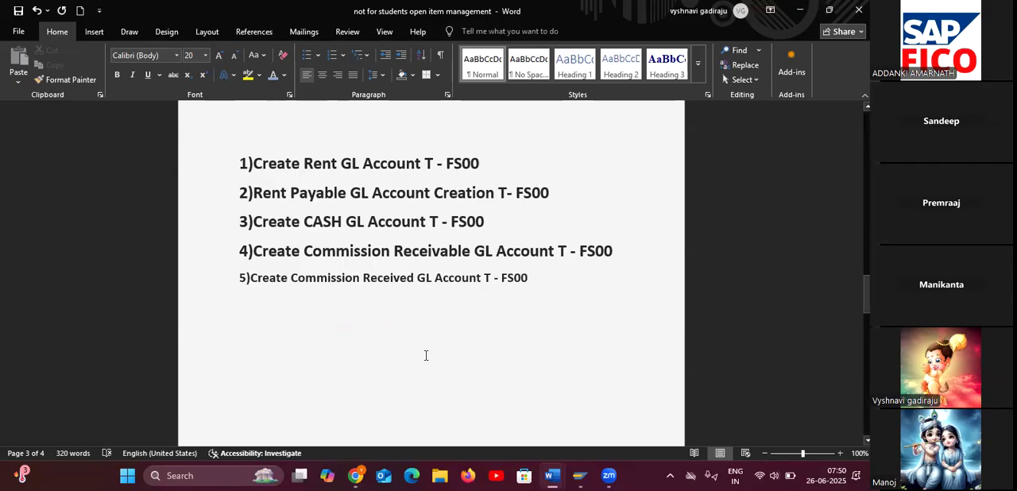
left_click(366, 331)
left_click(327, 311)
scroll(570, 322, "up", 1)
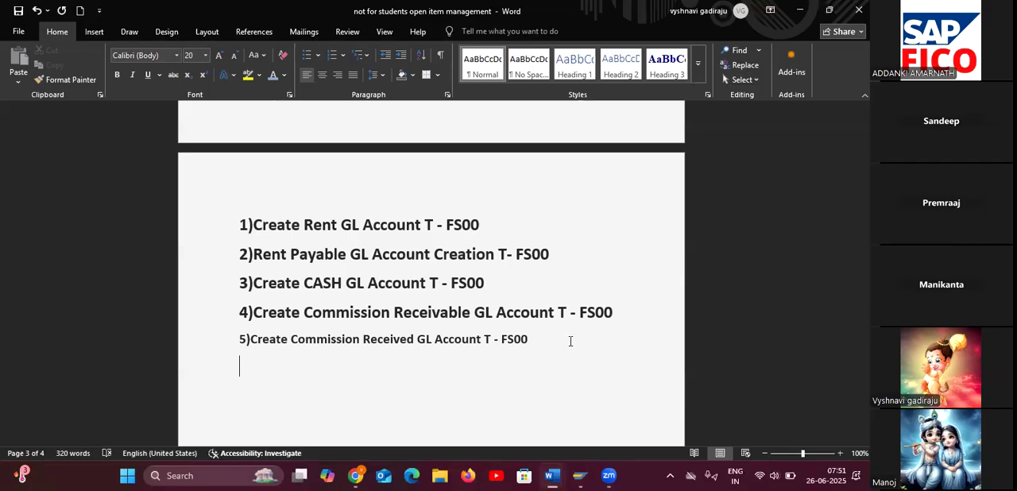
scroll(560, 345, "down", 10)
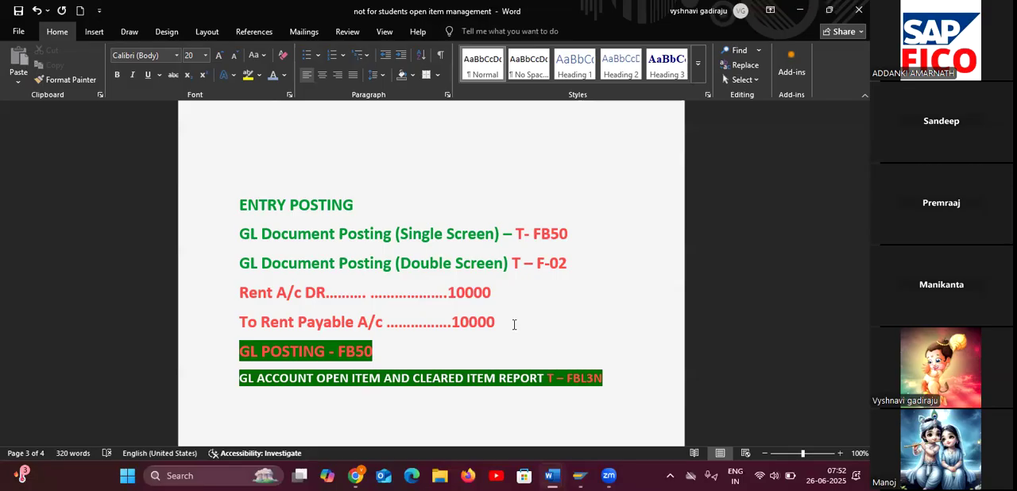
scroll(514, 324, "down", 8)
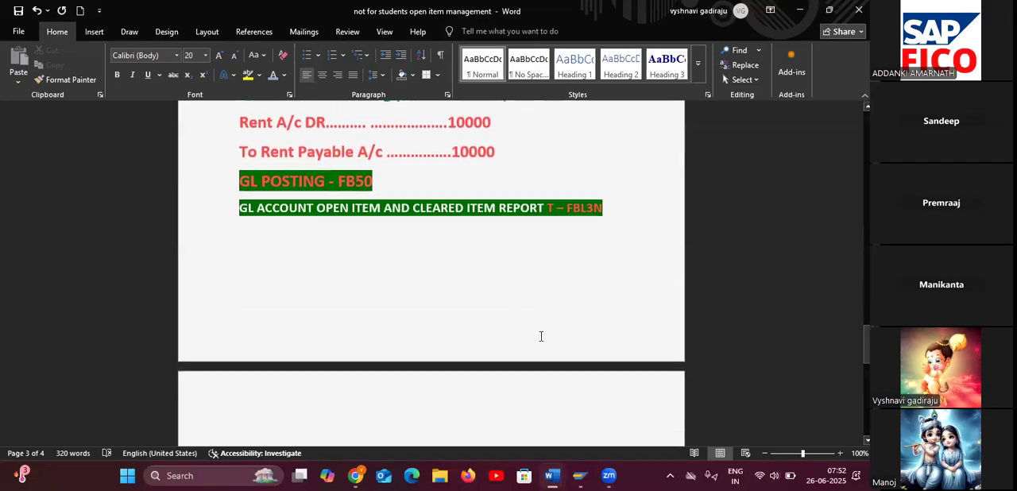
scroll(541, 336, "down", 2)
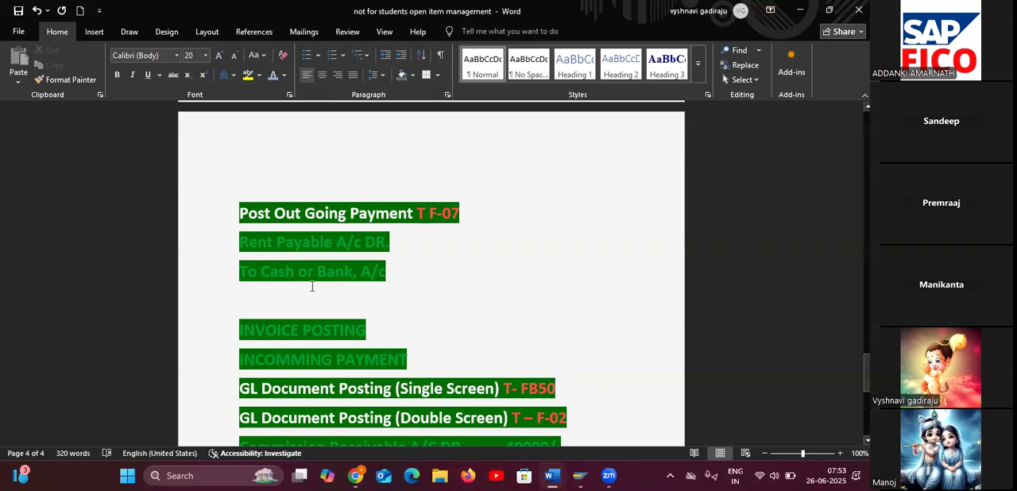
Remove the blank lines above "Post Out Going Payment T F-07" so it directly follows the FBL3N report line.
left_click(259, 182)
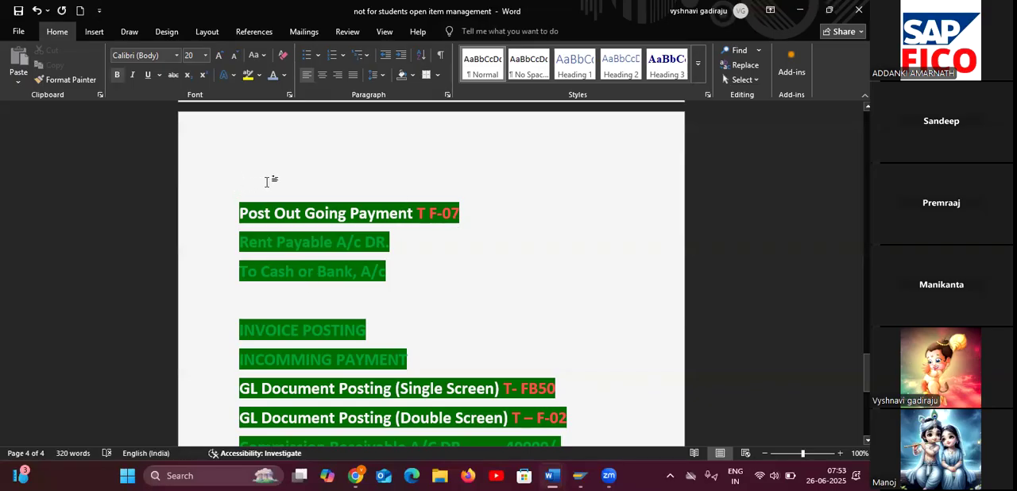
key("BackSpace")
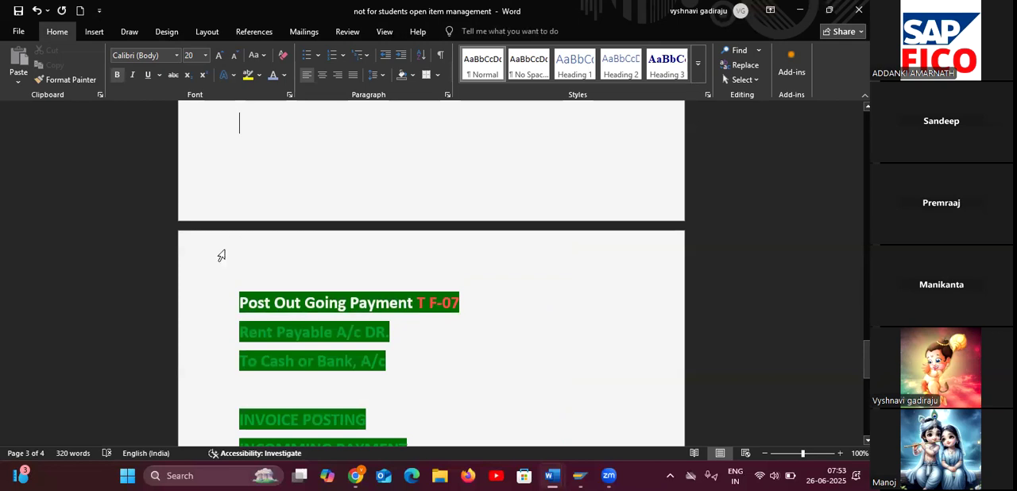
left_click(233, 280)
key("BackSpace")
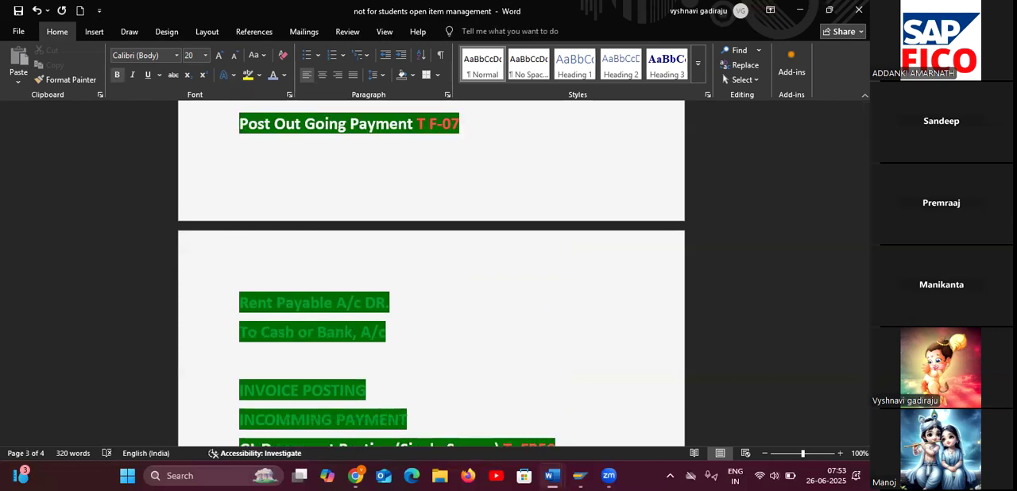
key("BackSpace")
scroll(354, 262, "up", 3)
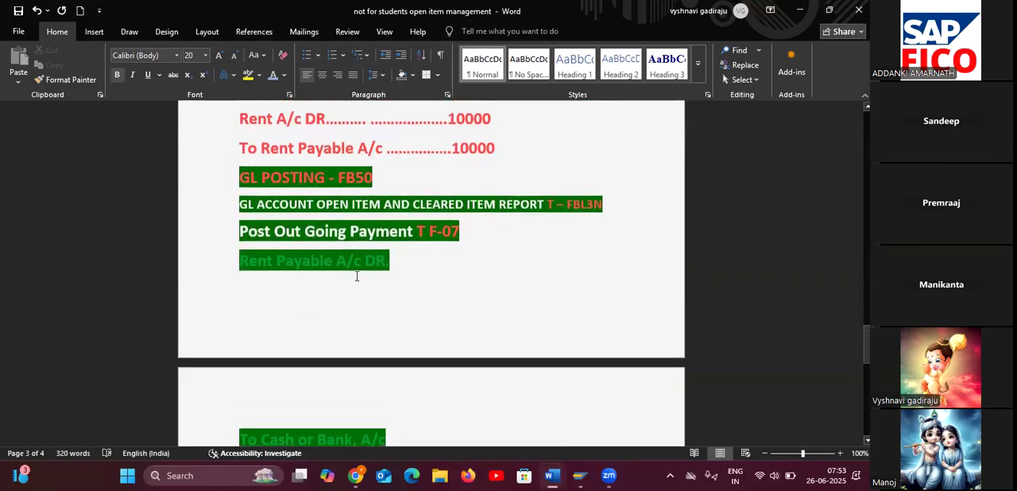
Set the font size of the outgoing payment heading and its Rent Payable and Cash or Bank lines to 18.
mouse_move(238, 246)
left_mouse_down()
mouse_move(374, 310)
mouse_move(425, 428)
left_mouse_up()
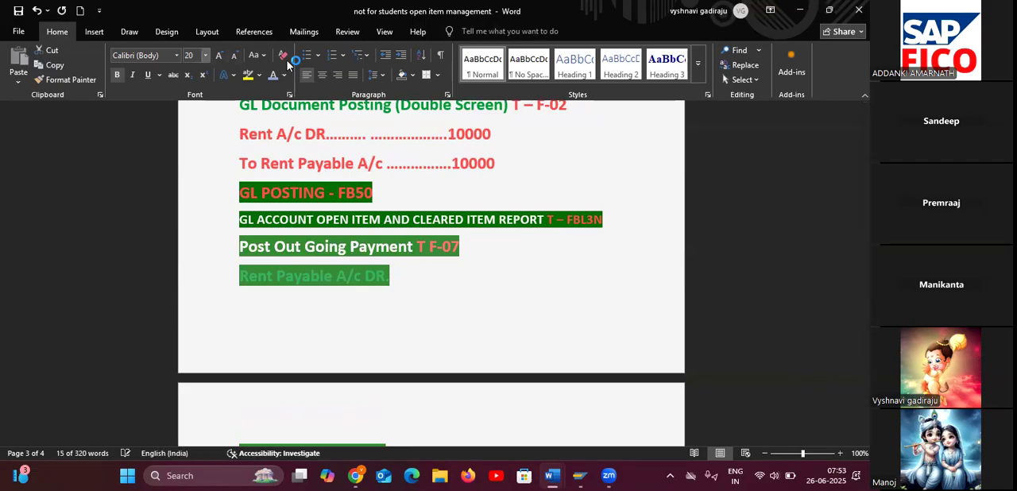
left_click(205, 55)
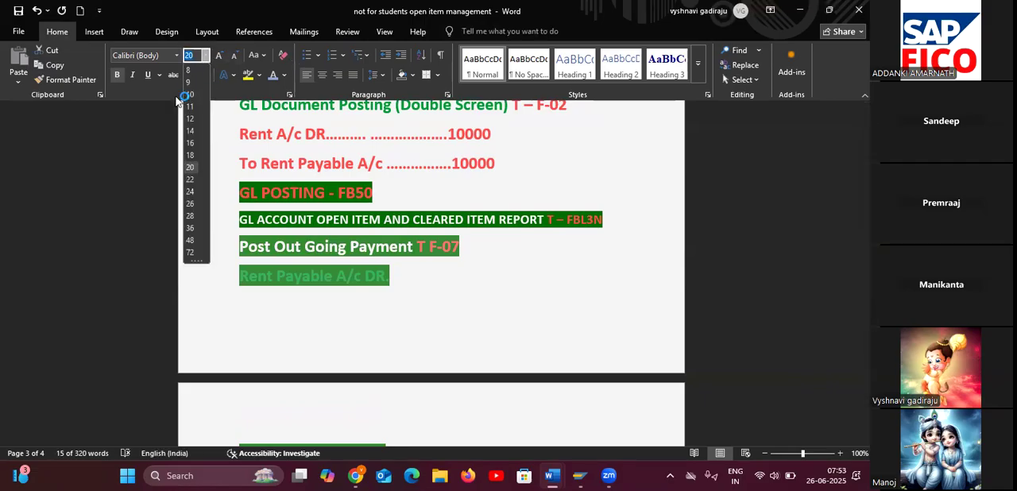
left_click(198, 150)
left_click(409, 302)
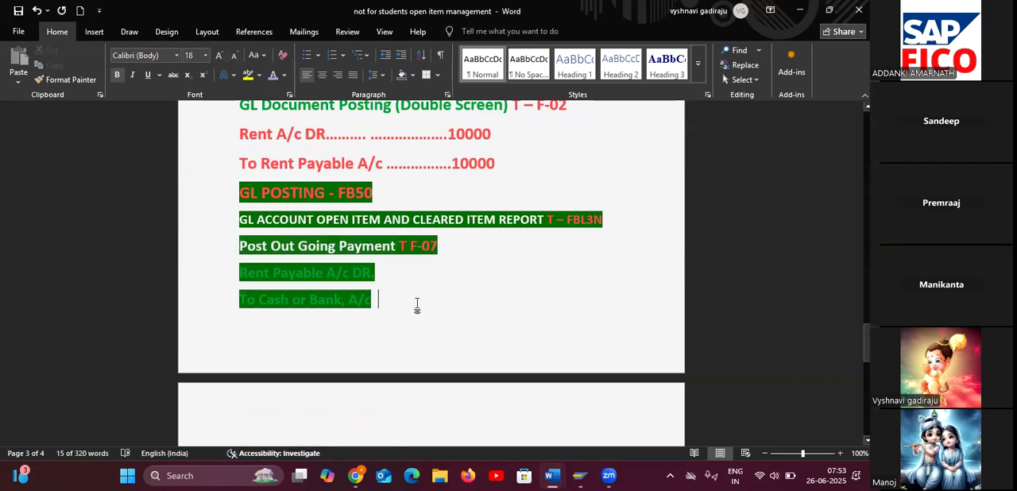
Review the entry posting and outgoing payment notes, then return to the list of GL accounts to create.
scroll(485, 318, "down", 5)
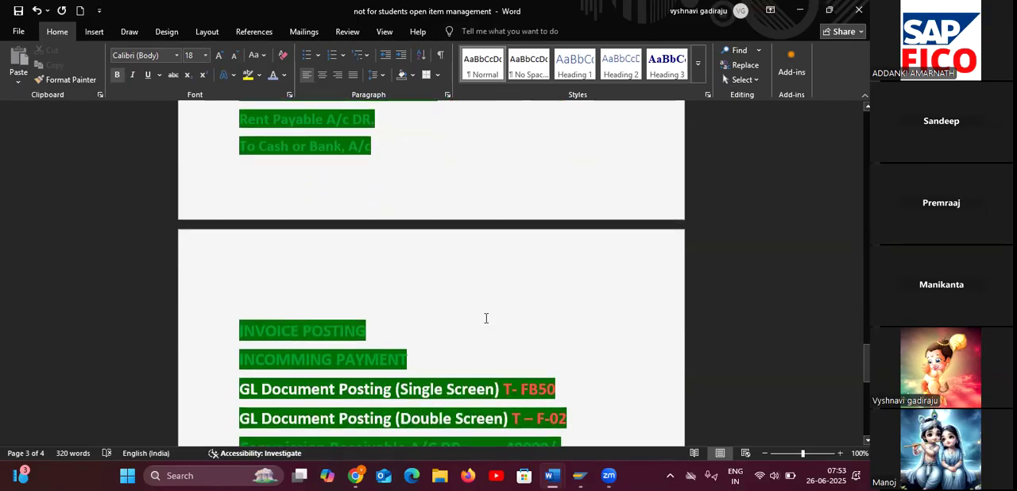
scroll(497, 306, "up", 3)
scroll(498, 300, "up", 3)
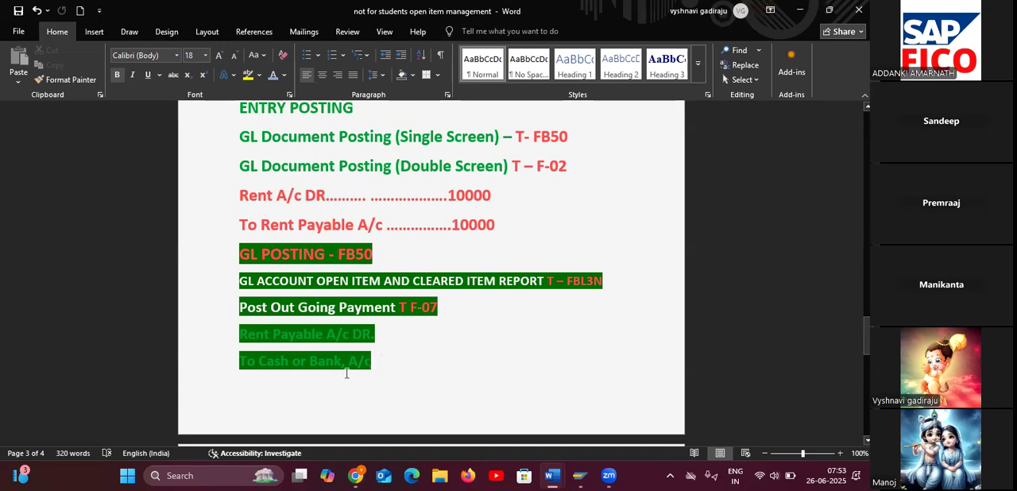
scroll(444, 334, "up", 2)
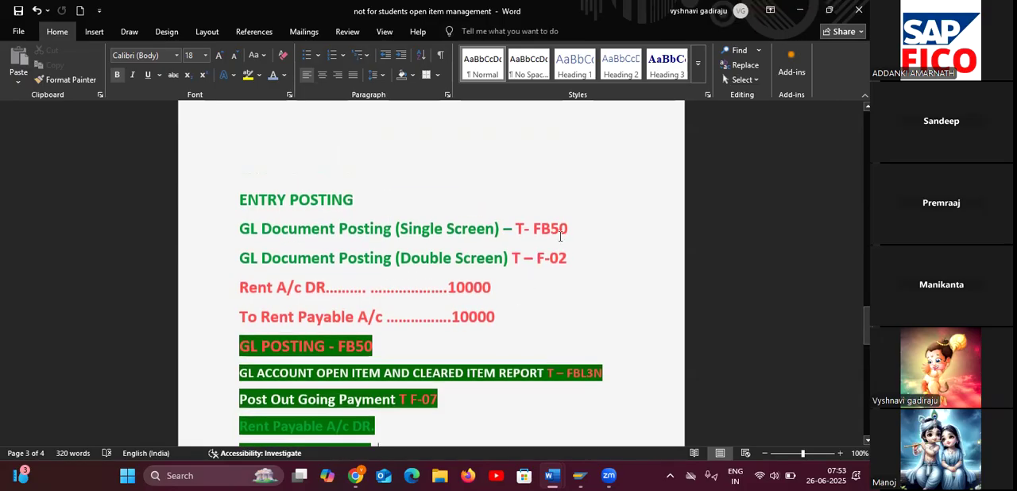
left_click(576, 230)
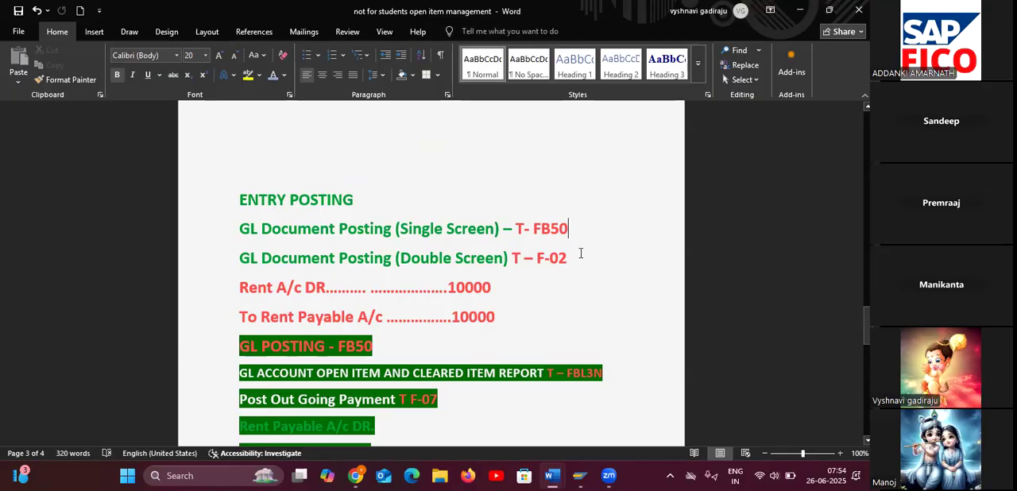
left_click(540, 304)
scroll(499, 317, "down", 2)
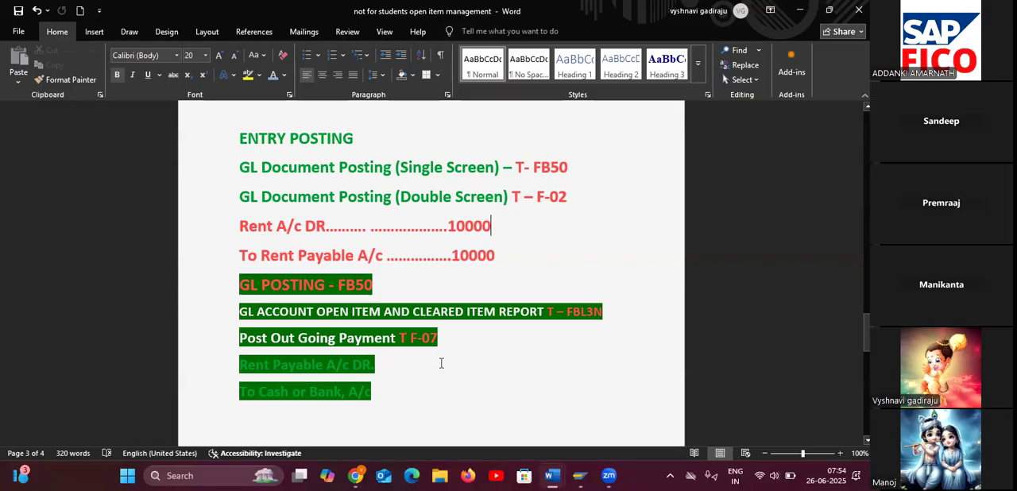
scroll(441, 363, "up", 1)
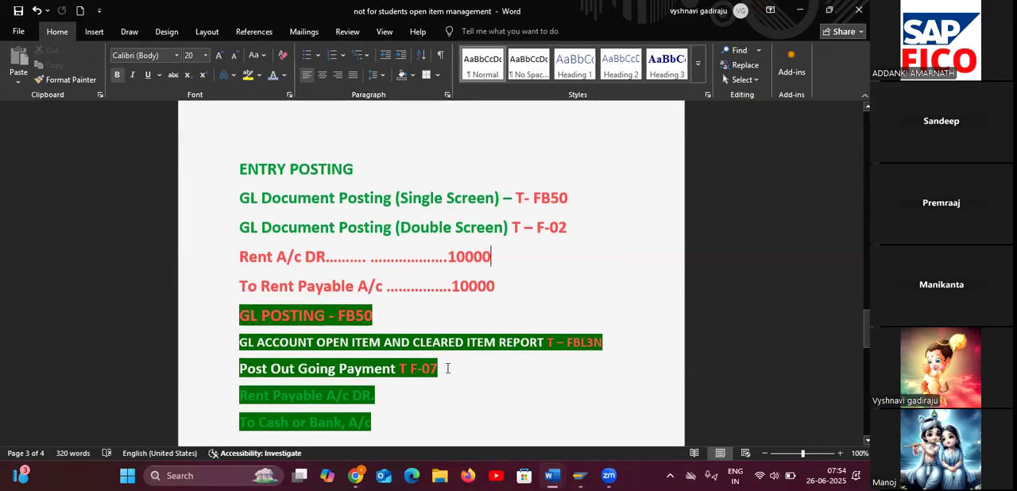
scroll(447, 368, "up", 10)
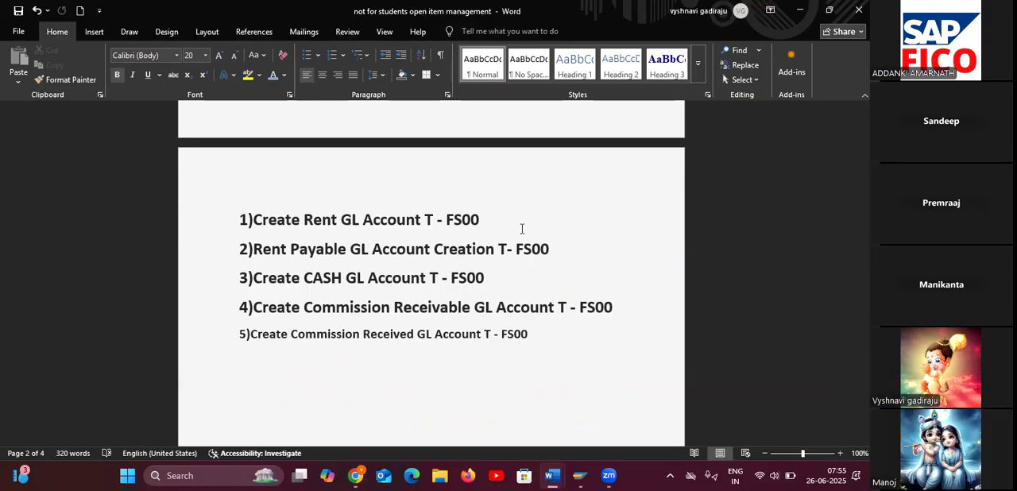
left_click(258, 75)
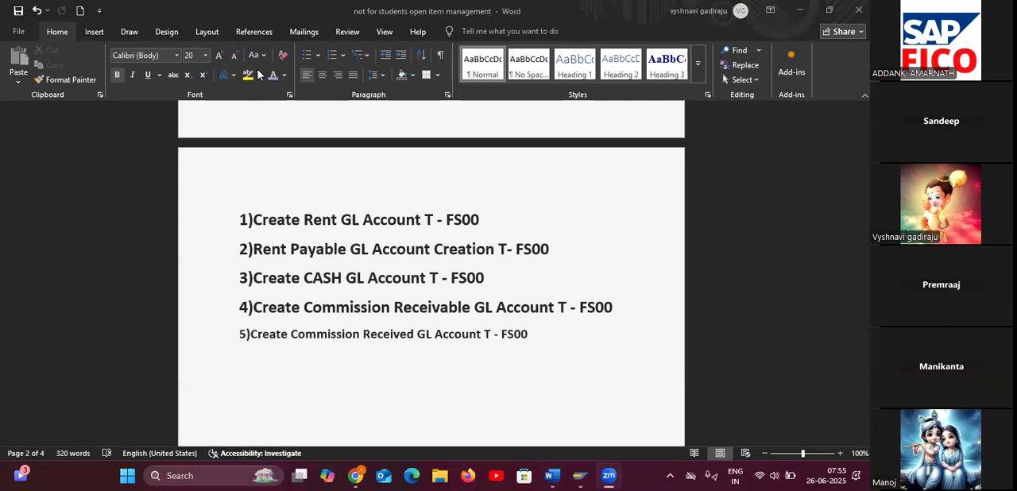
Switch to SAP Easy Access and run transaction FS00 for central G/L account maintenance.
left_click(650, 416)
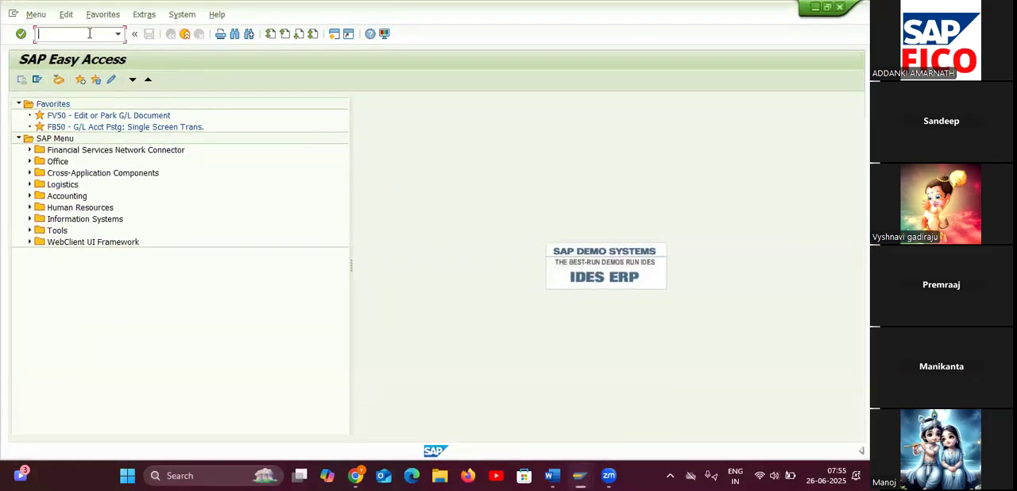
type("fs00")
key("Return")
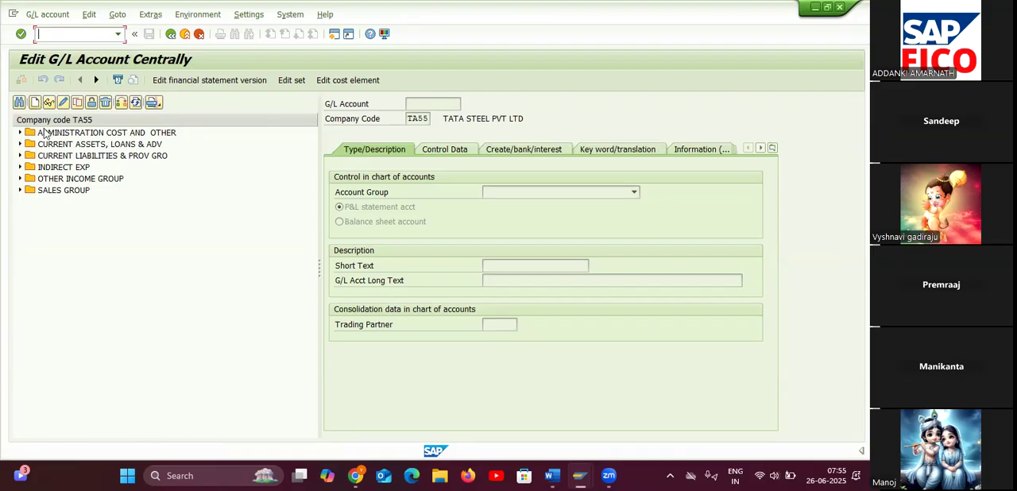
Expand the ADMINISTRATION COST AND OTHER group and start creating G/L account 400306 in company code TA55.
left_click(21, 134)
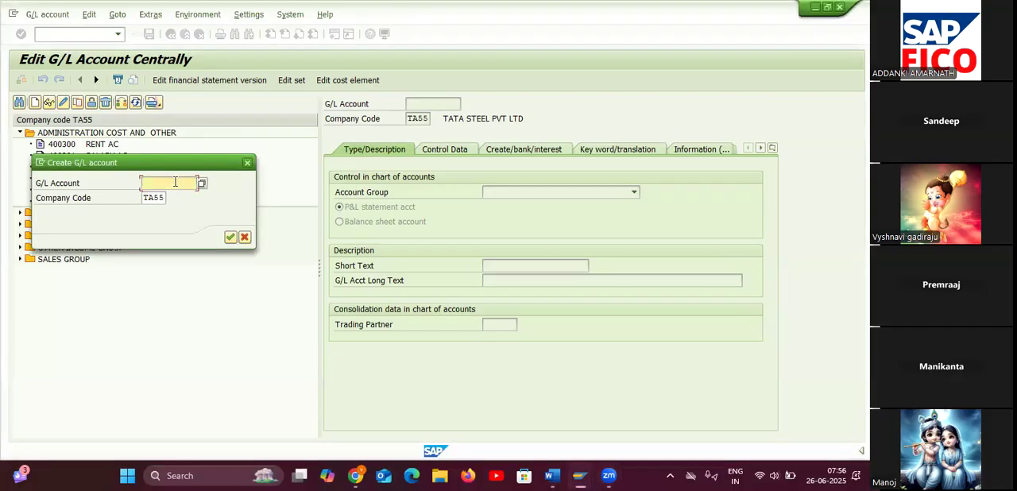
left_click_drag(188, 168, 188, 255)
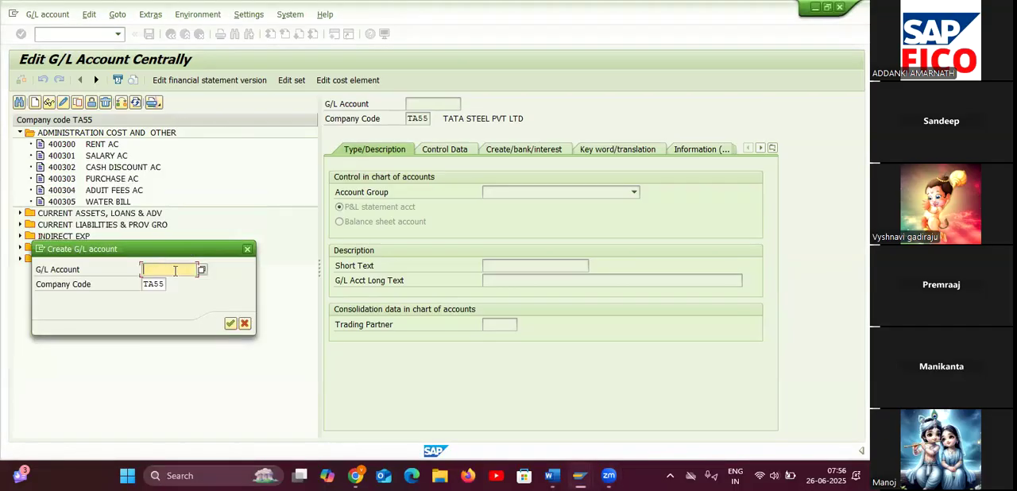
type("400")
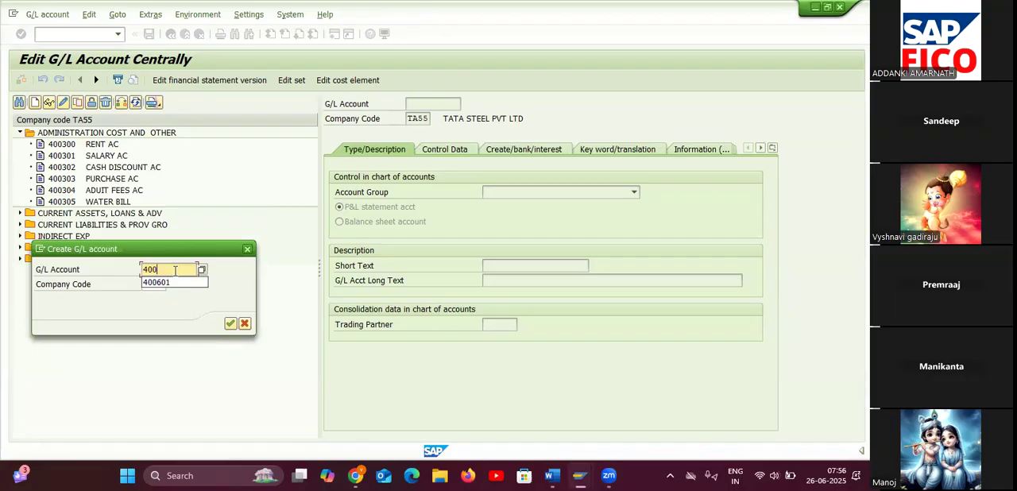
type("306")
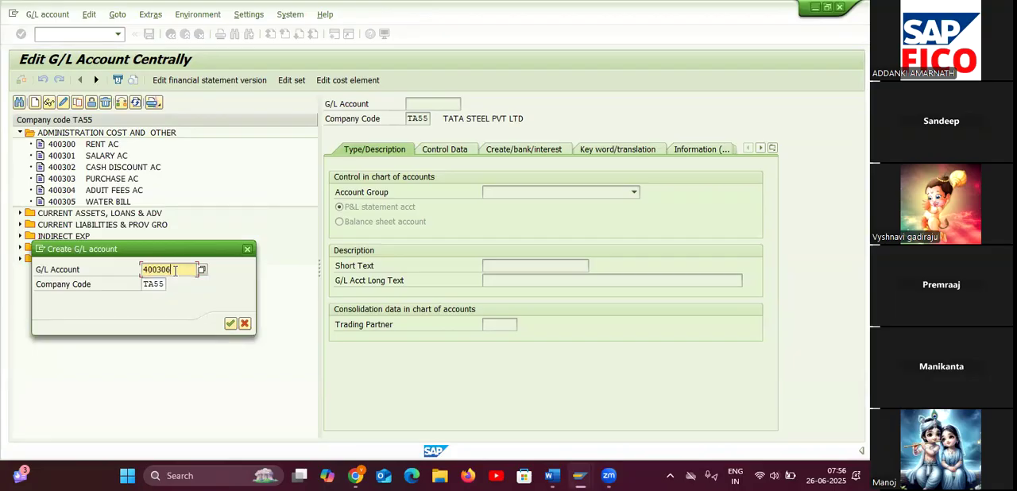
left_click(229, 324)
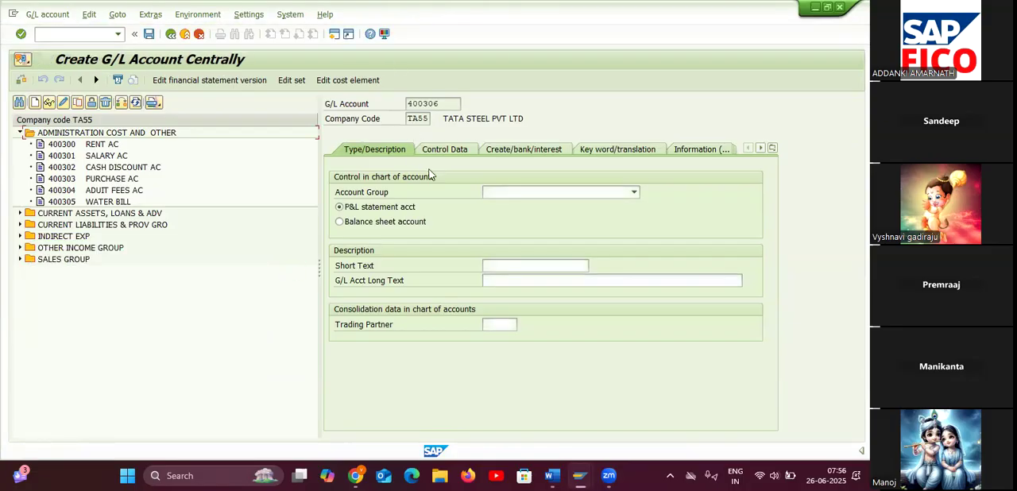
Assign G/L account 400306 to the ADMINISTRATION COST AND OTHER group and enter RENT AC 2 as its short and long text.
left_click(520, 192)
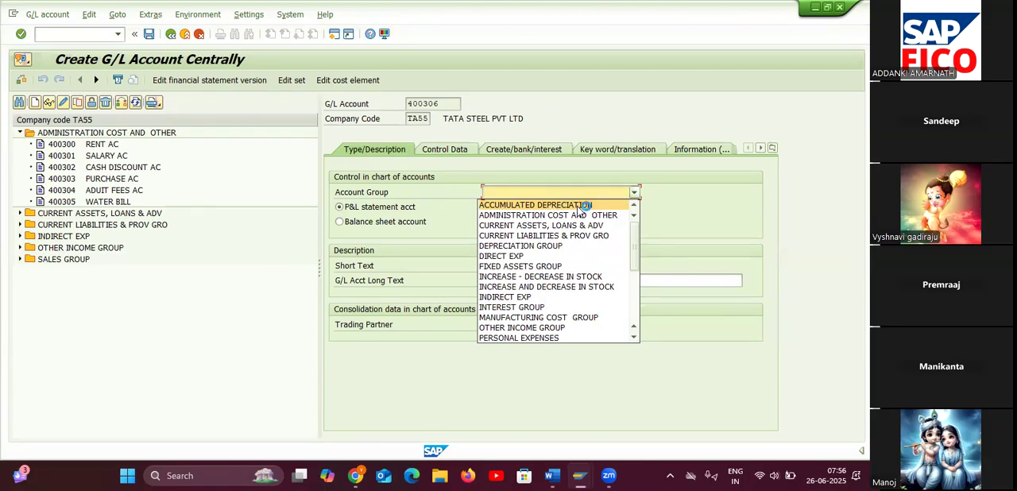
key("XF86MonBrightnessUp")
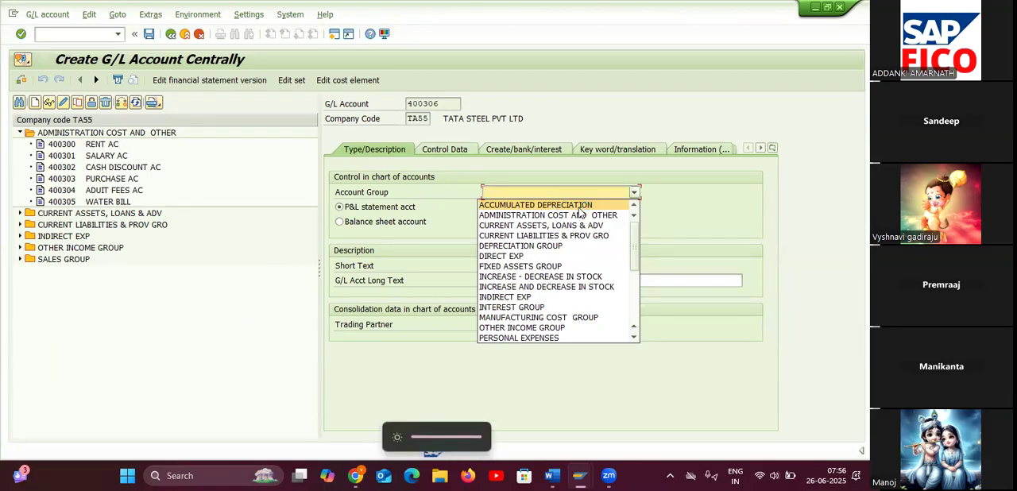
left_click(582, 215)
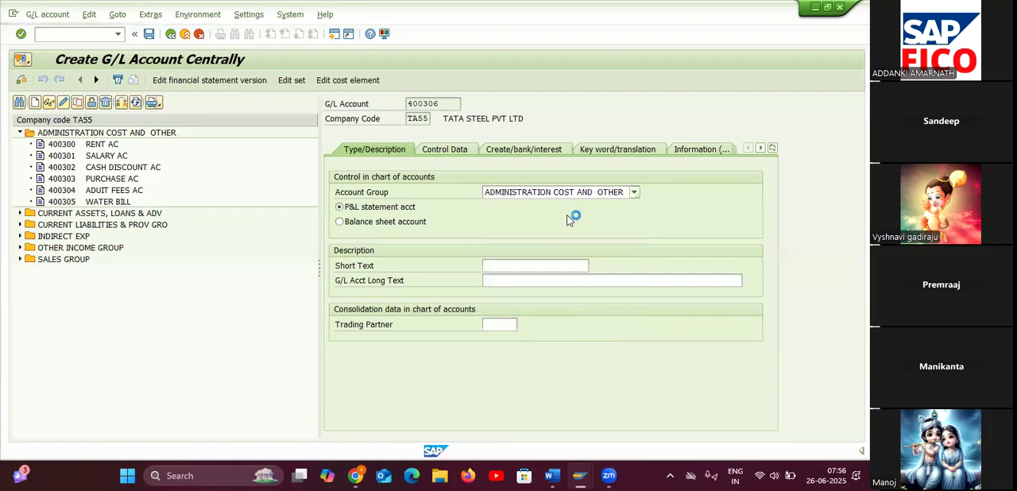
left_click(521, 264)
type("RE")
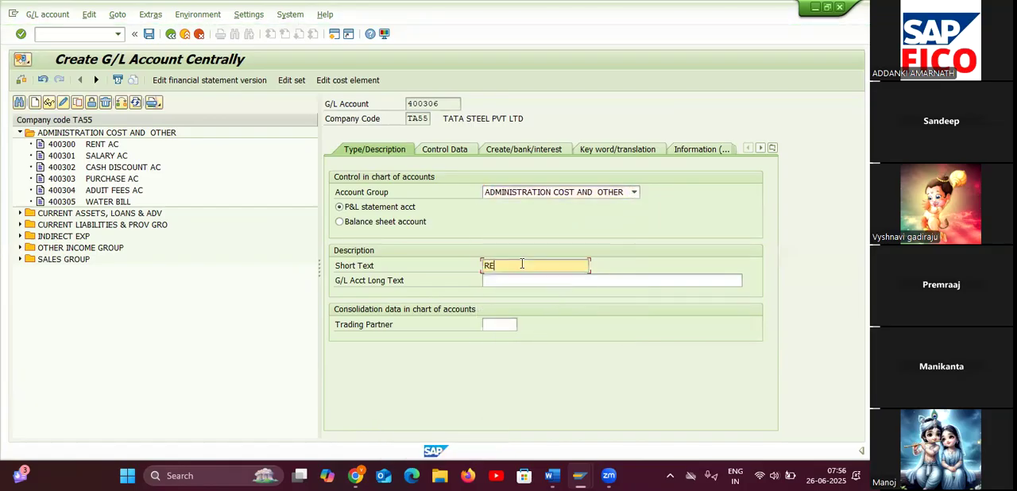
type("NT AC 2")
left_click(519, 281)
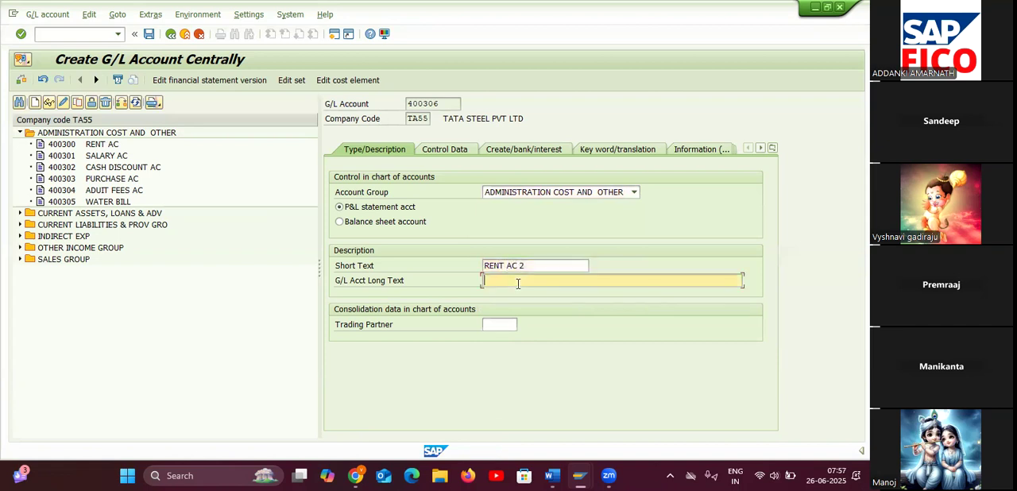
type("RENT AC 2")
key("Return")
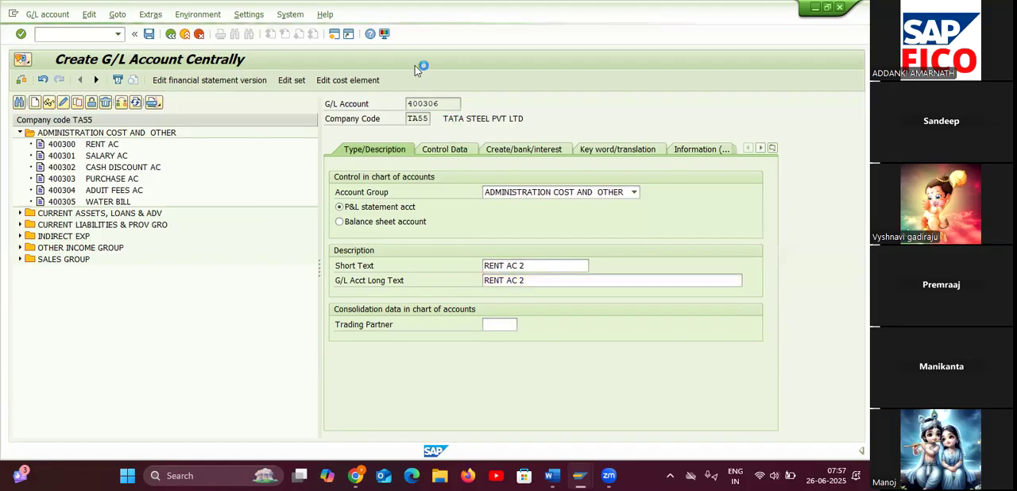
Enable line item display in the control data of G/L account 400306 and set the sort key to 001.
left_click(463, 149)
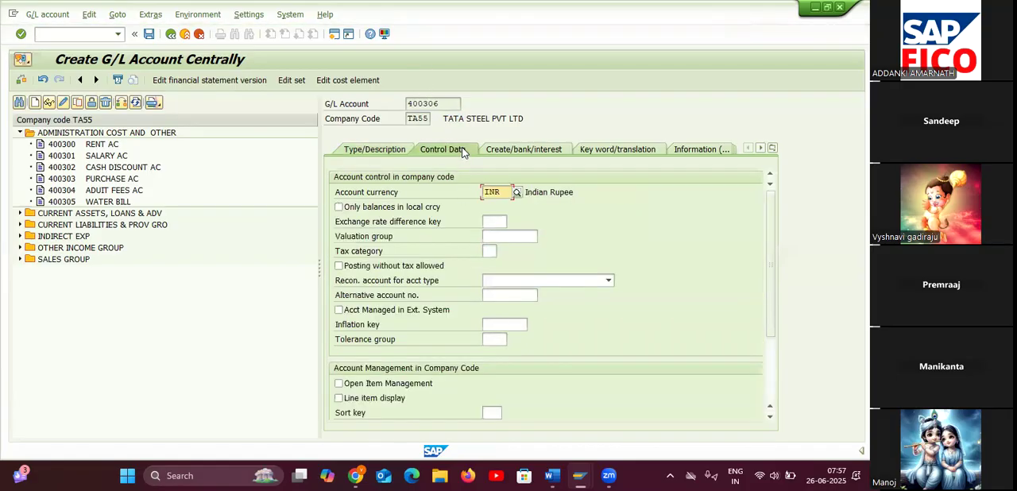
left_click(339, 398)
left_click(491, 413)
type("001")
key("Return")
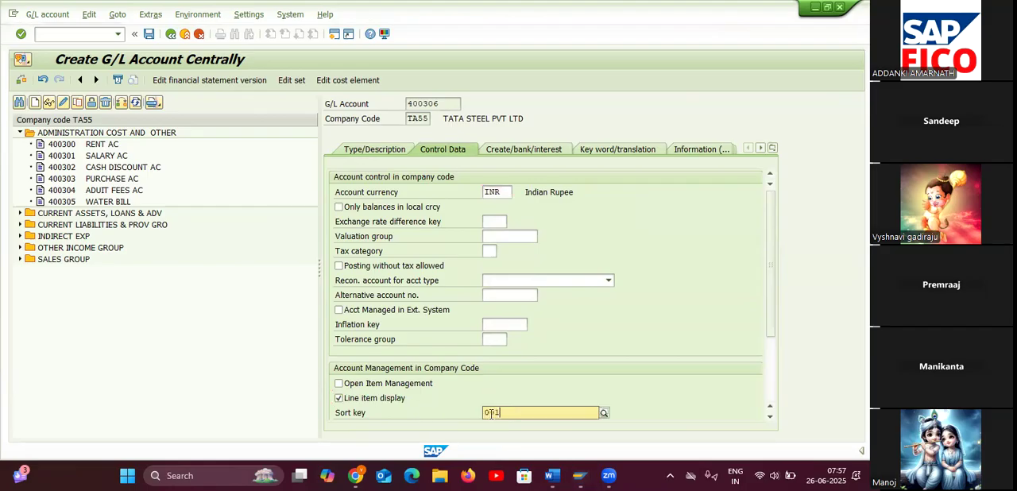
Set the field status group of G/L account 400306 to G001 and save the account.
left_click(518, 151)
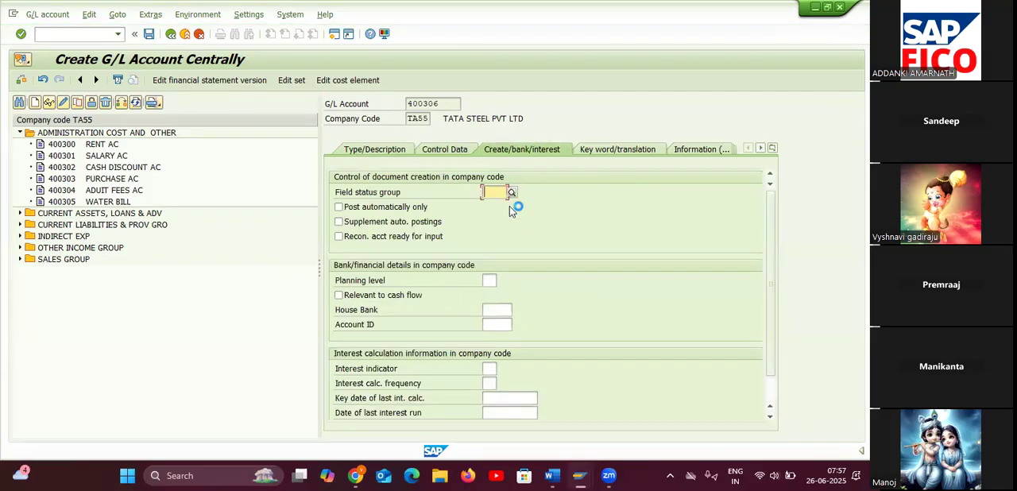
type("G001")
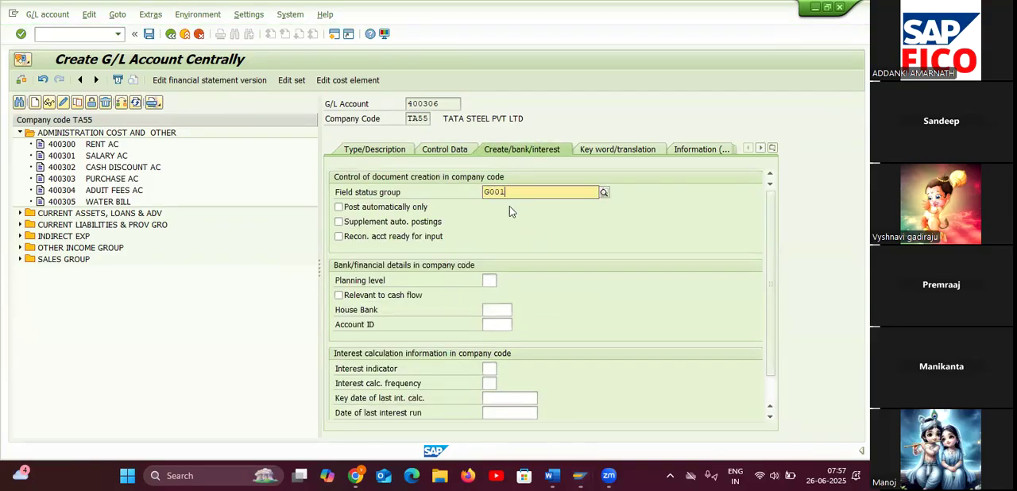
left_click(520, 222)
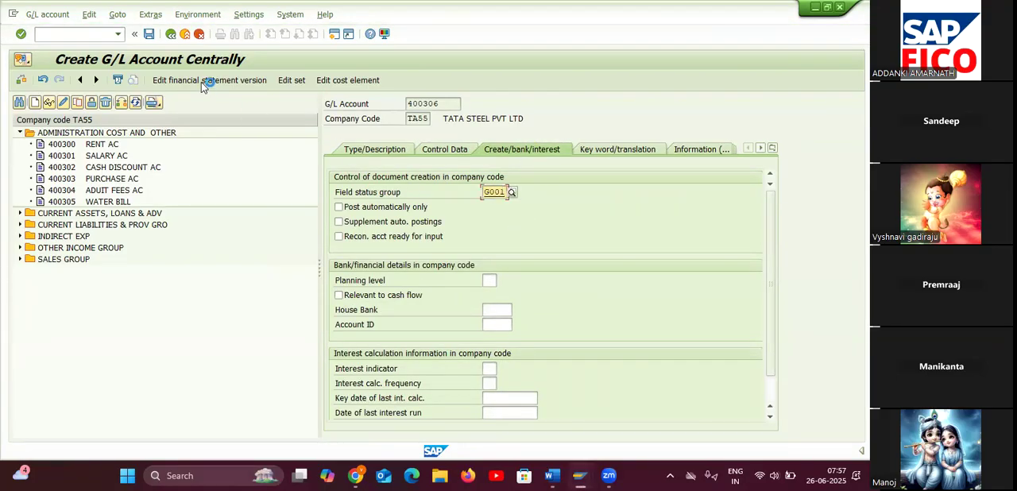
left_click(149, 35)
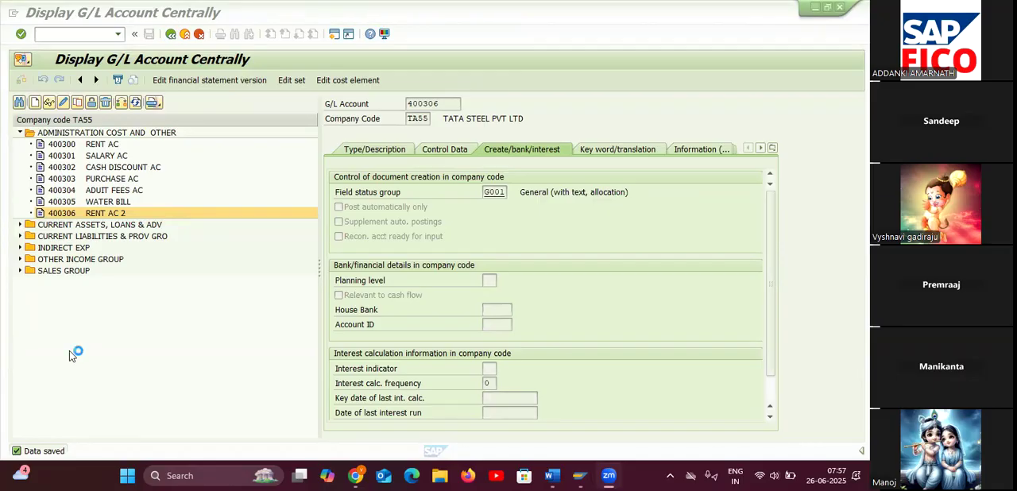
Expand the CURRENT LIABILITIES & PROV GRO group and start creating G/L account 100503 in company code TA55.
left_click(35, 102)
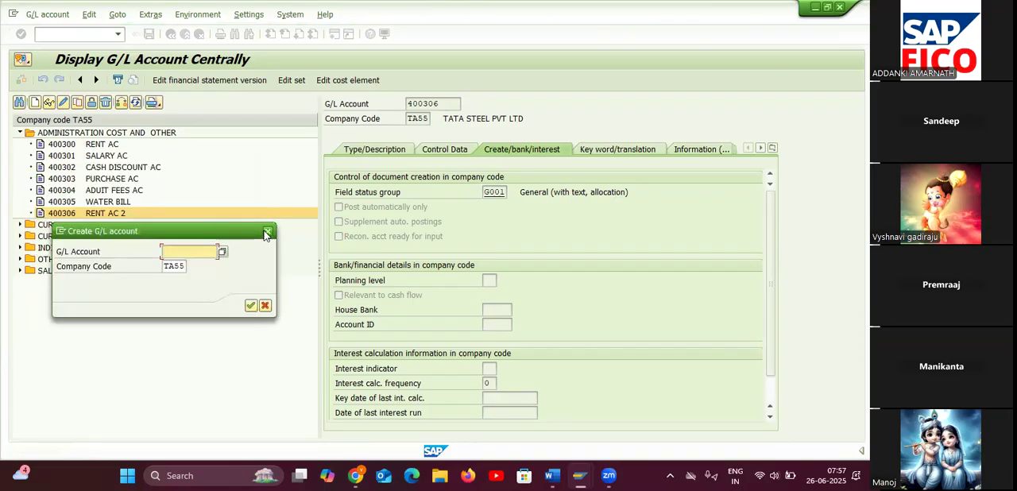
left_click(268, 232)
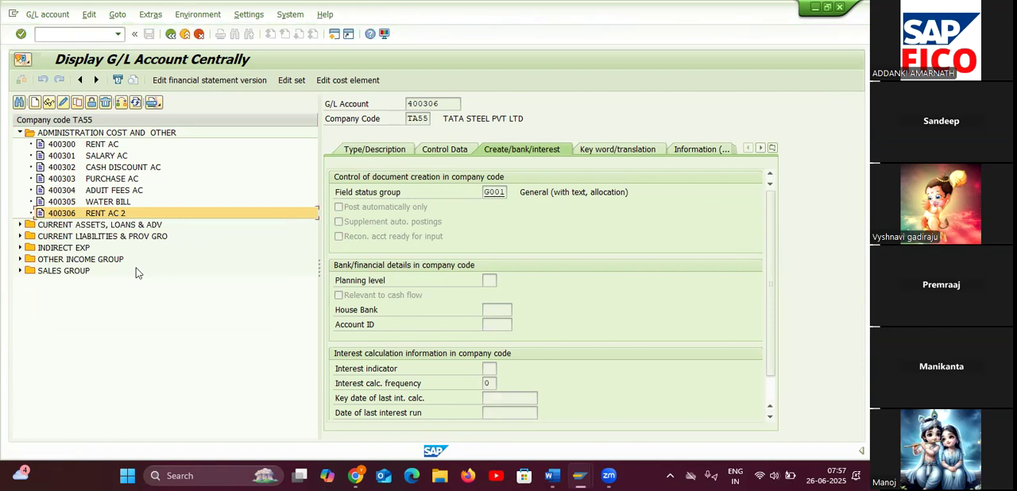
left_click(21, 236)
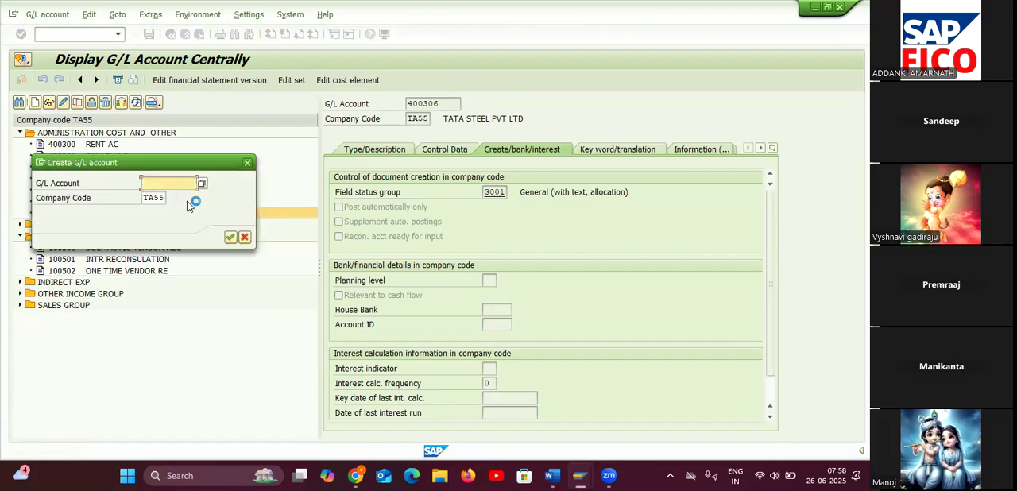
type("100503")
left_click(308, 380)
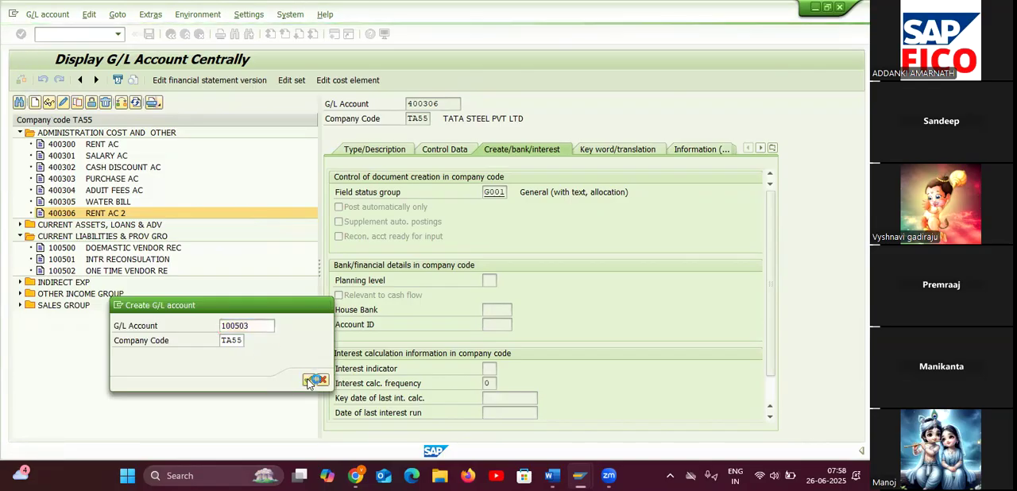
Assign G/L account 100503 to the CURRENT LIABILITIES & PROV GRO group and classify it as a balance sheet account.
left_click(386, 150)
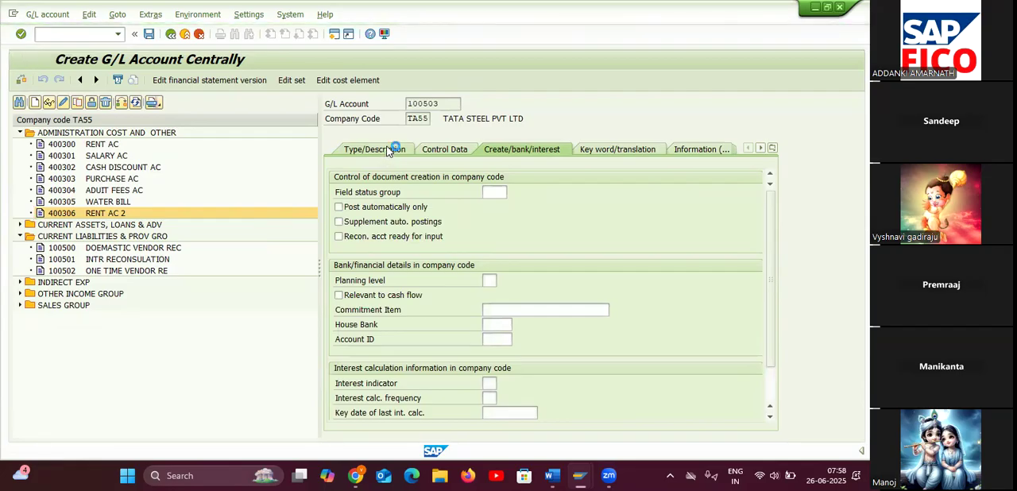
left_click(533, 192)
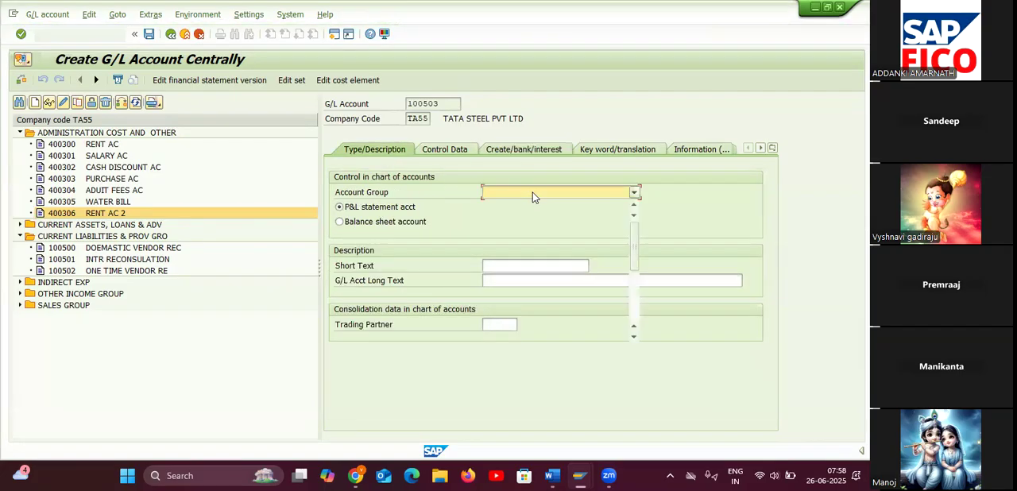
left_click(556, 236)
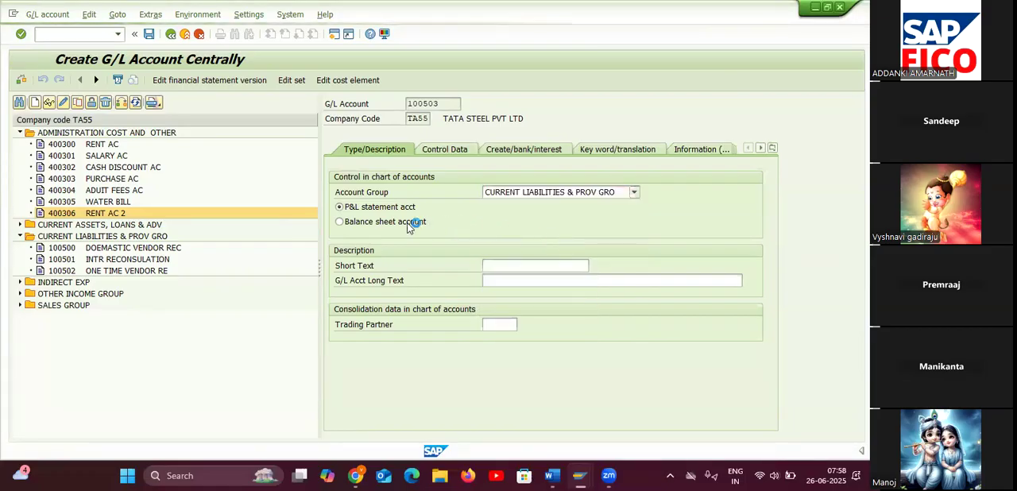
left_click(341, 221)
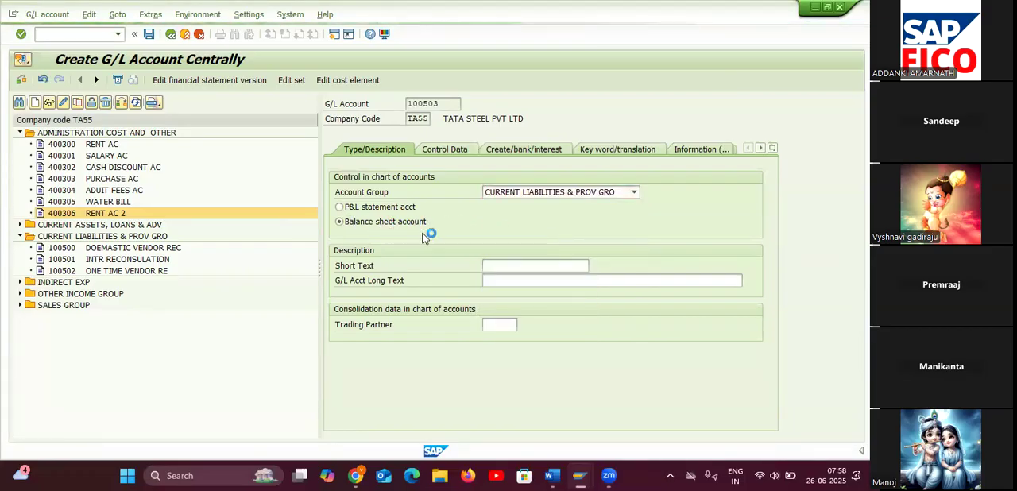
Enter RENT PAYABLE as the short text and long text of G/L account 100503.
left_click(539, 265)
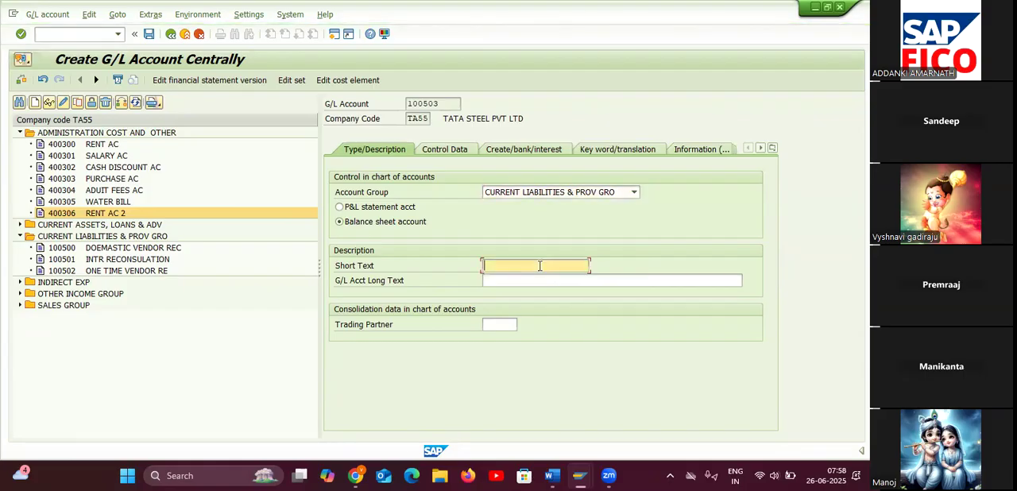
type("RENT PA")
left_click(559, 282)
type("RWE")
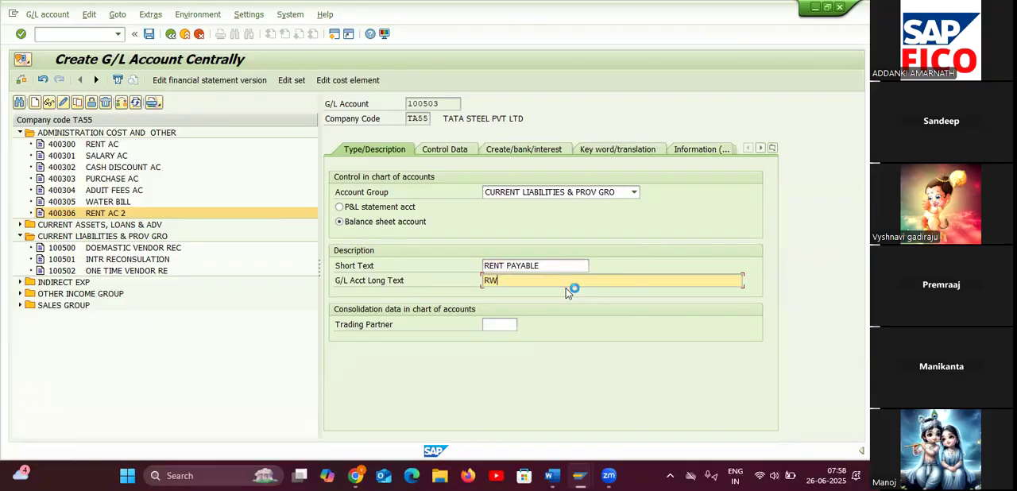
key("BackSpace")
type("ENT PAYABLE")
Enable only balances in local currency, open item management and line item display for G/L account 100503, with sort key 001.
left_click(445, 153)
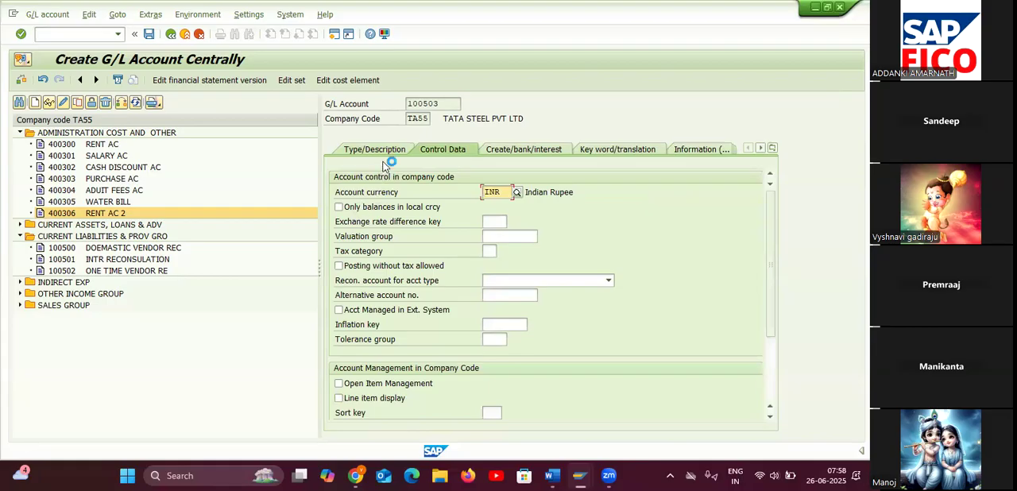
left_click(339, 208)
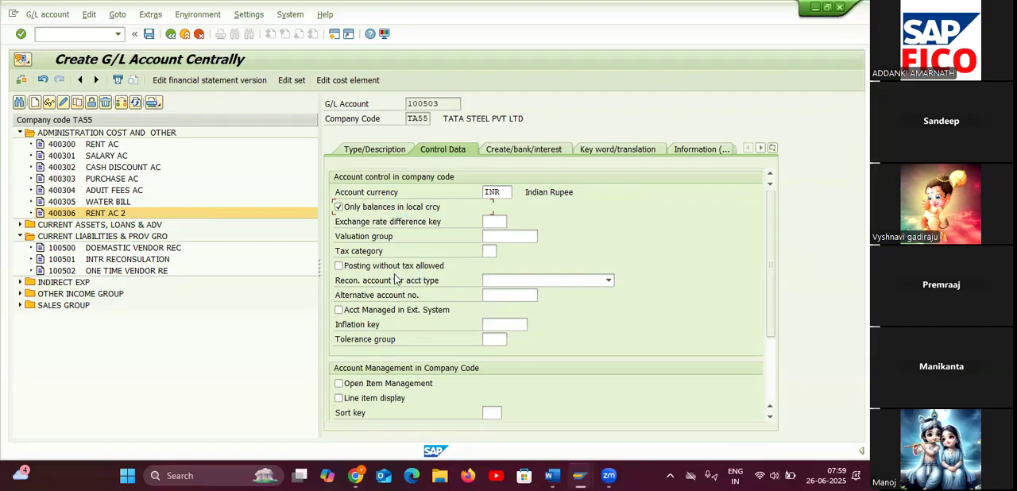
left_click(385, 385)
left_click(493, 413)
left_click(338, 400)
left_click(339, 398)
left_click(492, 412)
type("001")
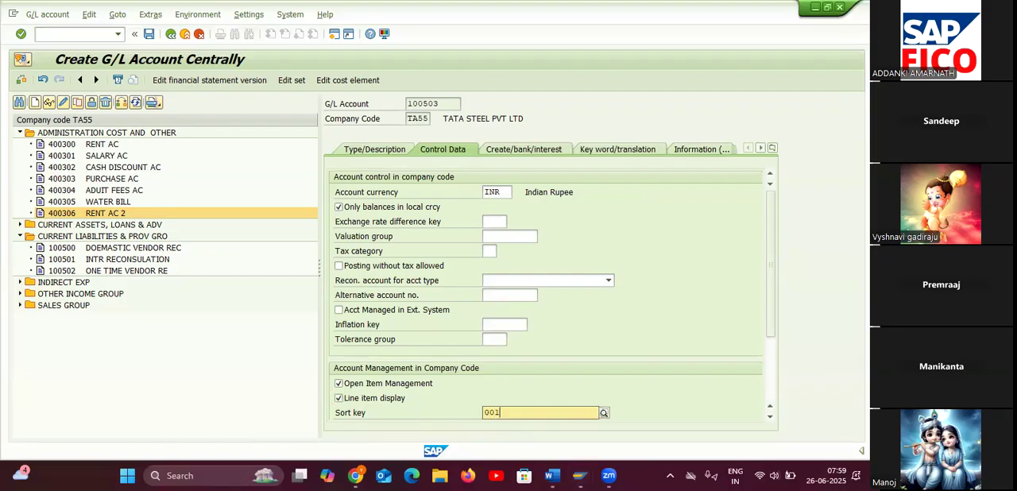
Set the field status group of G/L account 100503 to G001 and save the account.
left_click(526, 439)
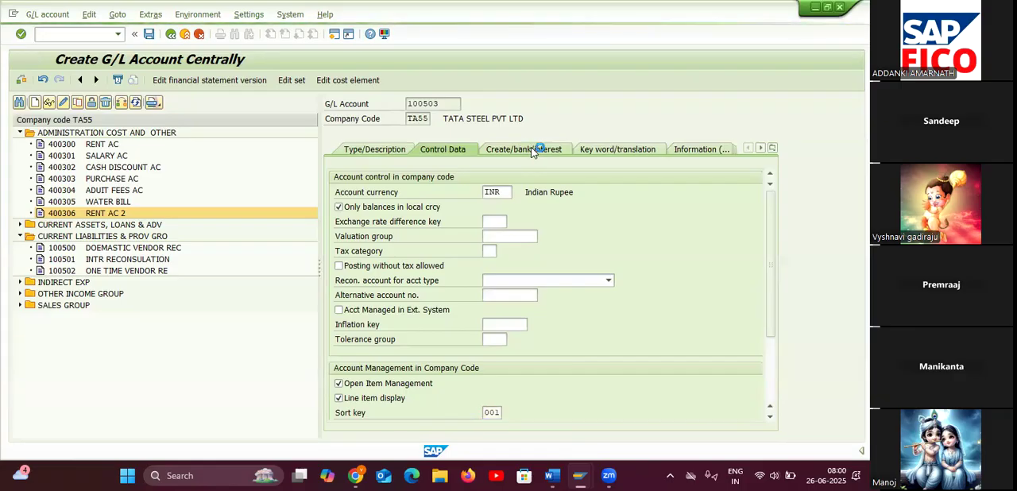
left_click(501, 191)
type("G001")
left_click(148, 34)
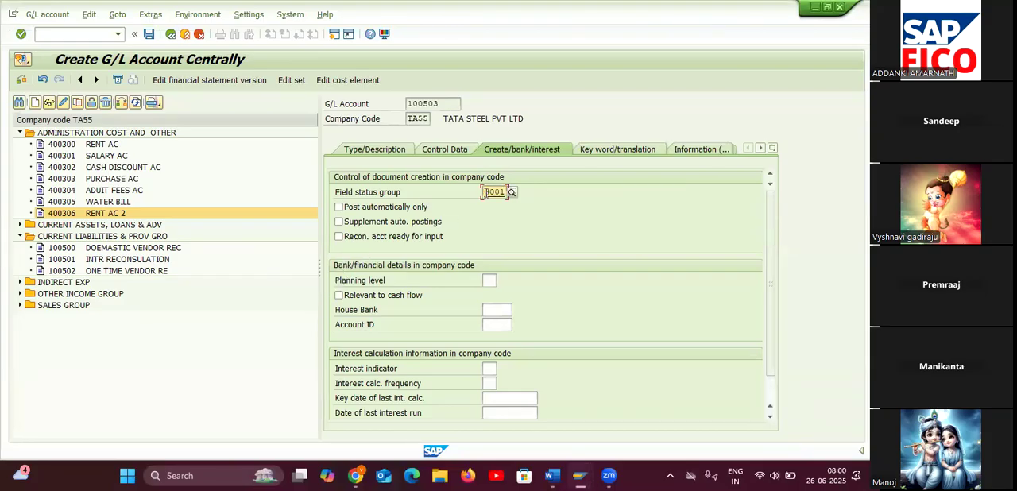
left_click(148, 35)
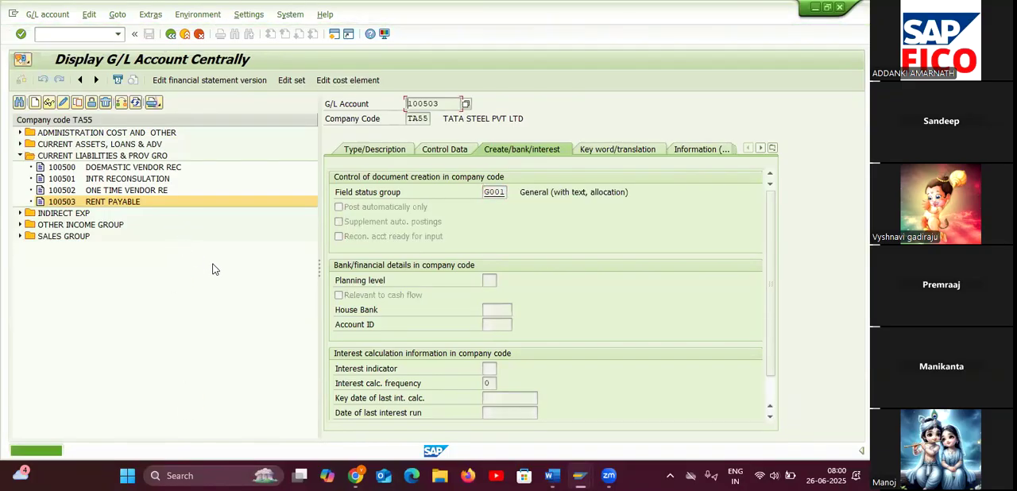
Check the list of accounts in the Word notes, return to SAP, expand CURRENT ASSETS, LOANS & ADV and start creating G/L account 200109.
left_click(620, 416)
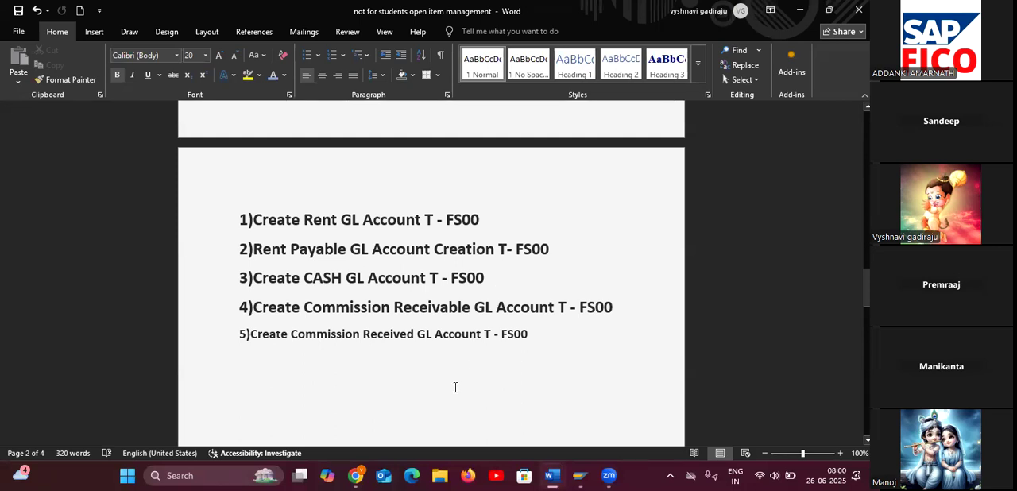
key("alt+Tab")
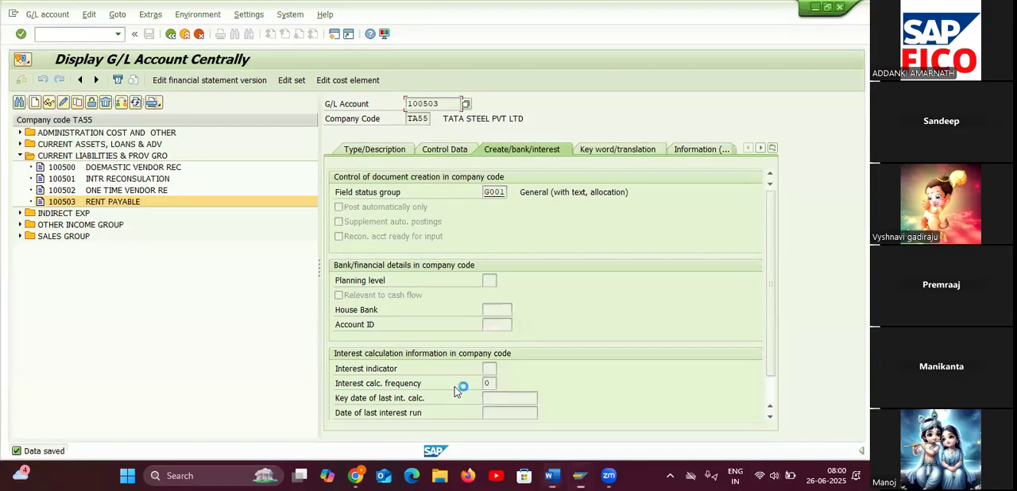
left_click(20, 144)
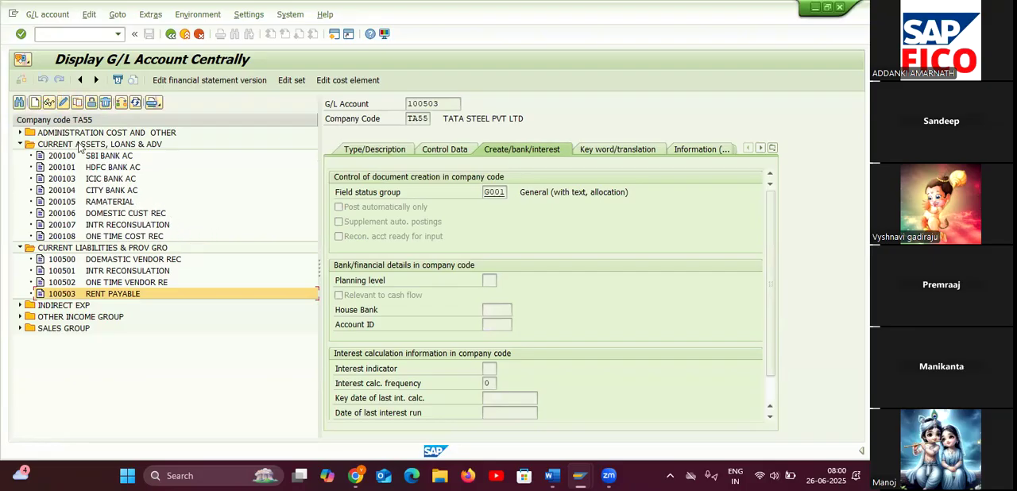
left_click(35, 103)
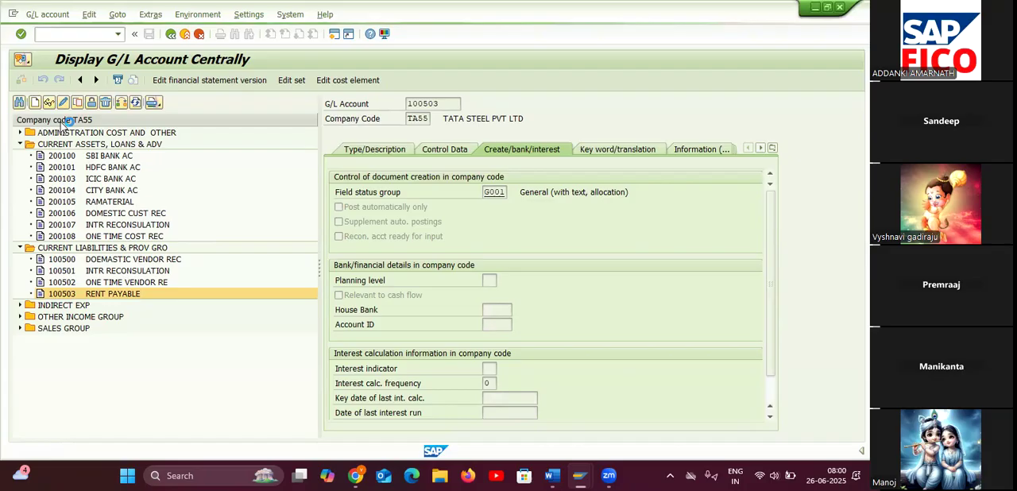
left_click_drag(185, 171, 249, 284)
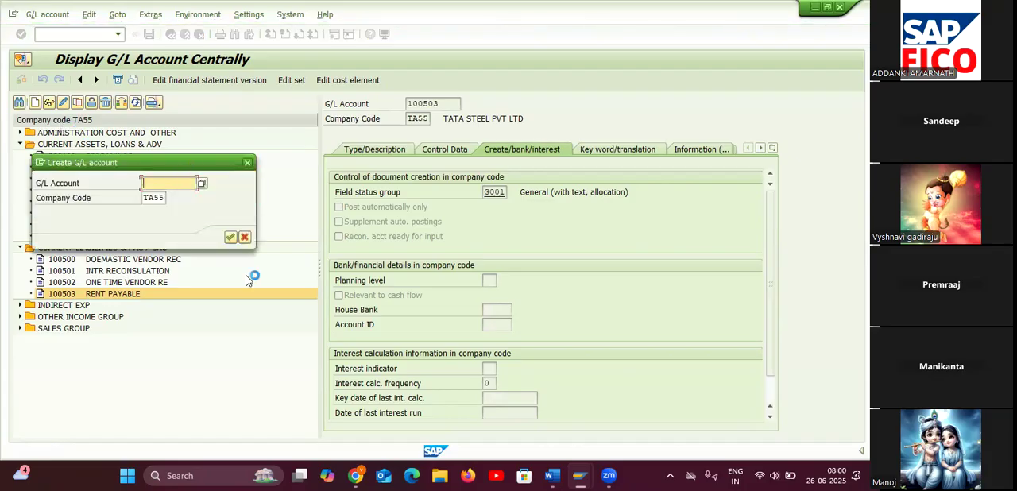
type("200")
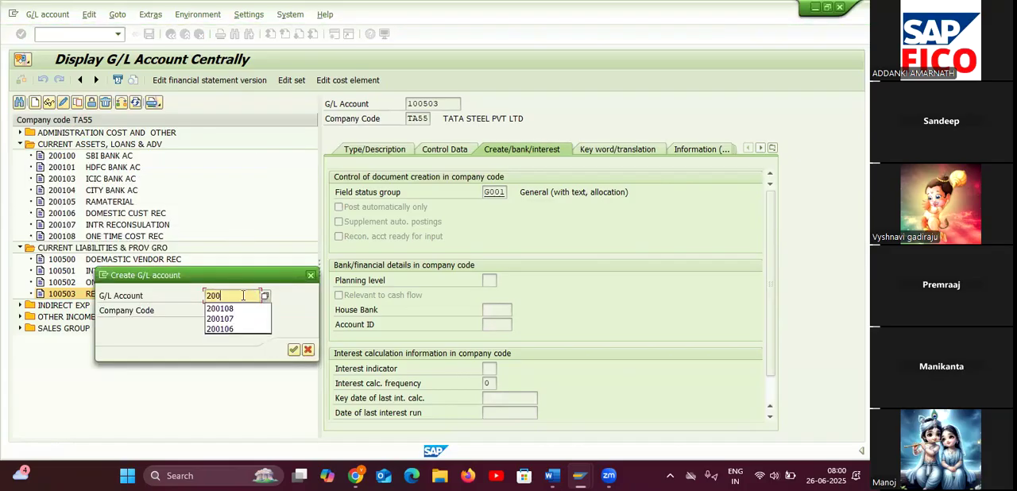
type("109")
left_click(293, 350)
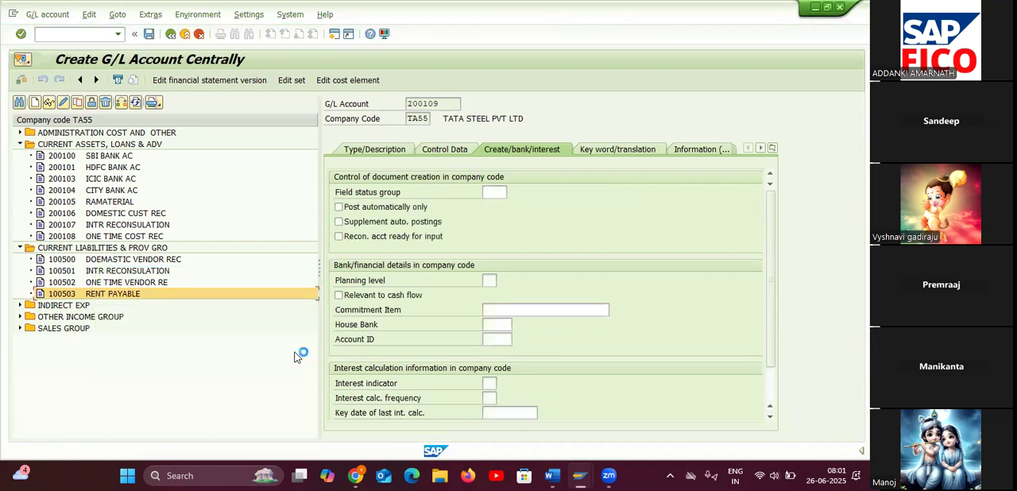
Assign G/L account 200109 to the account group CURRENT ASSETS, LOANS & ADV and make it a balance sheet account.
left_click(380, 151)
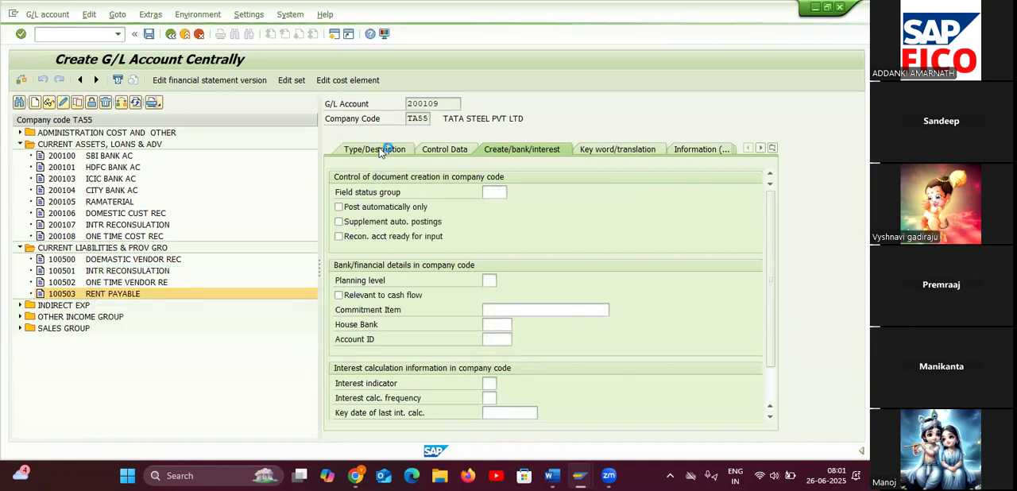
left_click(570, 197)
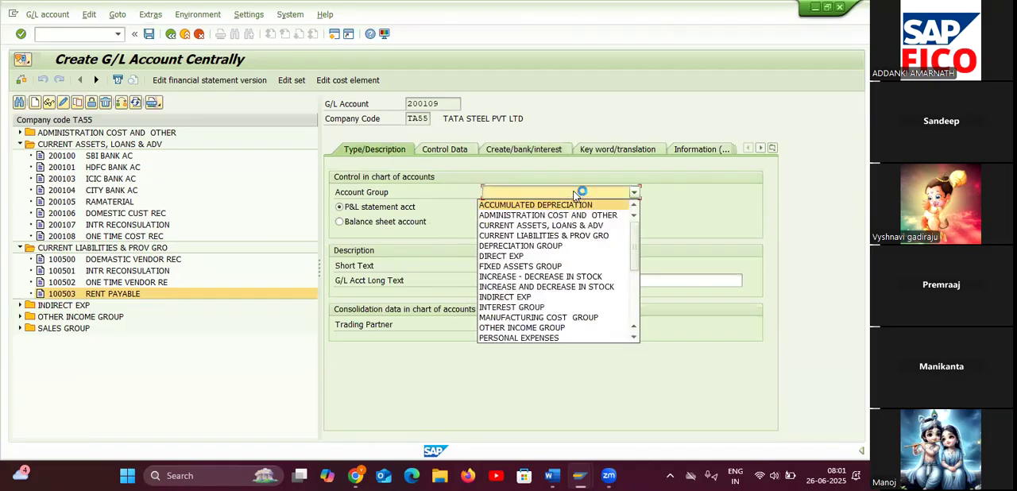
left_click(556, 225)
left_click(346, 221)
Enter CASH AC as the short text and CASH ACC as the long text of G/L account 200109.
left_click(523, 265)
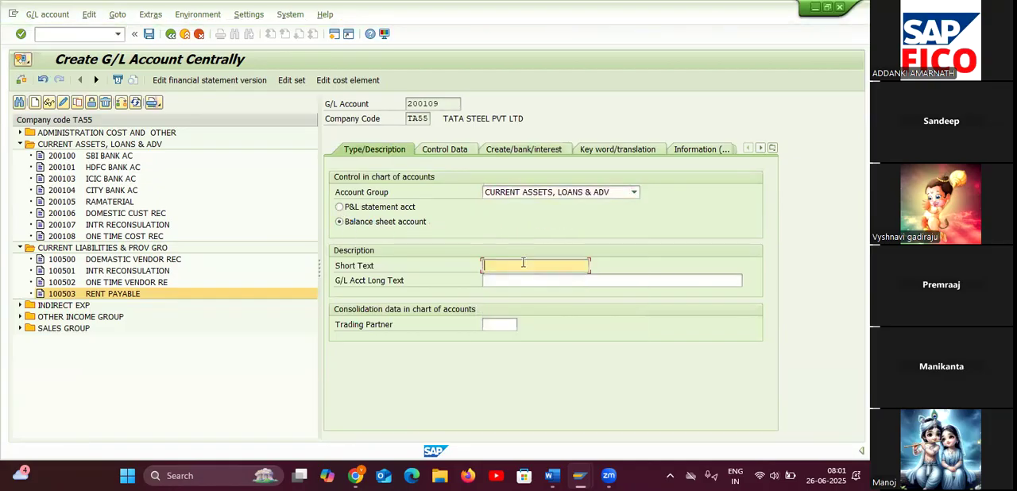
type("CA")
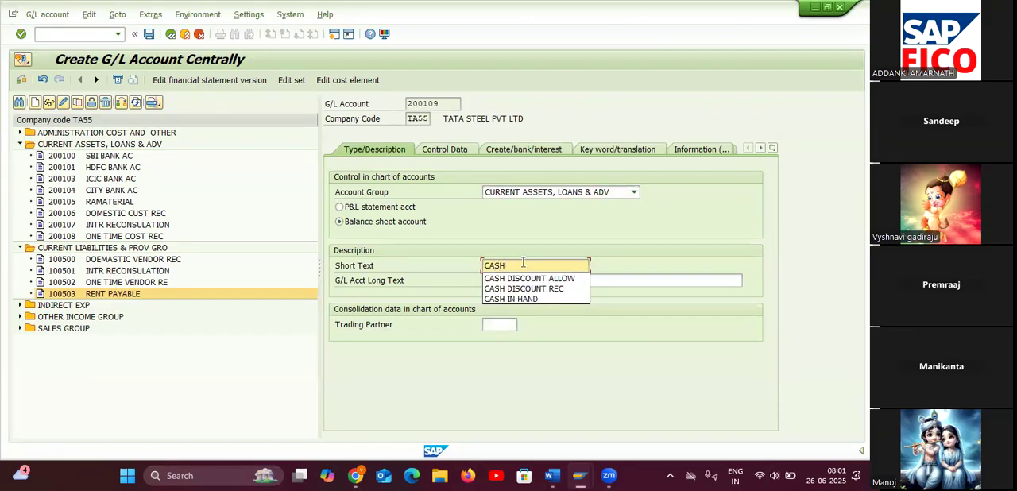
type("SH AC")
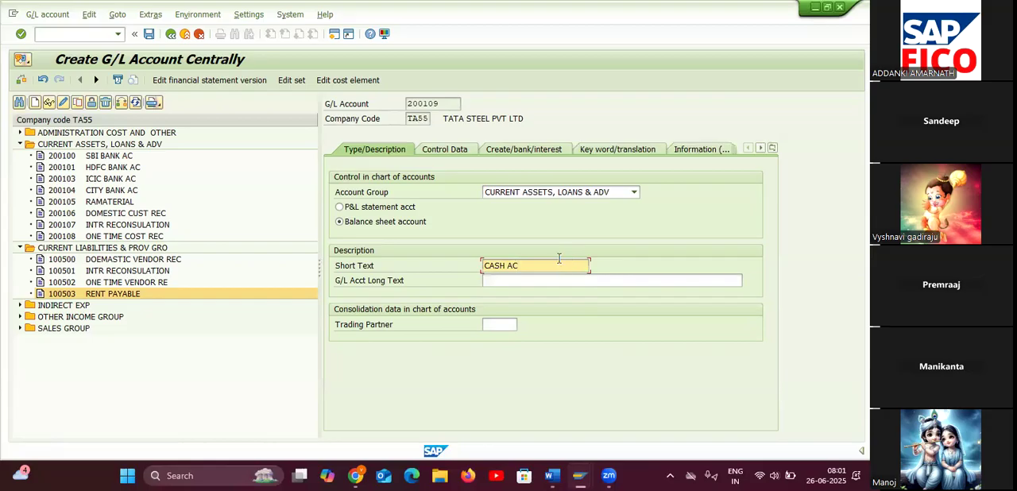
left_click(560, 280)
type("CASH")
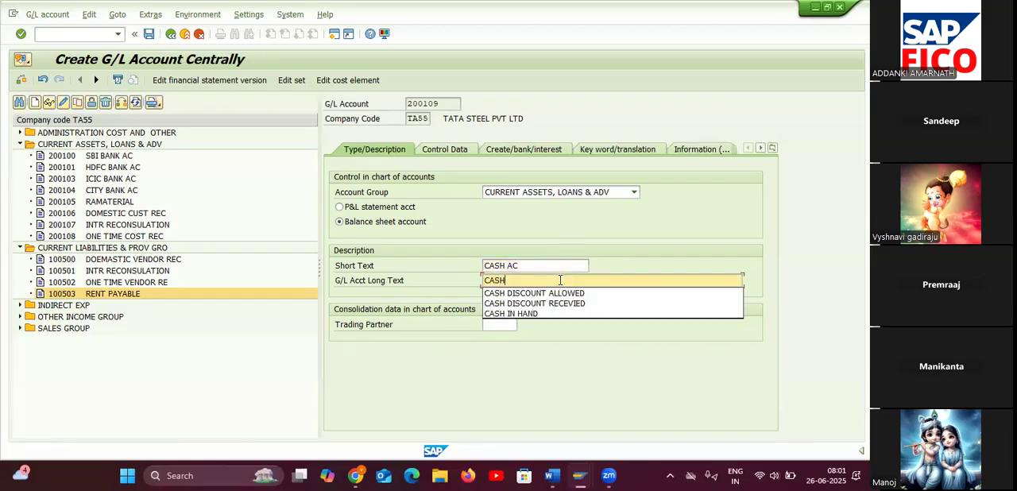
key("Down")
type("SH")
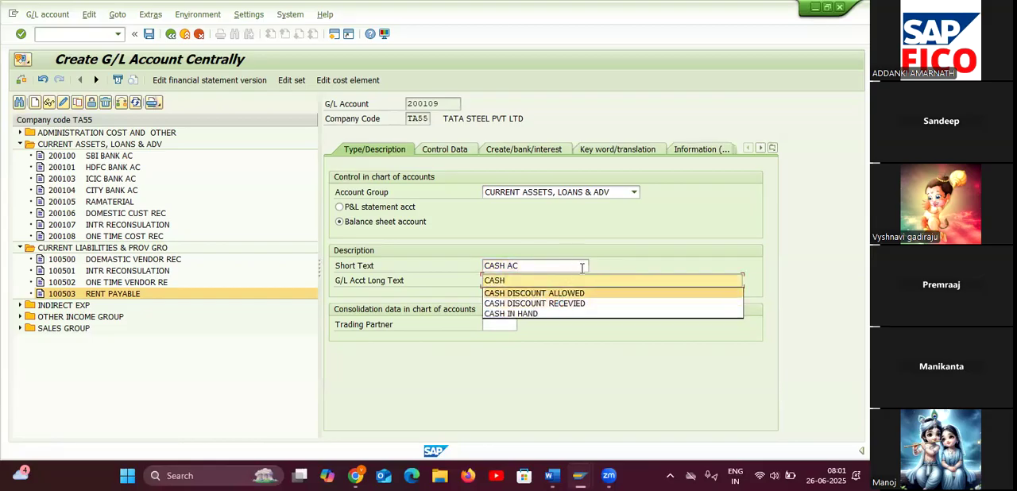
type(" AC")
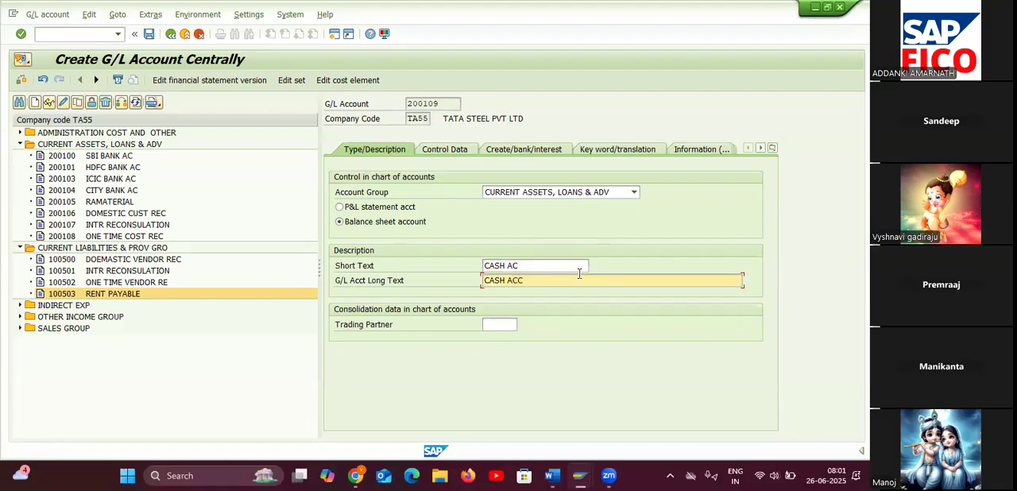
Enable line item display for G/L account 200109 and set its sort key to 001.
left_click(459, 150)
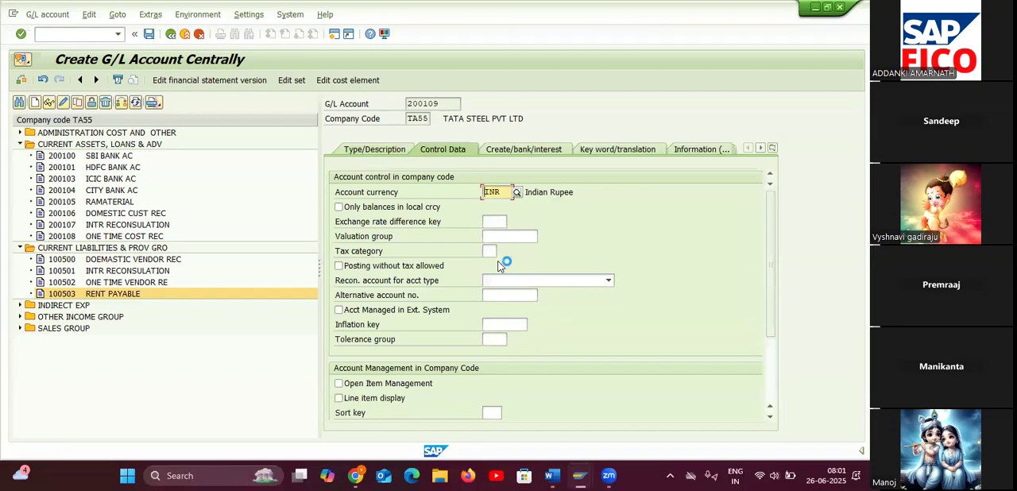
scroll(429, 364, "down", 1)
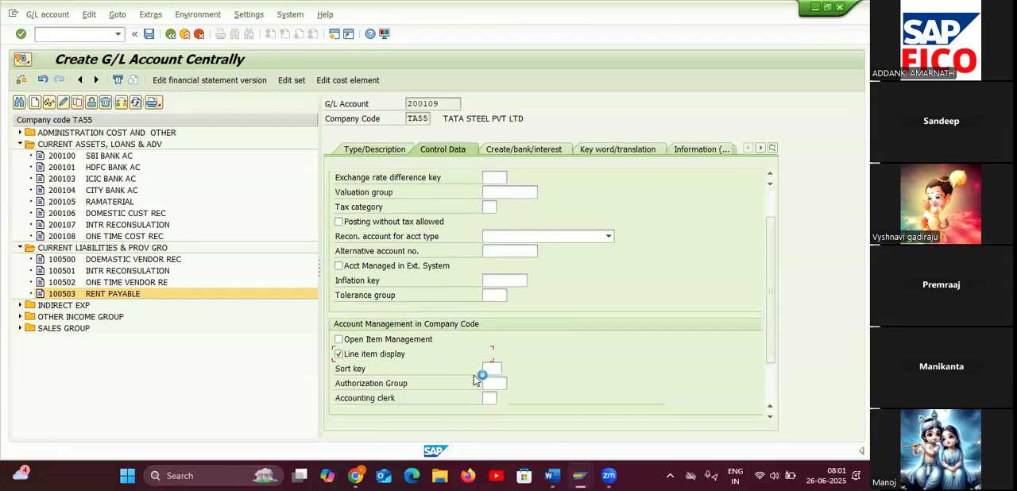
type("001")
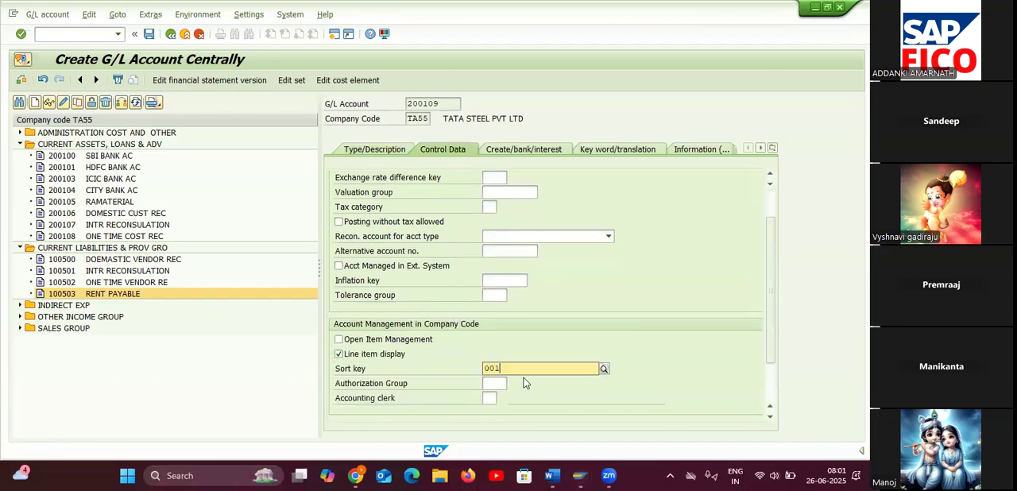
left_click(526, 399)
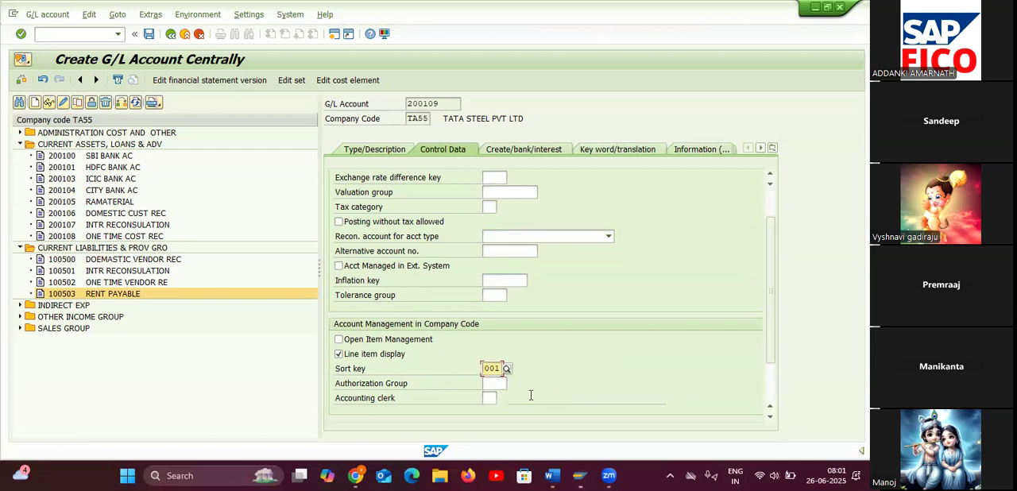
Set the field status group of G/L account 200109 to G001 and save the account, accepting the warning.
left_click(518, 151)
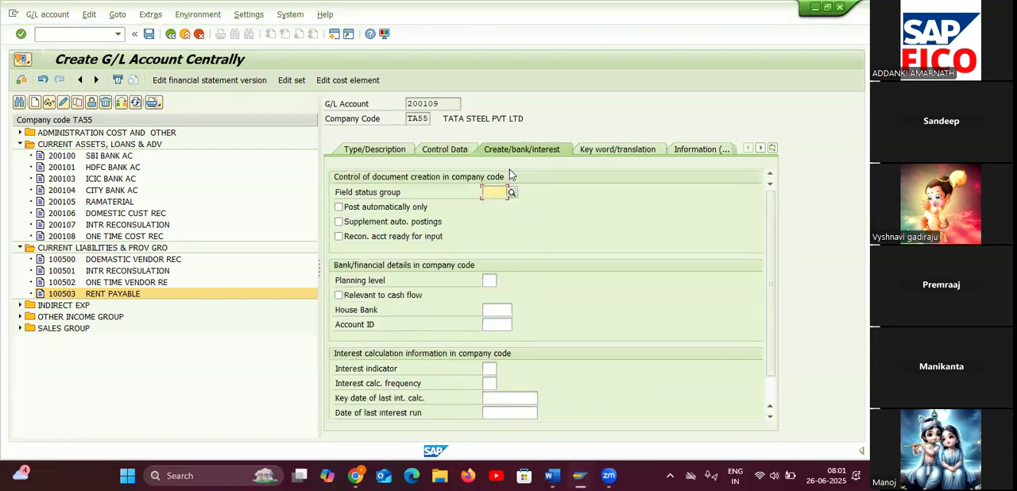
type("G001")
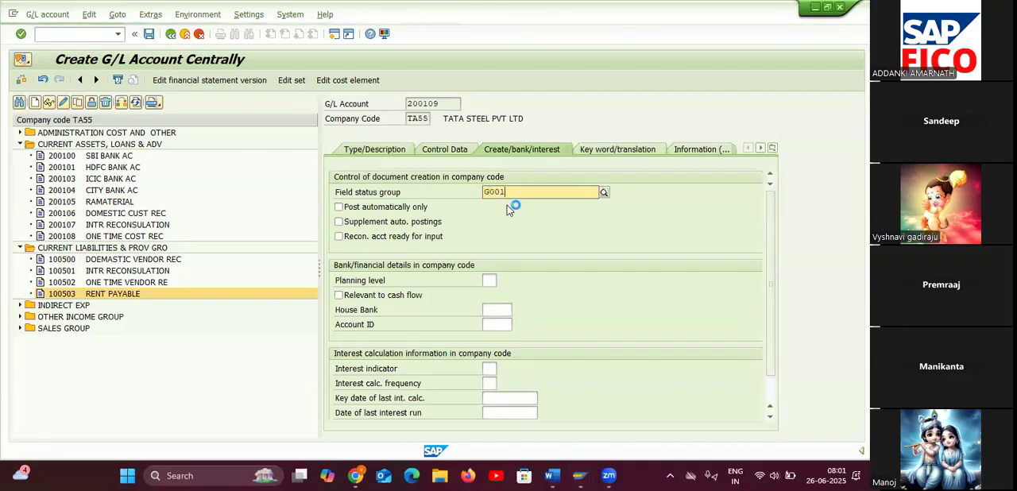
key("Return")
left_click(148, 33)
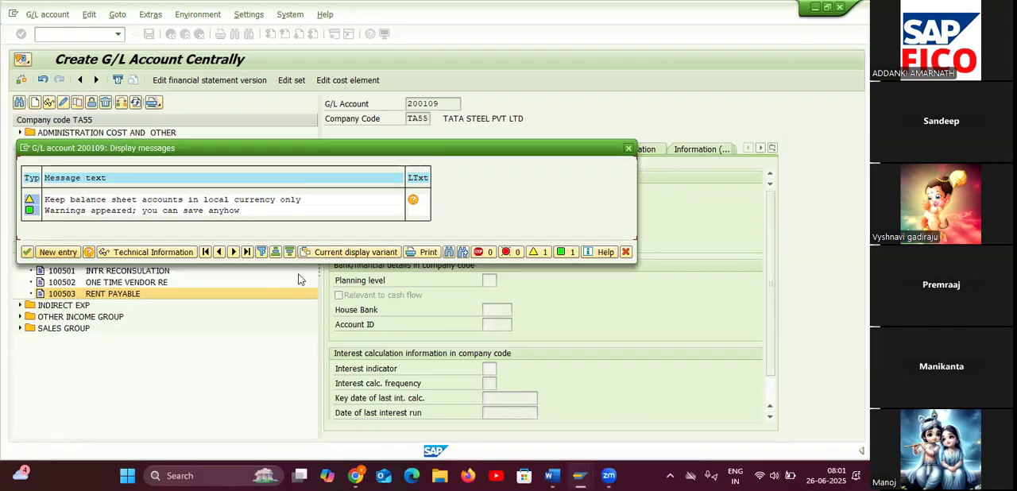
left_click(28, 253)
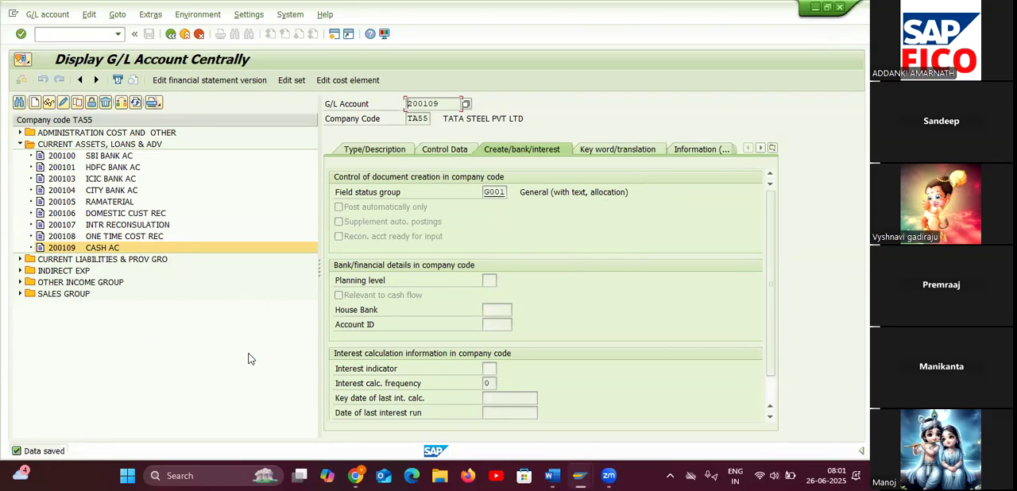
Check which G/L account to create next in the open item management Word notes and return to SAP.
mouse_move(551, 477)
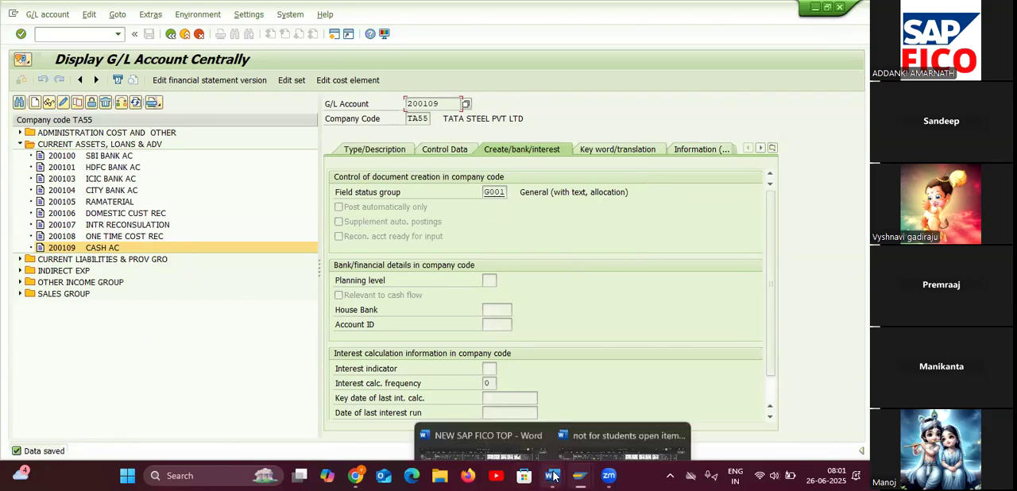
left_click(604, 431)
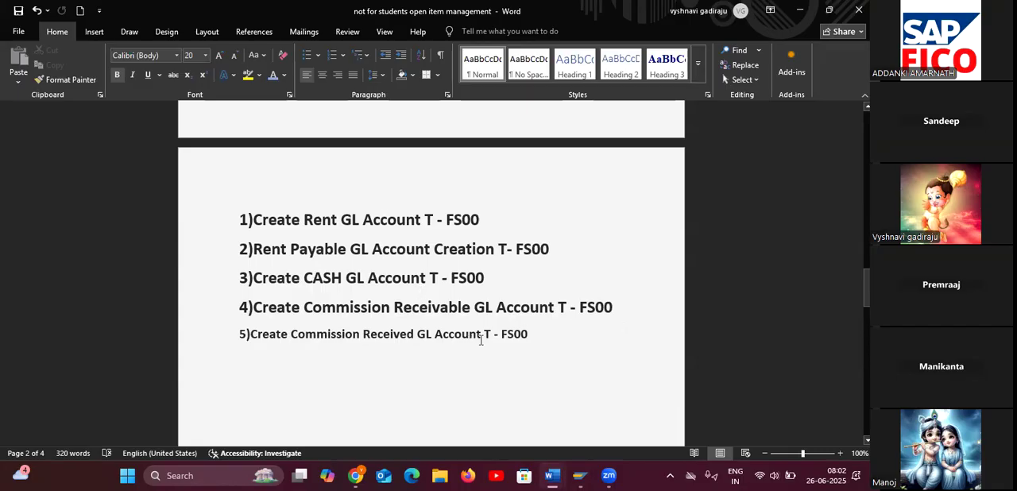
left_click(581, 477)
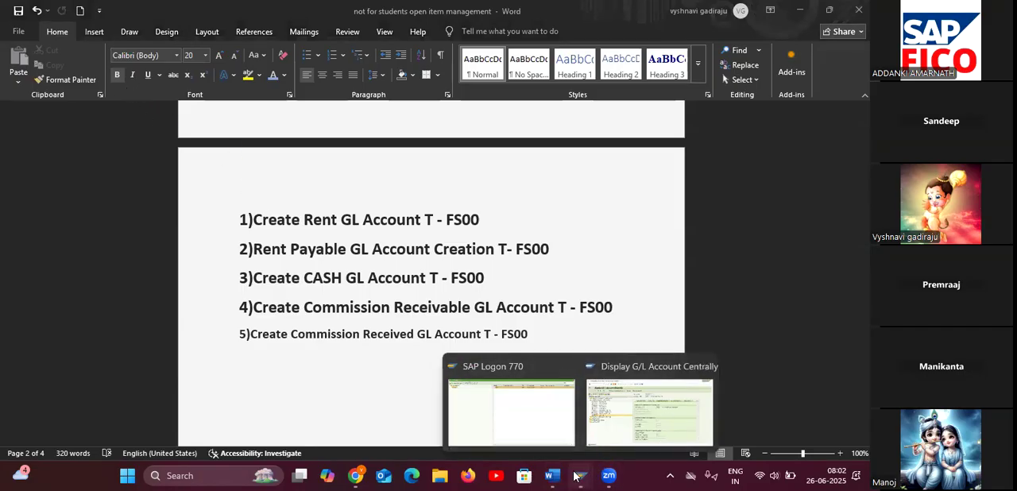
left_click(633, 420)
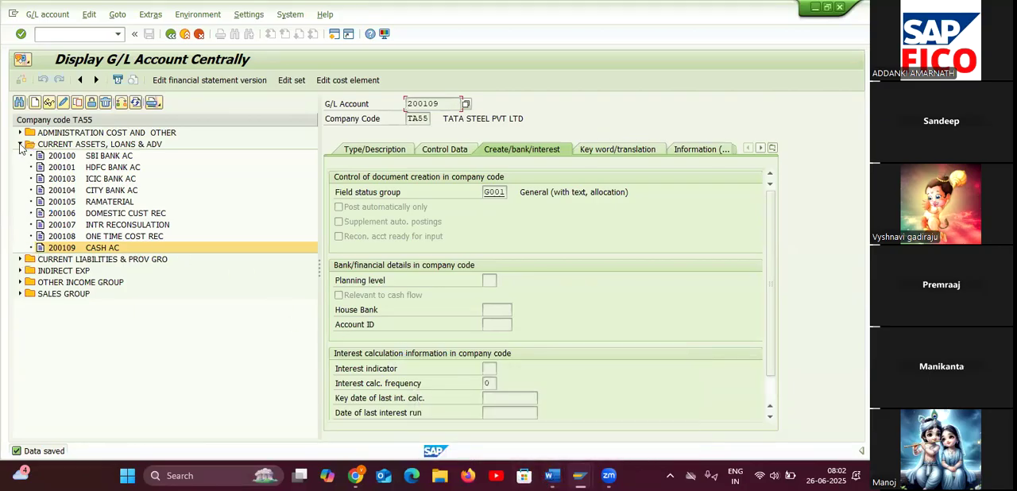
Start creating G/L account 200110 in company code TA55.
left_click(35, 104)
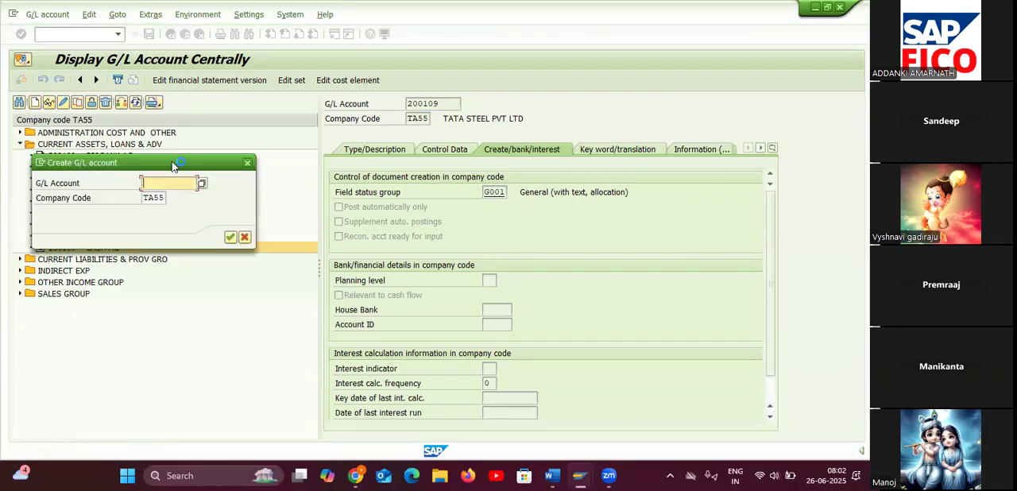
type("200100")
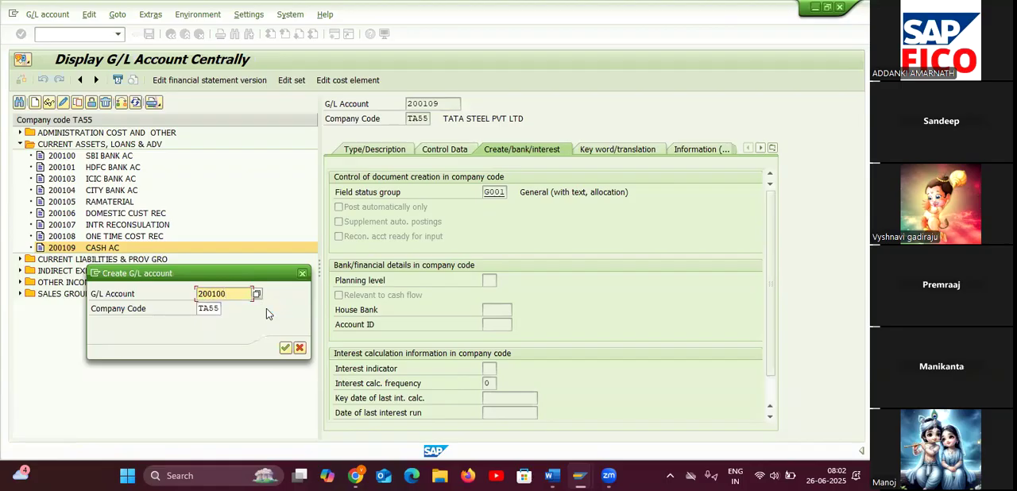
key("BackSpace")
key("BackSpace")
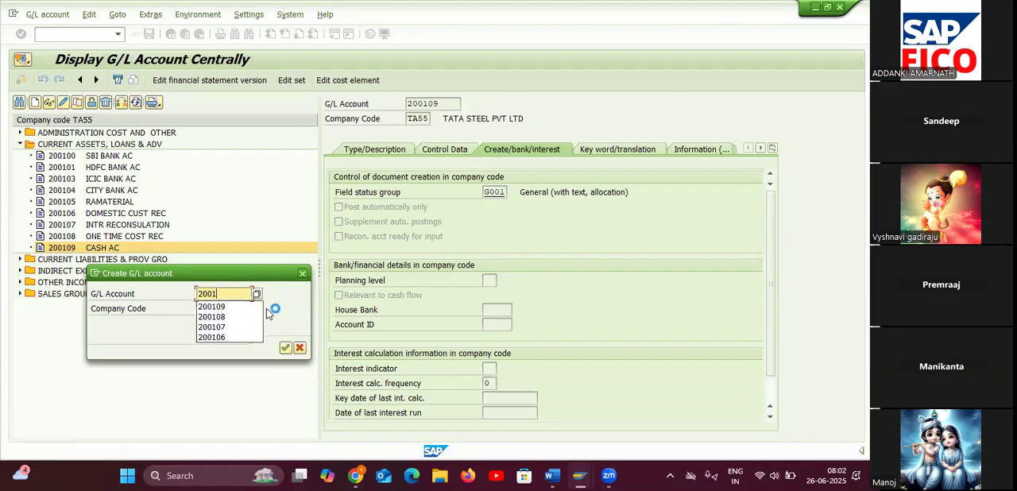
type("10")
left_click(285, 348)
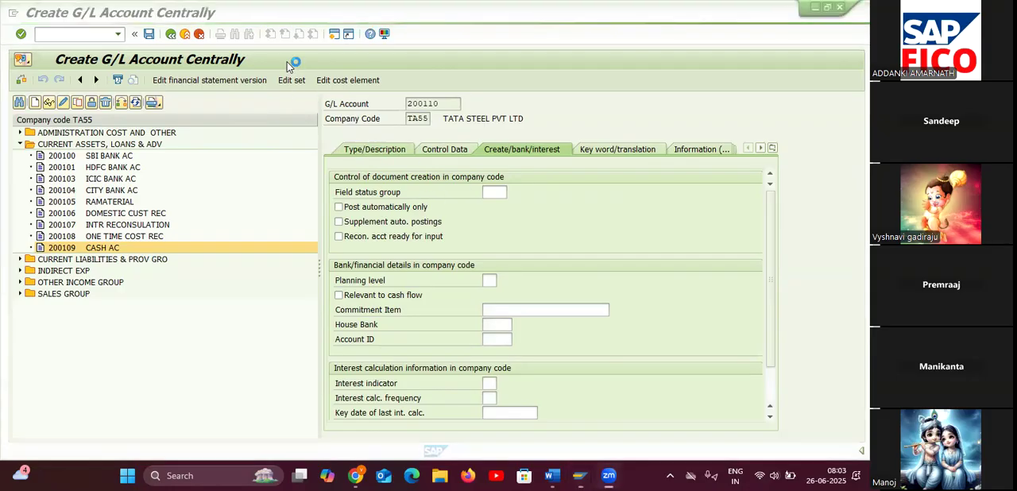
Look through the list of Bluetooth devices in the Windows quick settings and return to SAP.
left_click(759, 475)
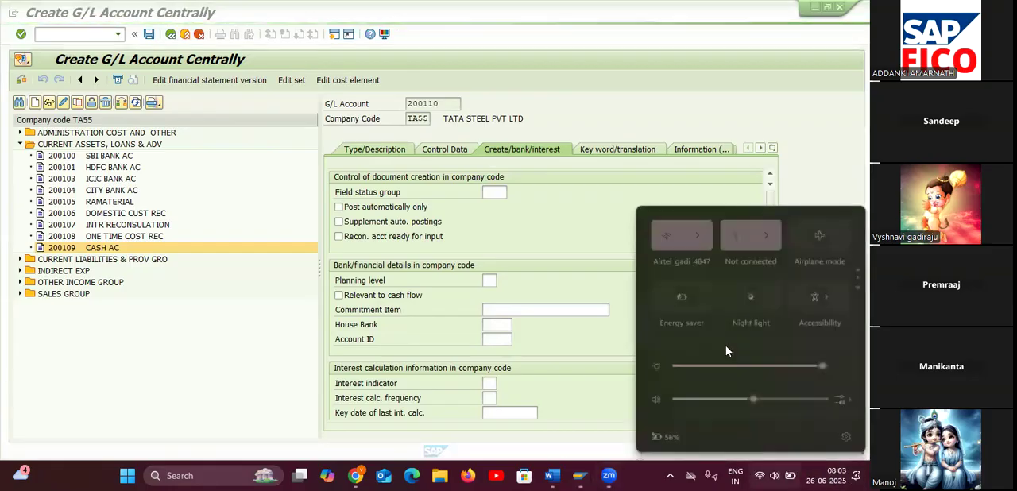
left_click(768, 237)
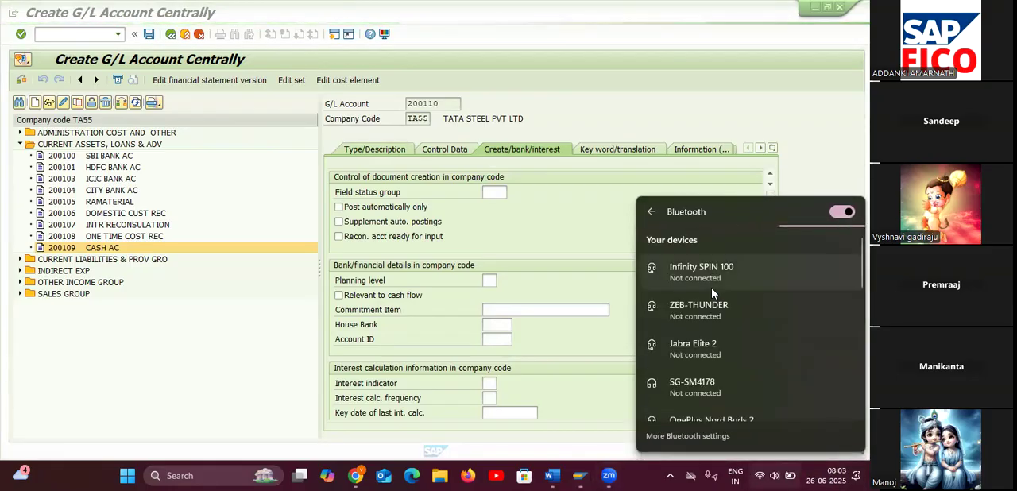
scroll(737, 329, "down", 2)
scroll(737, 329, "up", 2)
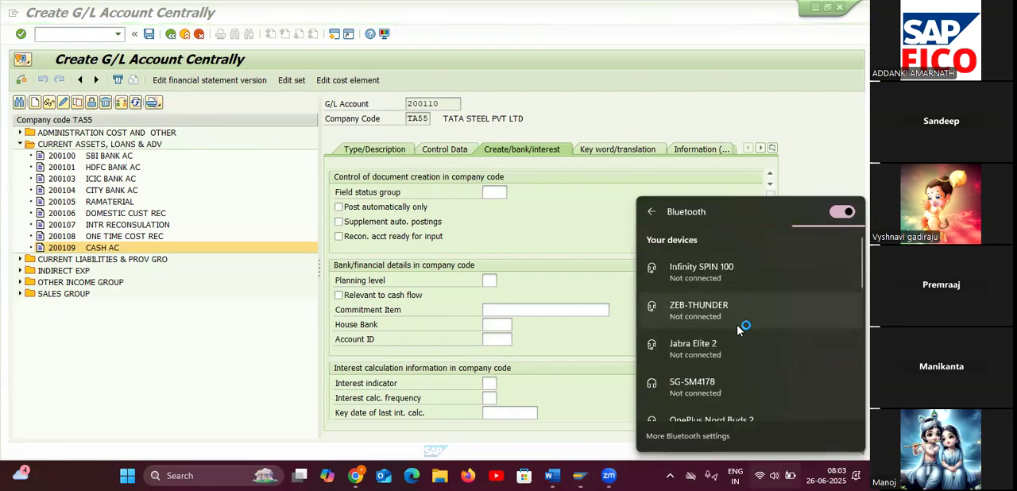
scroll(737, 329, "down", 5)
scroll(737, 329, "down", 5)
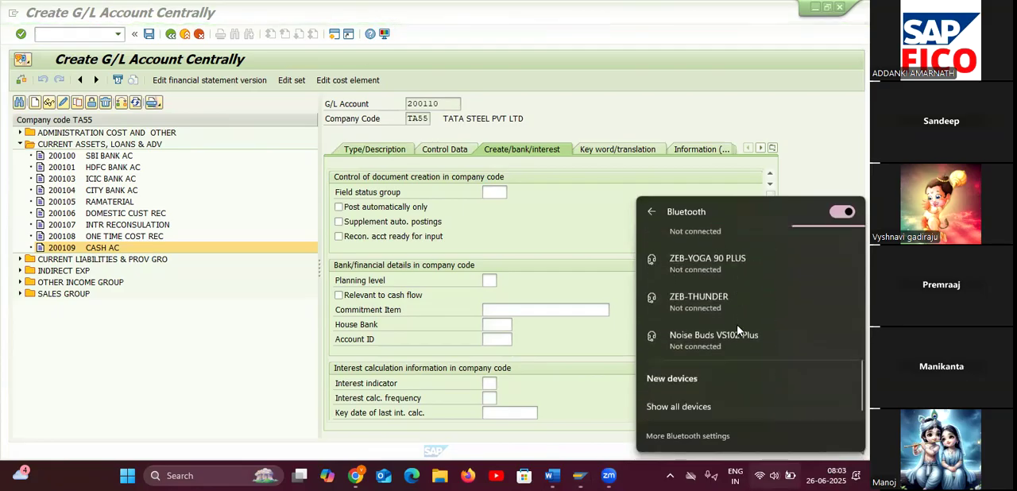
scroll(737, 329, "up", 3)
scroll(738, 327, "up", 5)
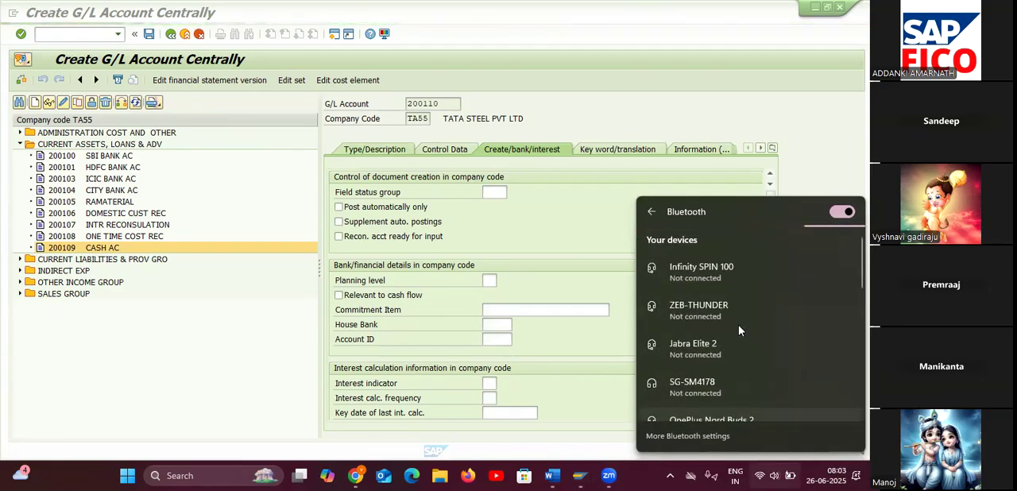
scroll(751, 332, "down", 1)
scroll(753, 333, "up", 1)
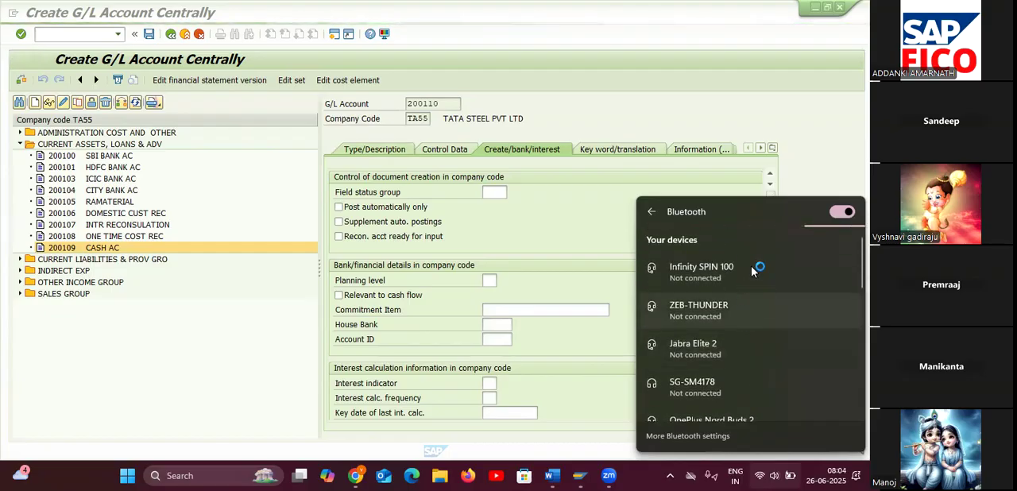
left_click(652, 211)
left_click(184, 156)
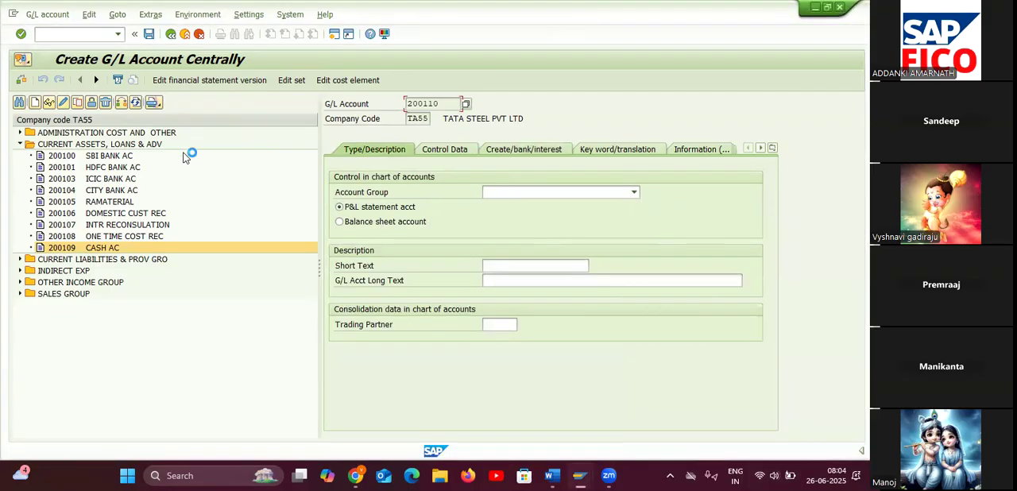
Assign G/L account 200110 to the account group CURRENT ASSETS, LOANS & ADV and make it a balance sheet account.
left_click(530, 195)
left_click(558, 208)
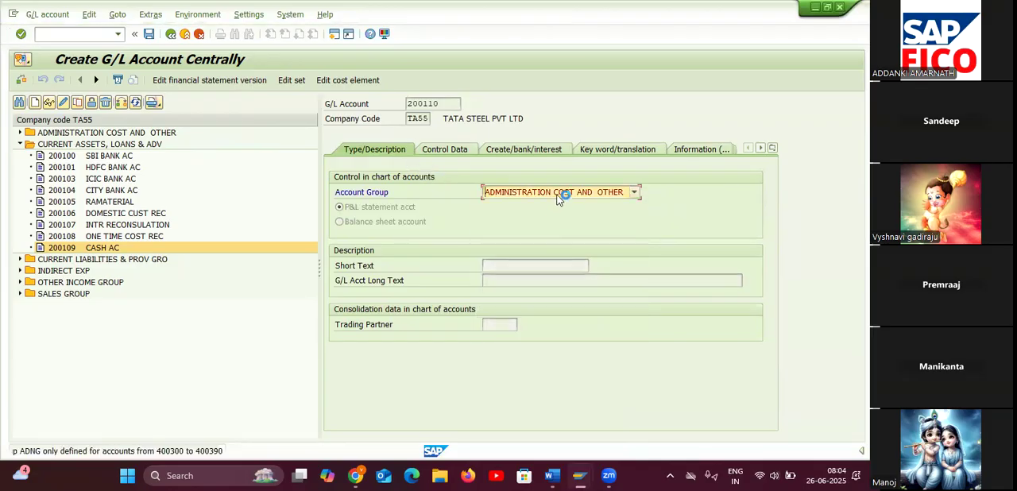
left_click(559, 198)
left_click(560, 215)
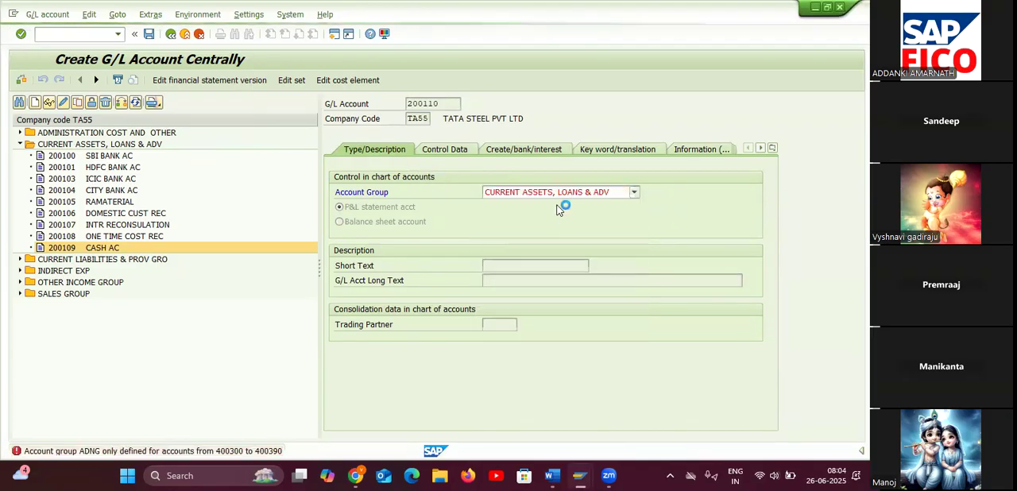
left_click(340, 221)
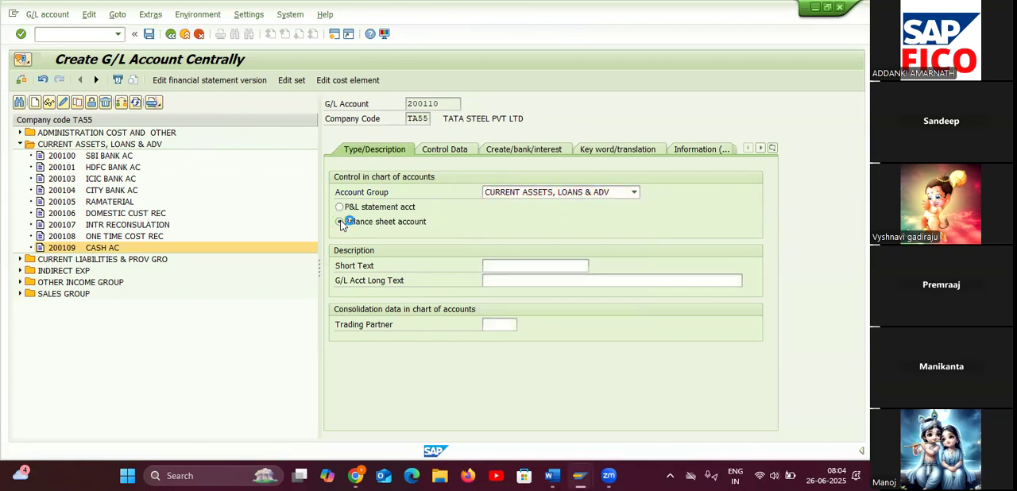
Describe G/L account 200110 with the short text COMMISSION REC AC and the long text COMMISSION RECEVIABLE ACC.
left_click(537, 265)
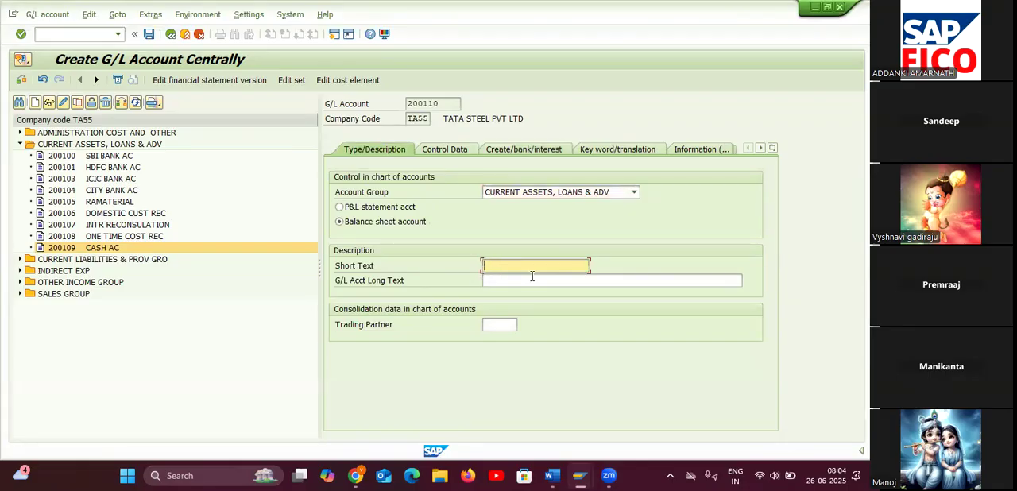
type("COMMISSION REC AC")
left_click(532, 279)
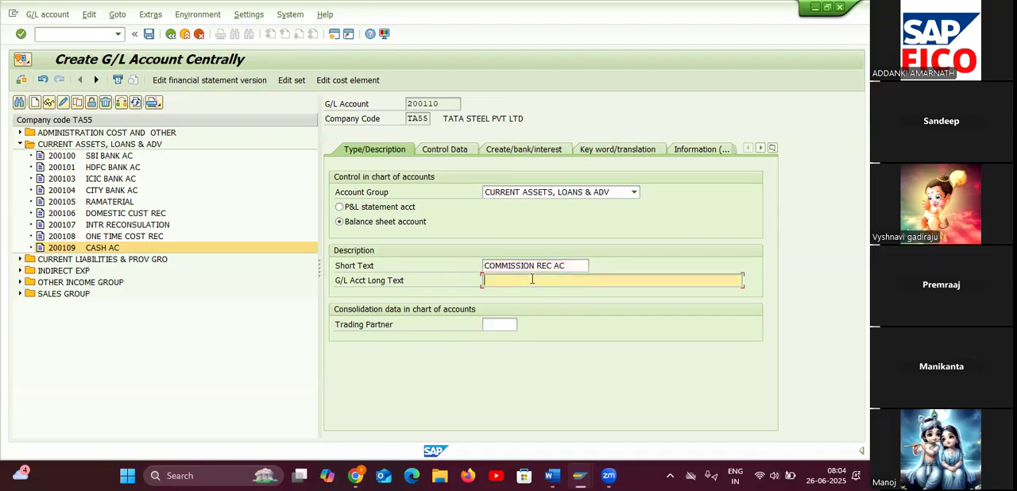
type("CP")
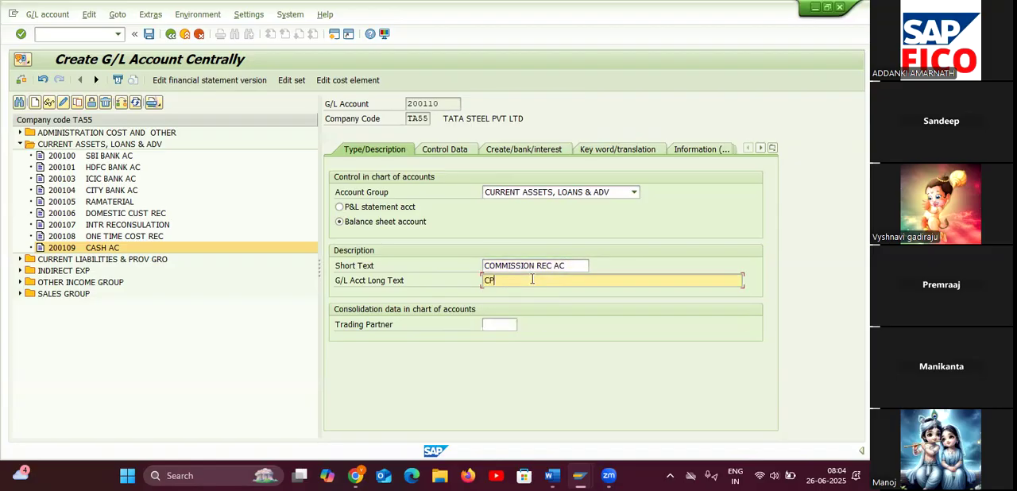
key("BackSpace")
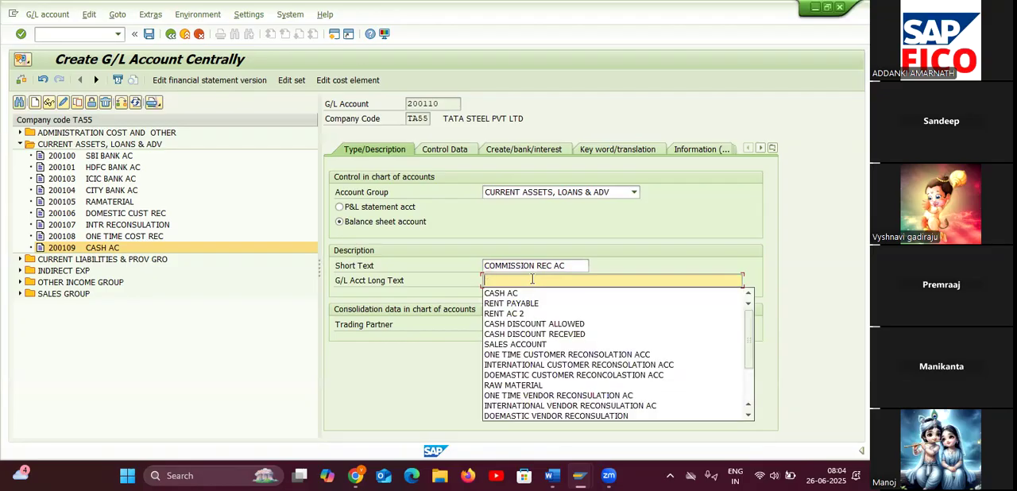
type("OMMI")
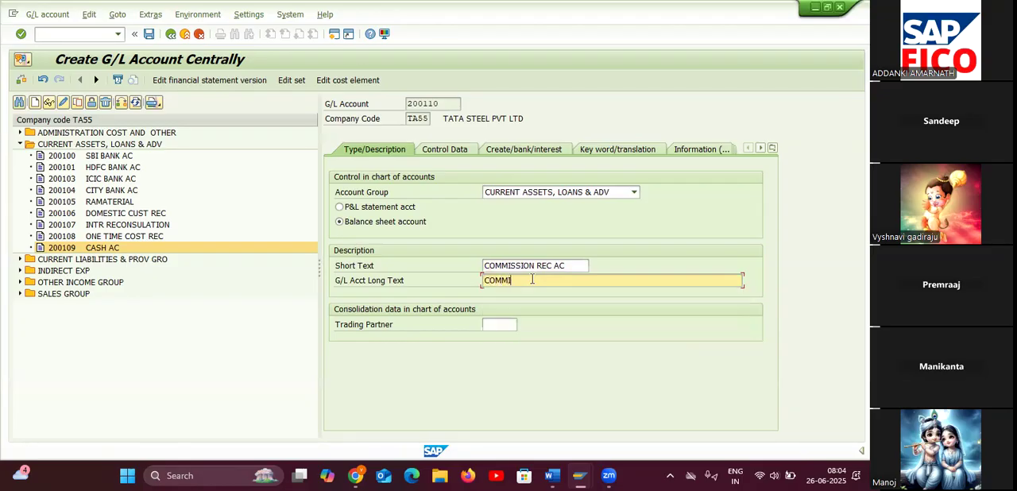
type("SSION R")
type("ECEV")
type("I")
type("ABL")
type("E ACC")
Turn on line item display for G/L account 200110 and set its sort key to 001, Posting date.
left_click(440, 151)
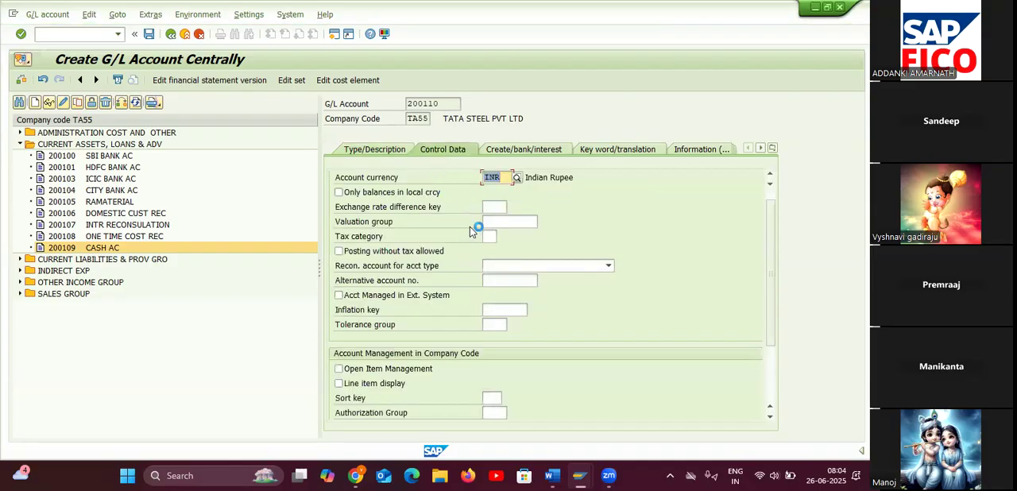
left_click(345, 383)
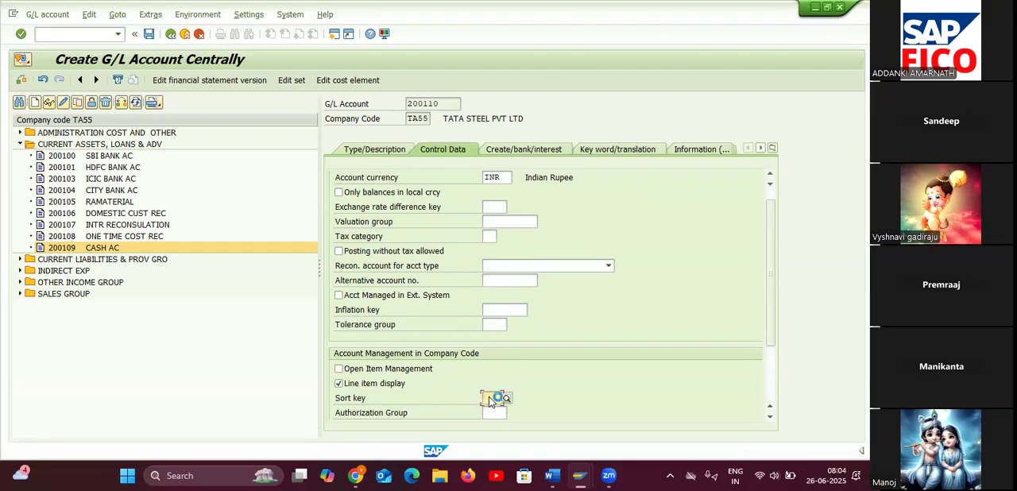
type("001")
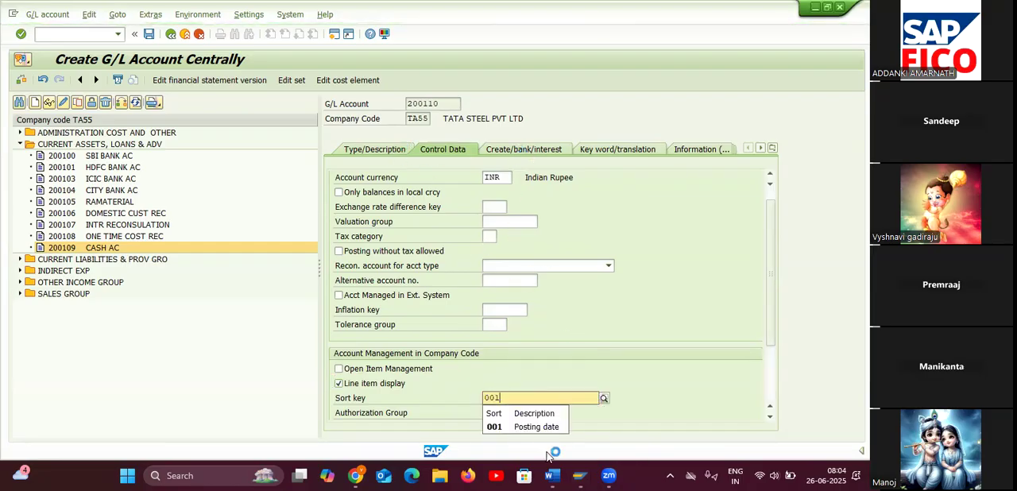
left_click(541, 427)
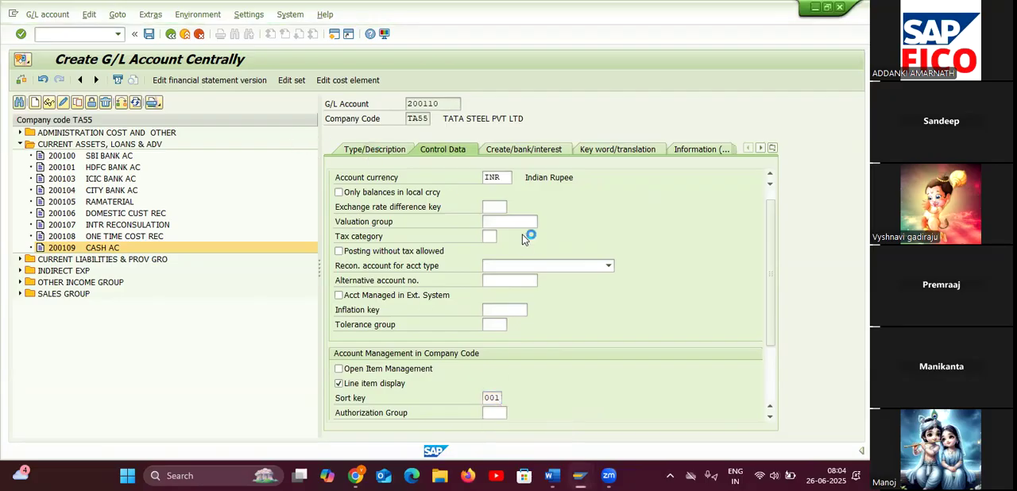
Review the description and document creation settings of account 200110 and turn on Open Item Management in its control data.
left_click(373, 149)
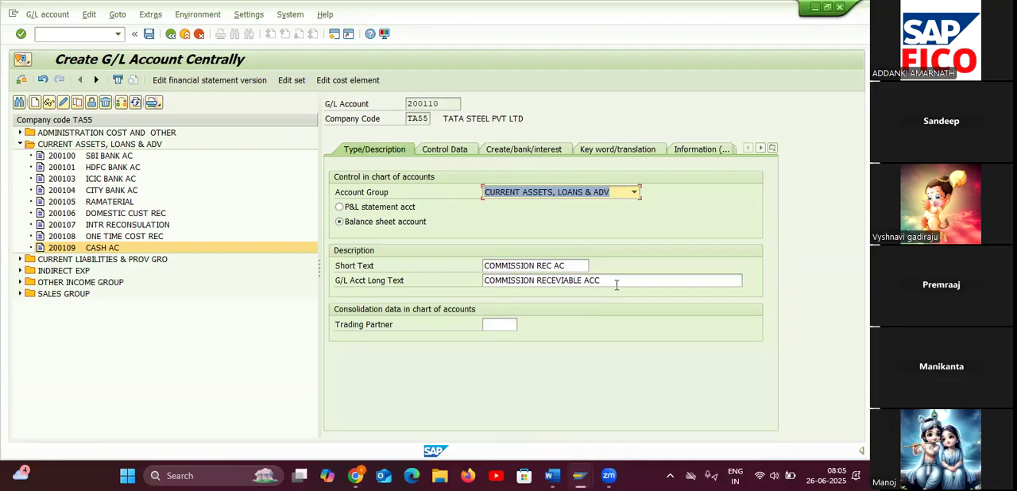
left_click(514, 148)
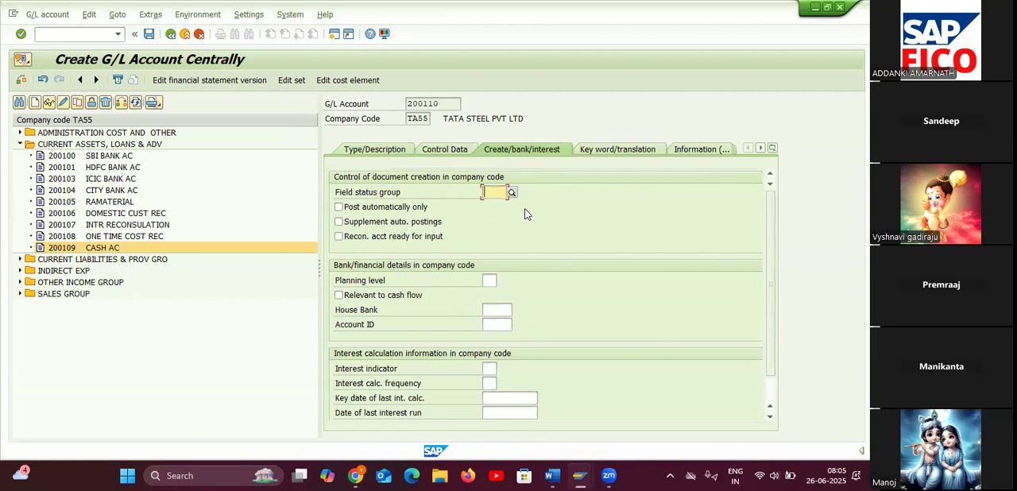
left_click(423, 147)
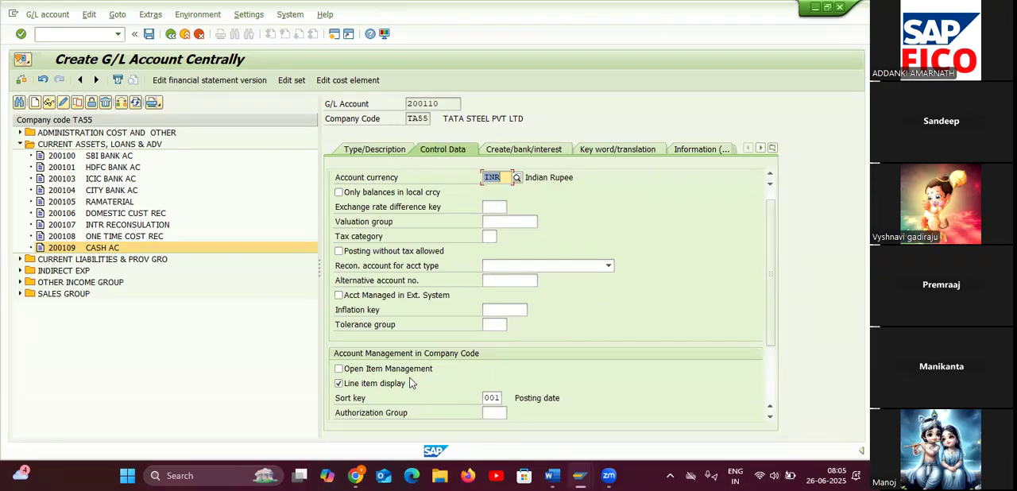
left_click(339, 370)
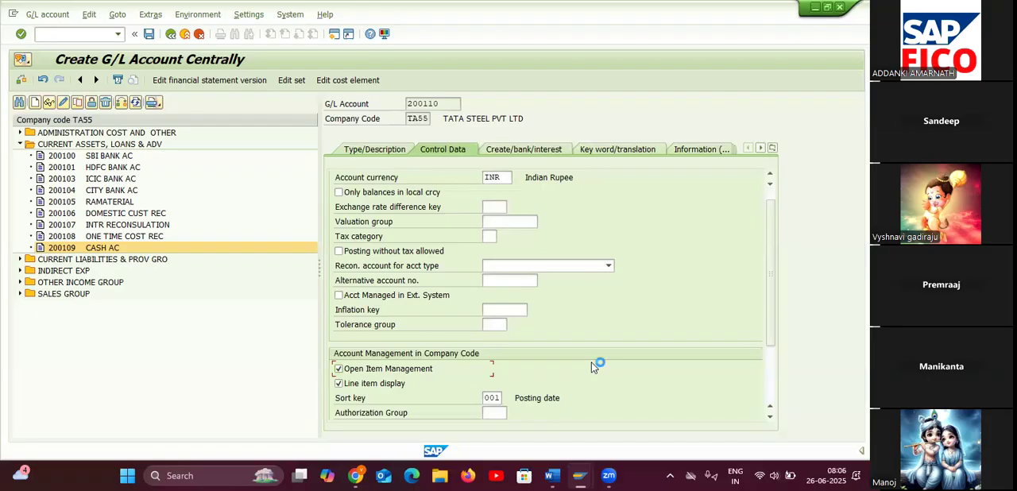
Set the field status group of G/L account 200110 to G001 and save the account.
left_click(266, 61)
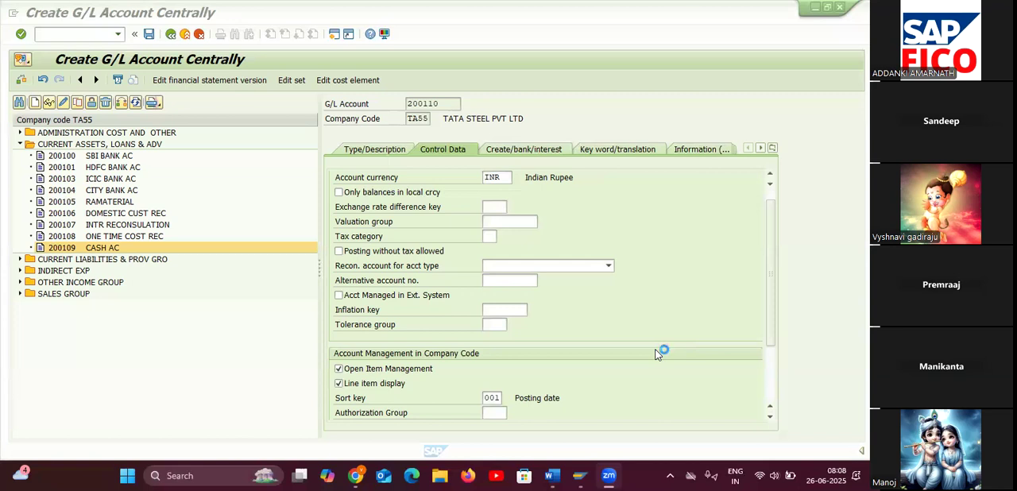
left_click(528, 150)
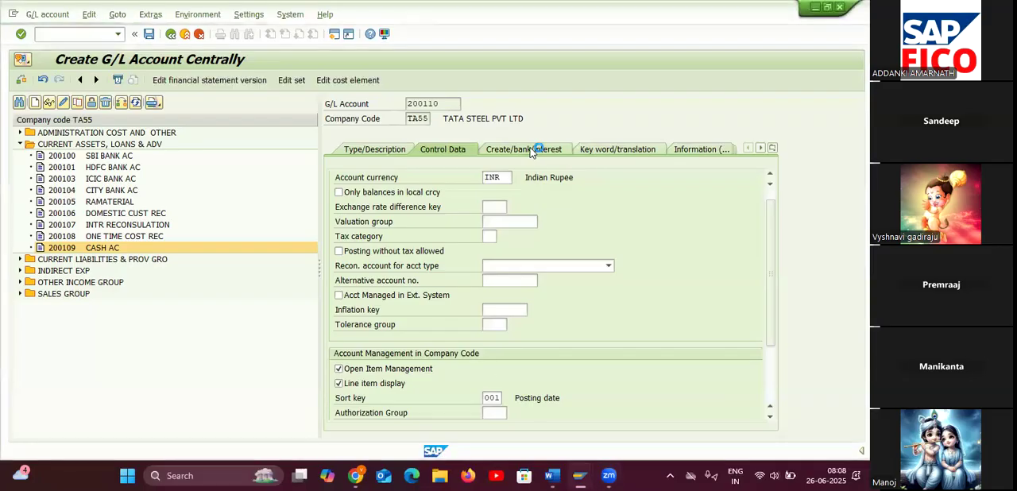
left_click(492, 193)
type("G001")
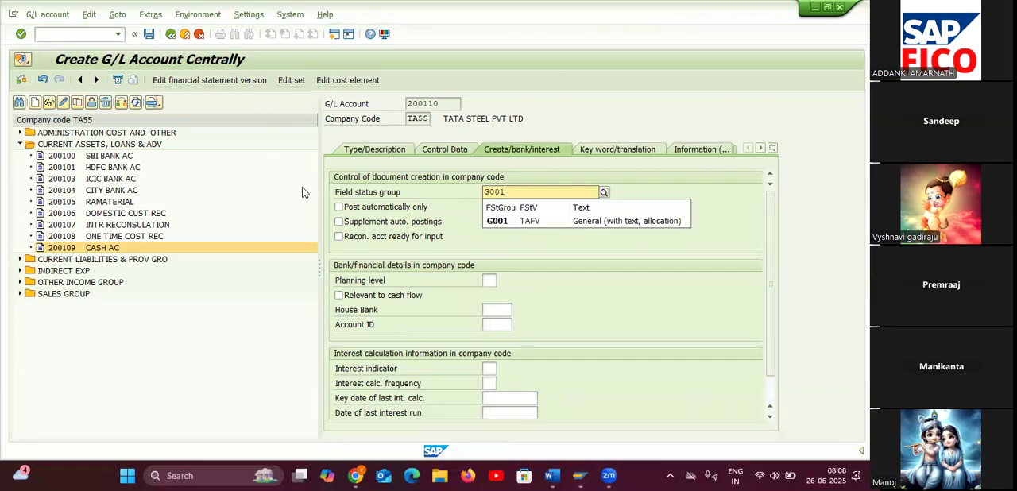
left_click(551, 221)
left_click(147, 35)
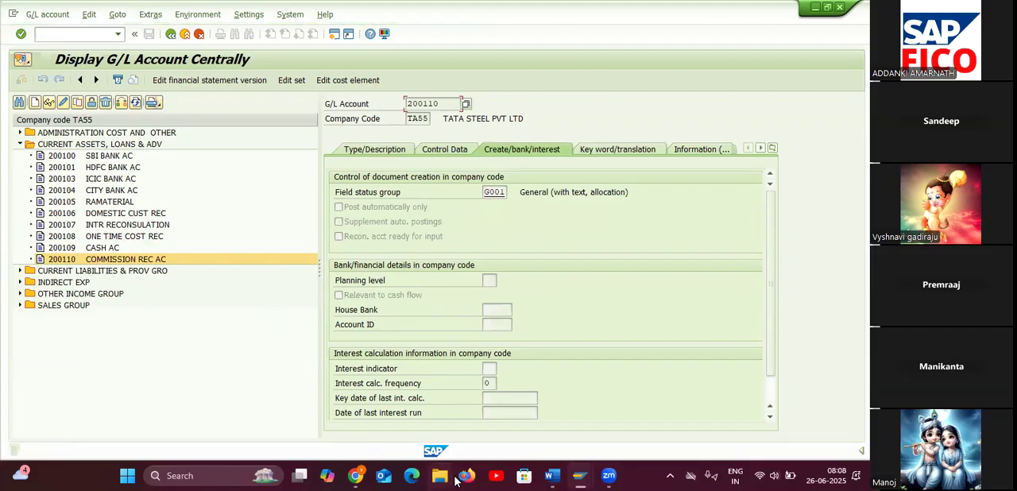
Check the account after commission receivable in the open item management Word notes and return to SAP.
mouse_move(551, 475)
left_click(588, 414)
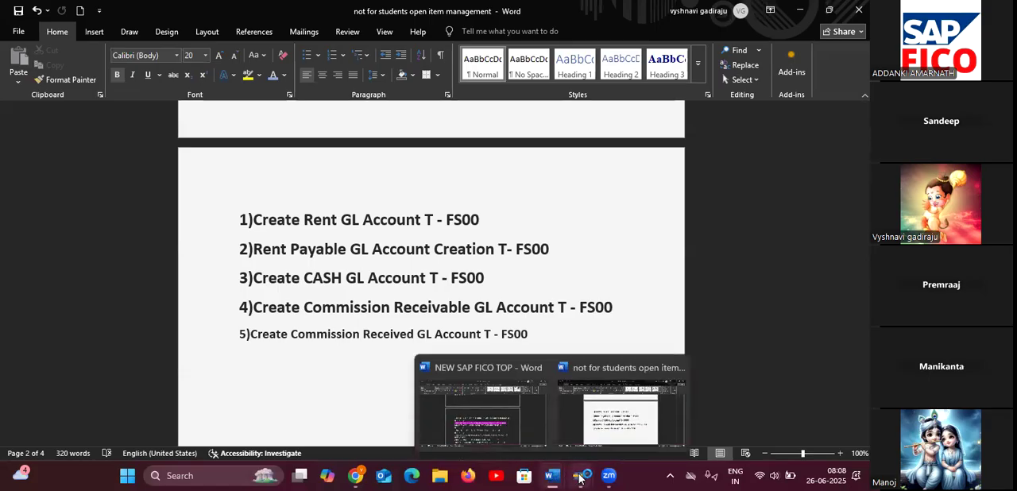
mouse_move(579, 477)
left_click(618, 429)
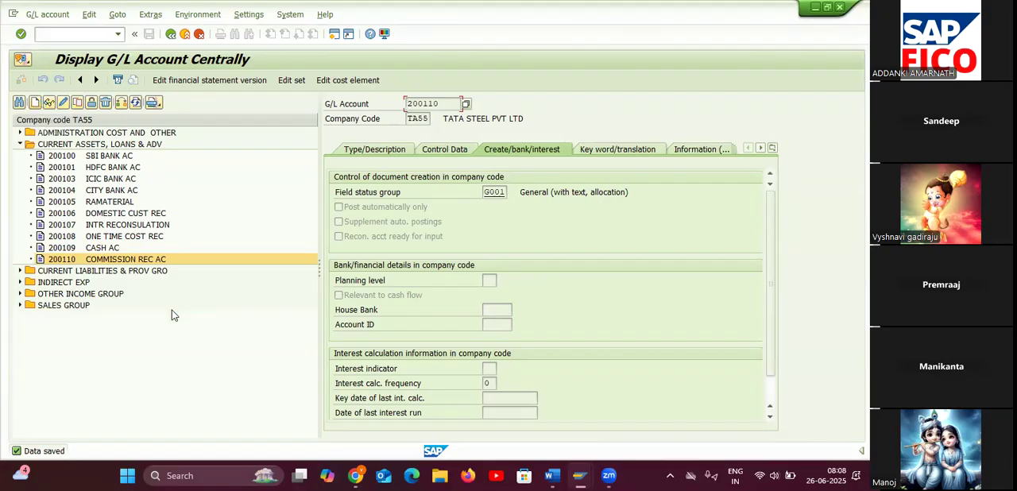
Expand OTHER INCOME GROUP in the account list and start creating G/L account 300101 in company code TA55.
left_click(22, 294)
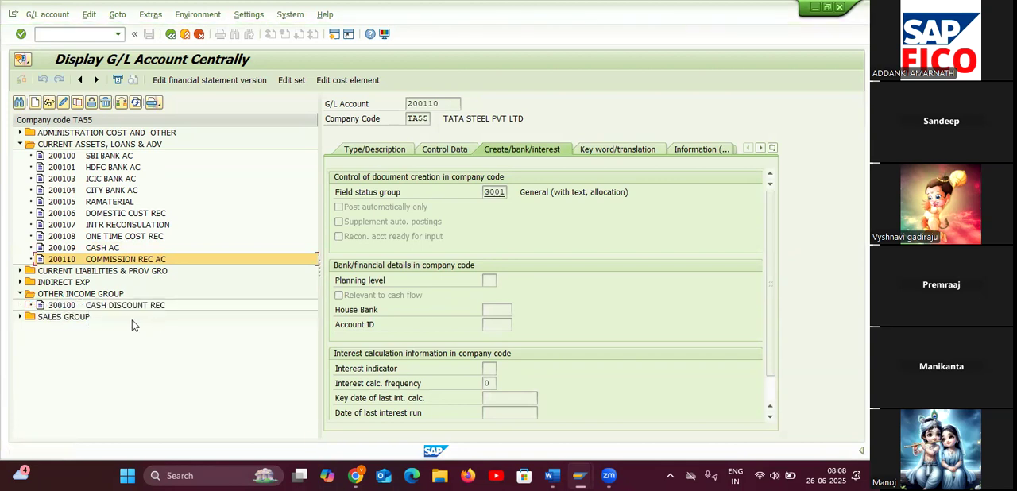
left_click(38, 104)
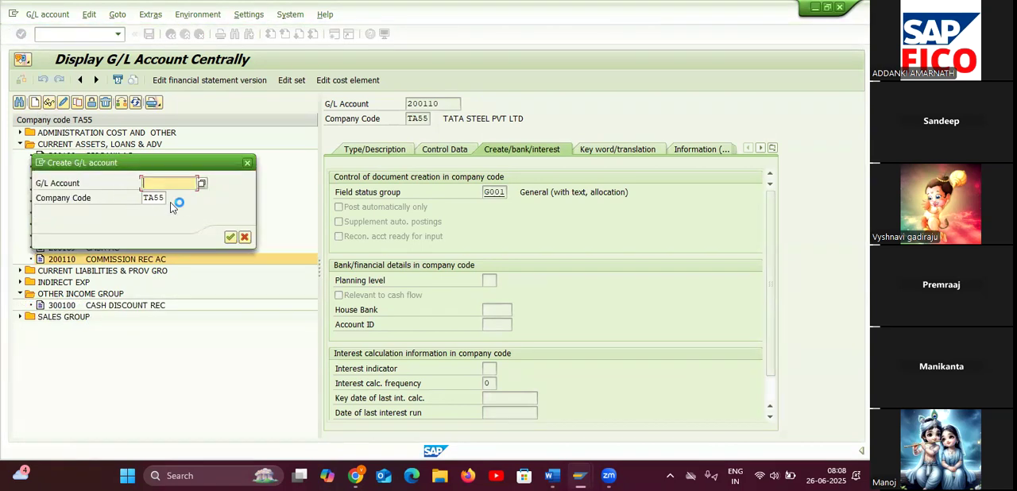
type("300102")
key("BackSpace")
type("1")
left_click(230, 238)
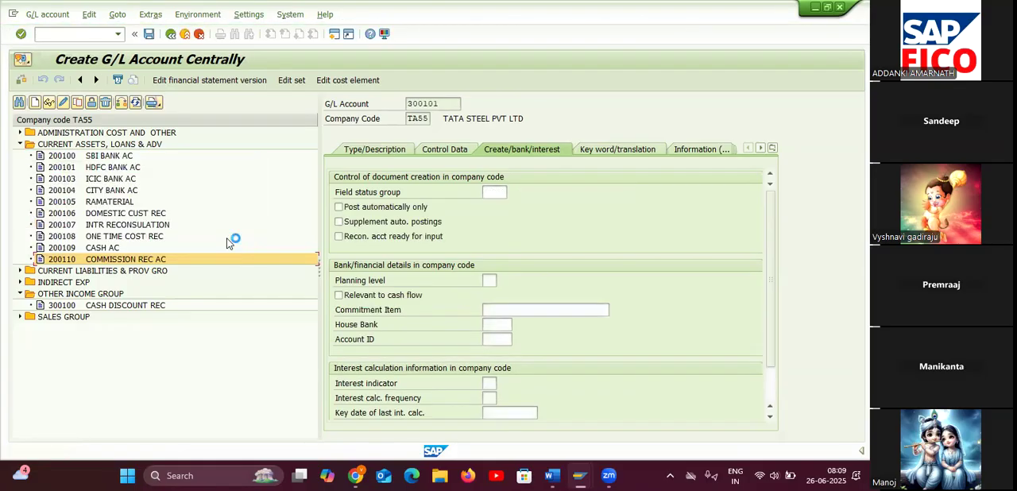
Assign G/L account 300101 to the account group OTHER INCOME GROUP.
left_click(381, 151)
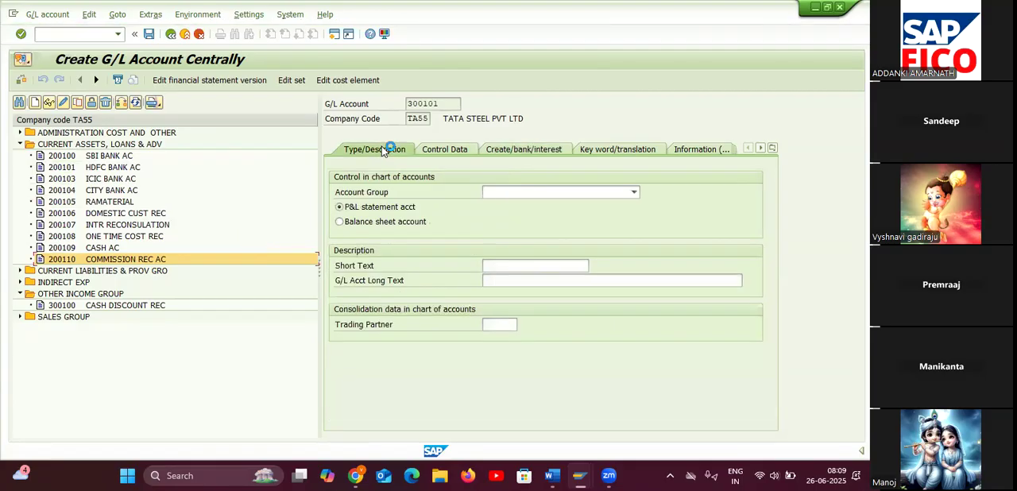
left_click(504, 197)
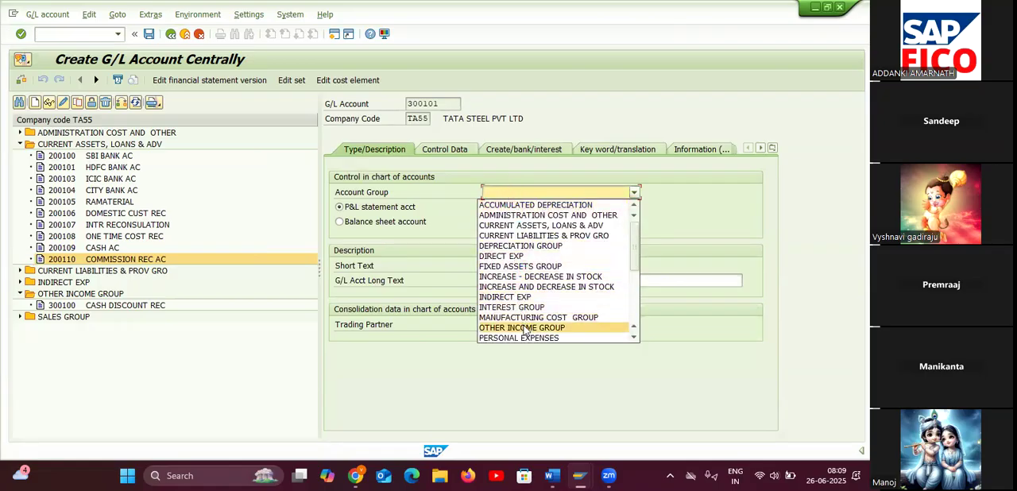
left_click(522, 328)
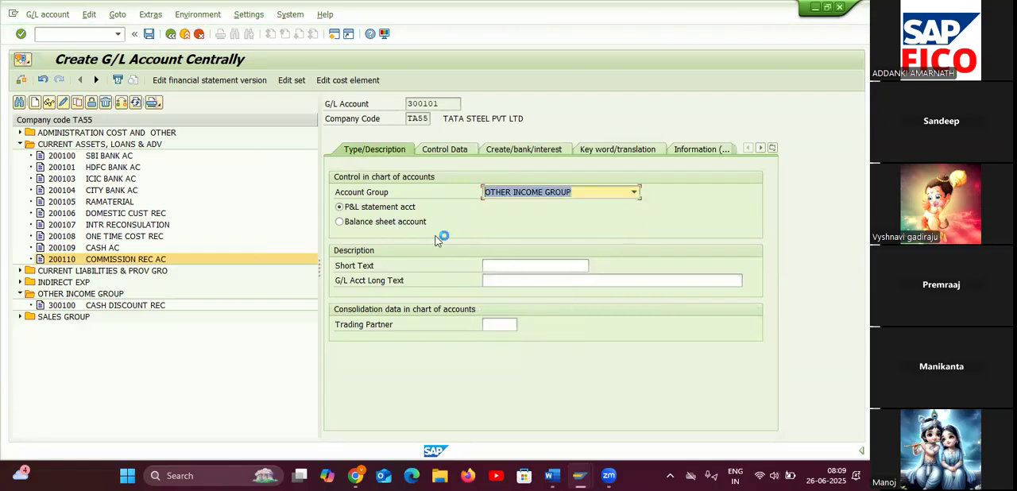
Describe G/L account 300101 with the short text COMMISSION REC and the long text COMMISSION RECEVIED.
left_click(527, 264)
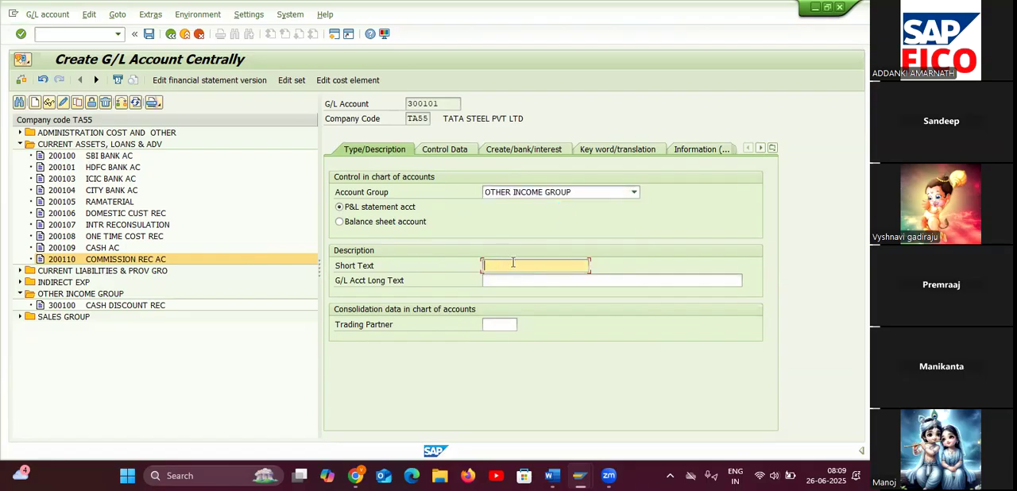
type("COMMISSION R")
type("EC")
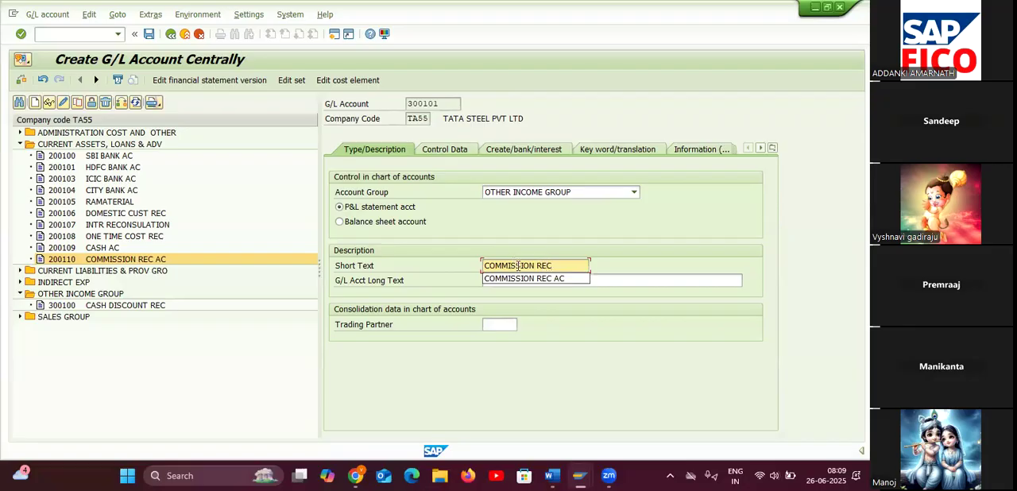
left_click(637, 279)
type("CO")
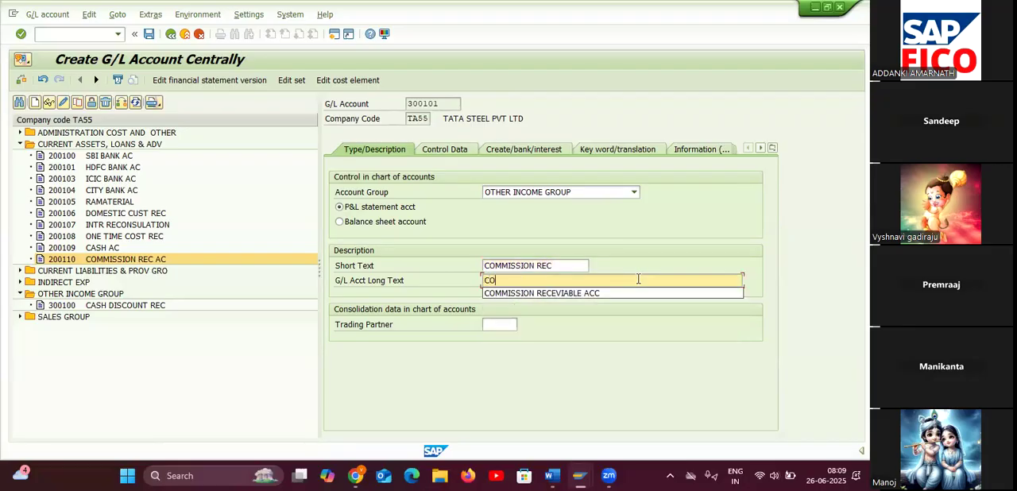
type("MMISSION RECEVIED")
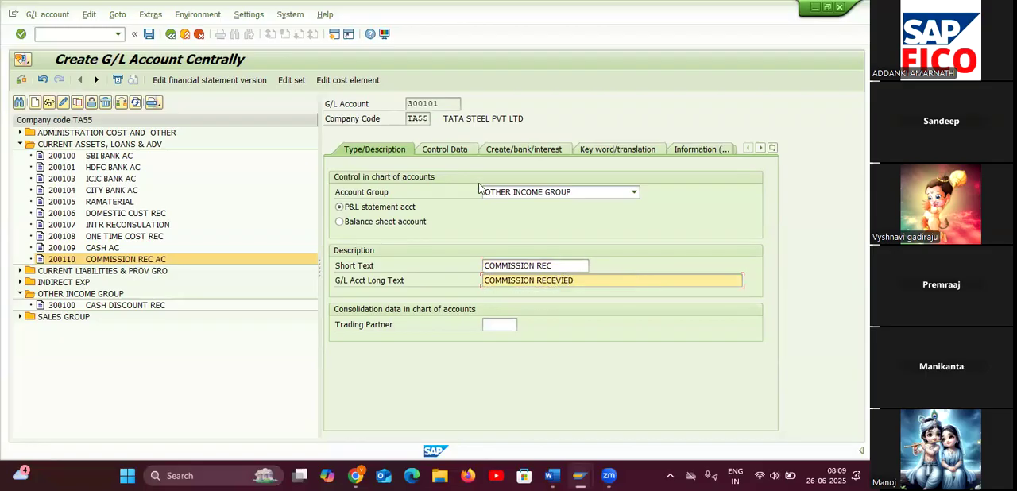
Turn on line item display with sort key 001 for account 300101 and go to its document creation settings.
left_click(467, 149)
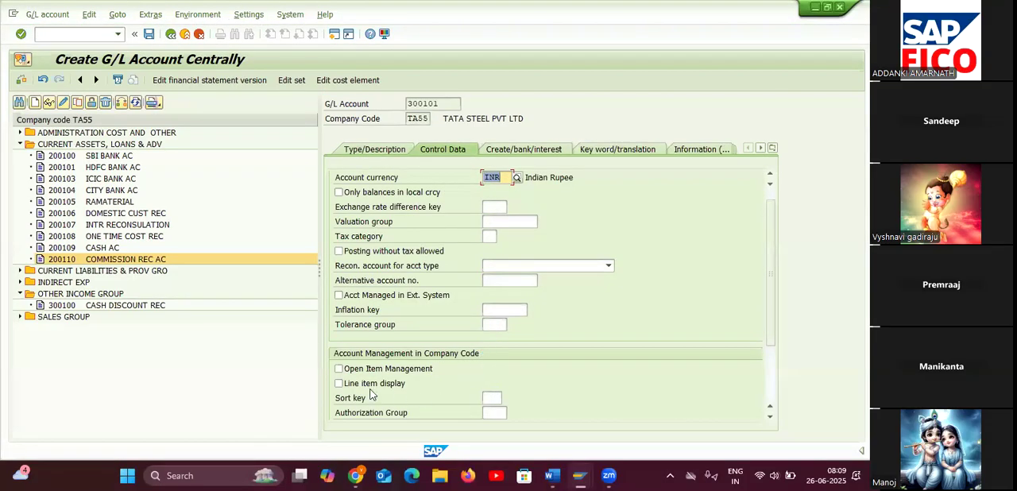
left_click(340, 385)
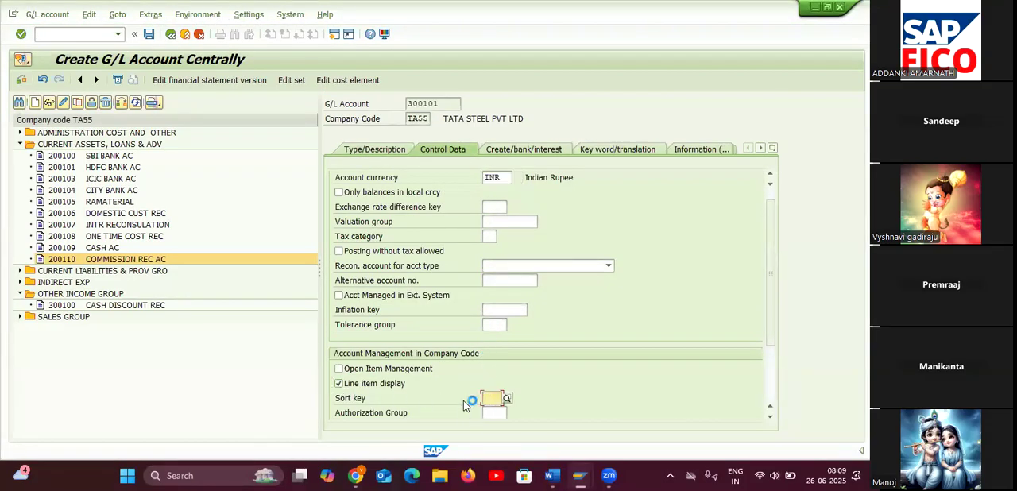
key("Tab")
type("001")
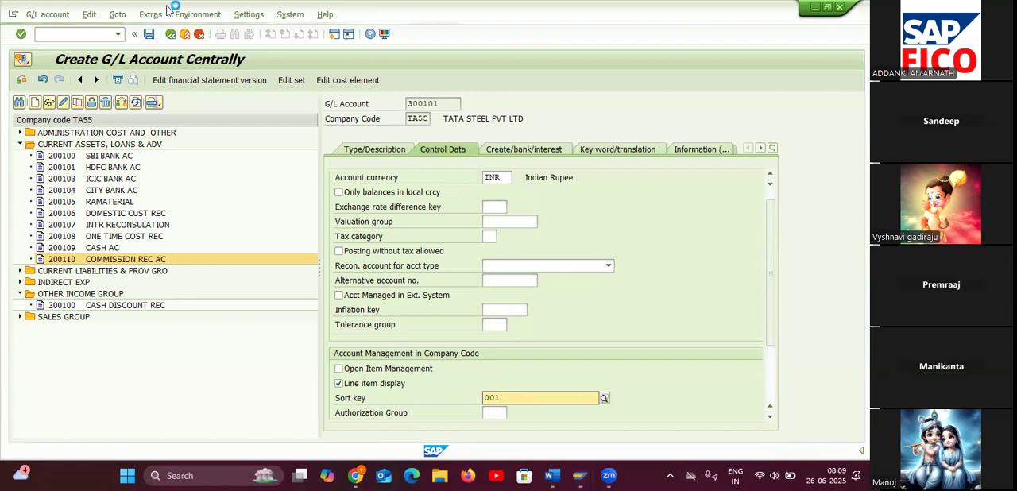
left_click(540, 431)
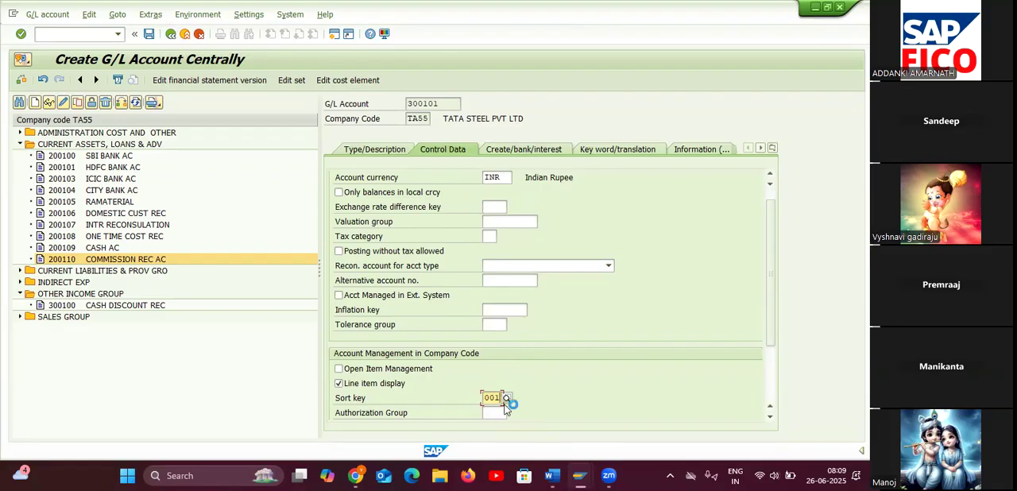
left_click(524, 151)
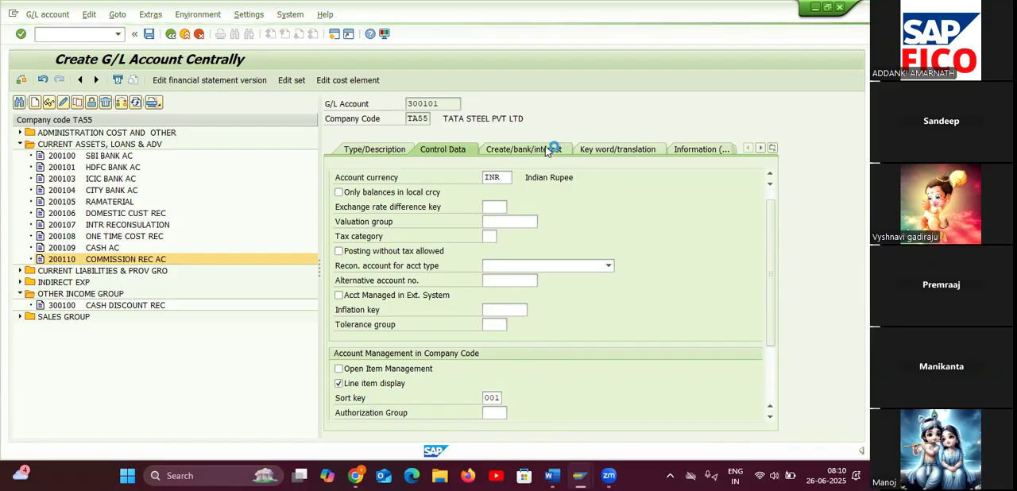
Set the field status group of account 300101 to G001 and save the account.
left_click(512, 193)
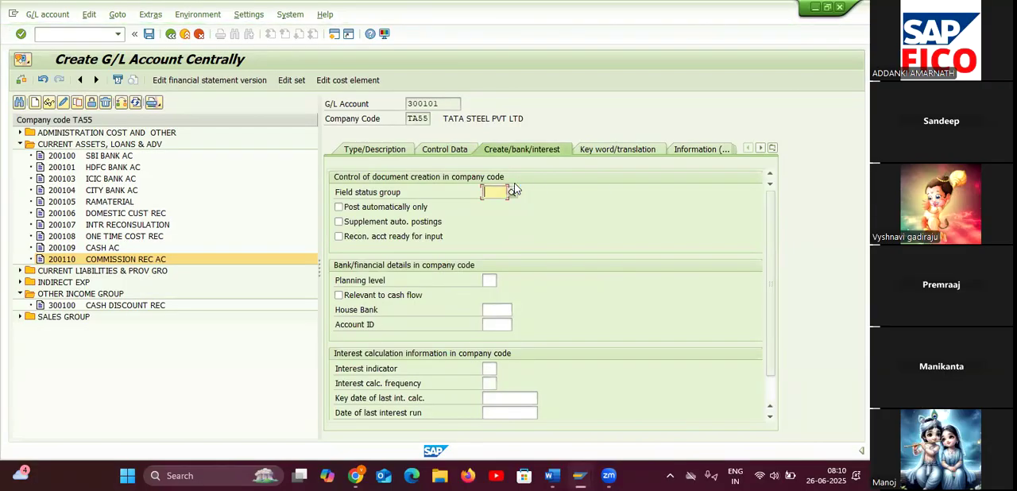
type("G001")
left_click(148, 34)
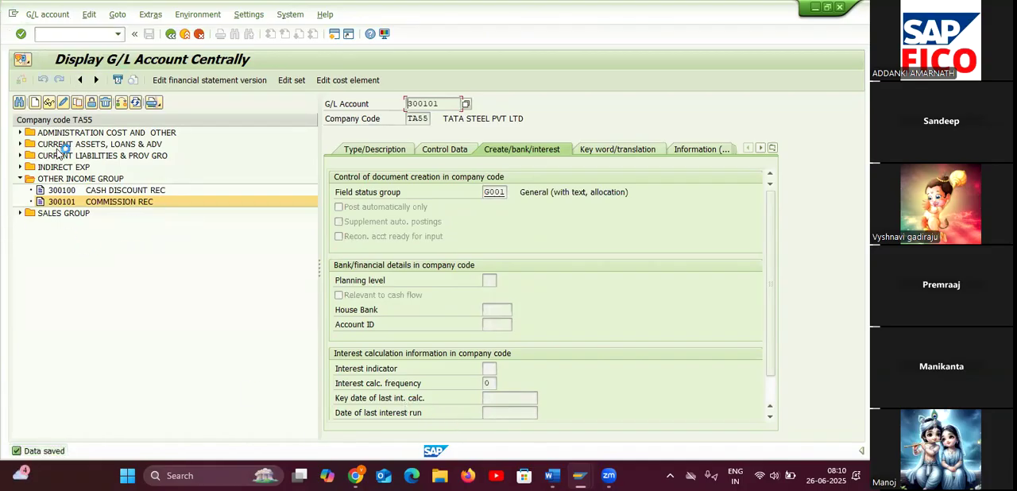
Switch to the Word document on open item management and go to its ENTRY POSTING section.
mouse_move(552, 476)
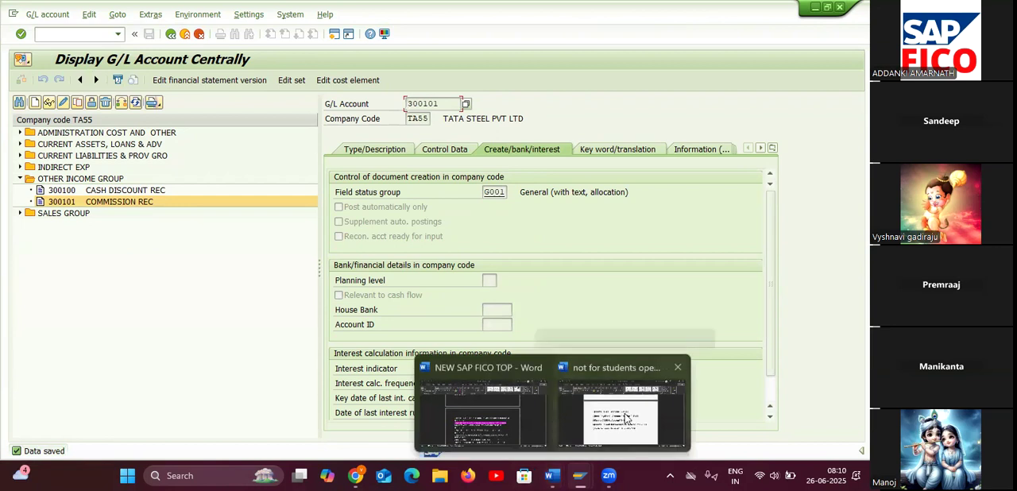
left_click(628, 419)
scroll(574, 393, "down", 10)
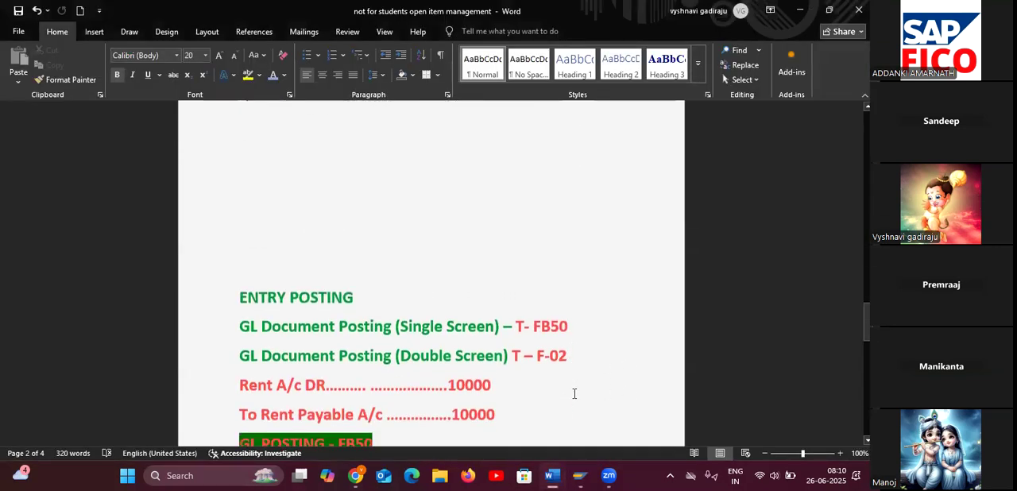
left_click(580, 475)
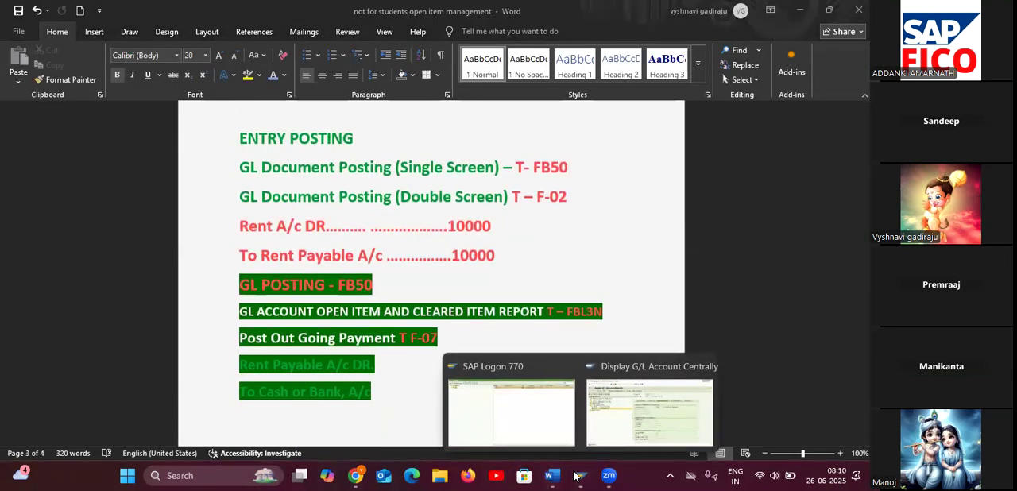
left_click(671, 291)
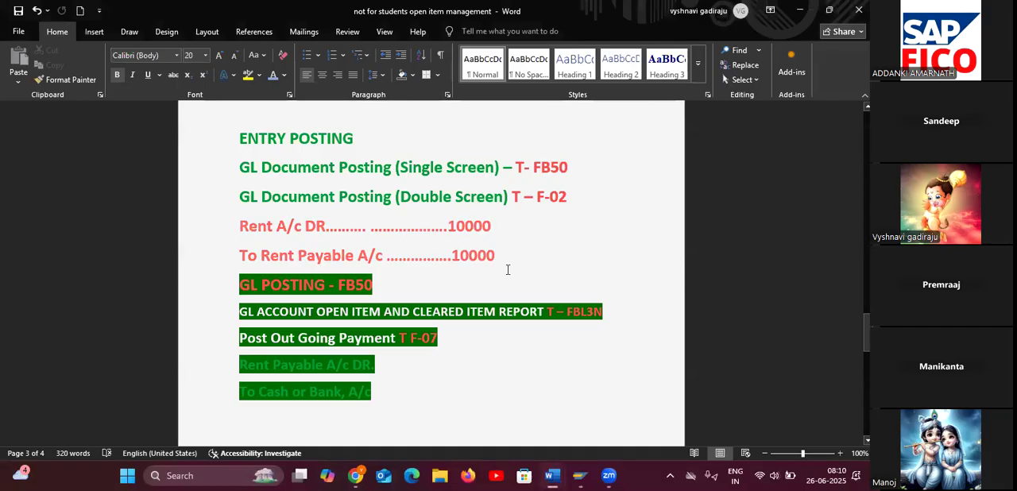
Highlight the rent debit and rent payable credit entry lines of 10000, then select the Rent Payable and Cash or Bank lines.
left_click_drag(507, 255, 509, 255)
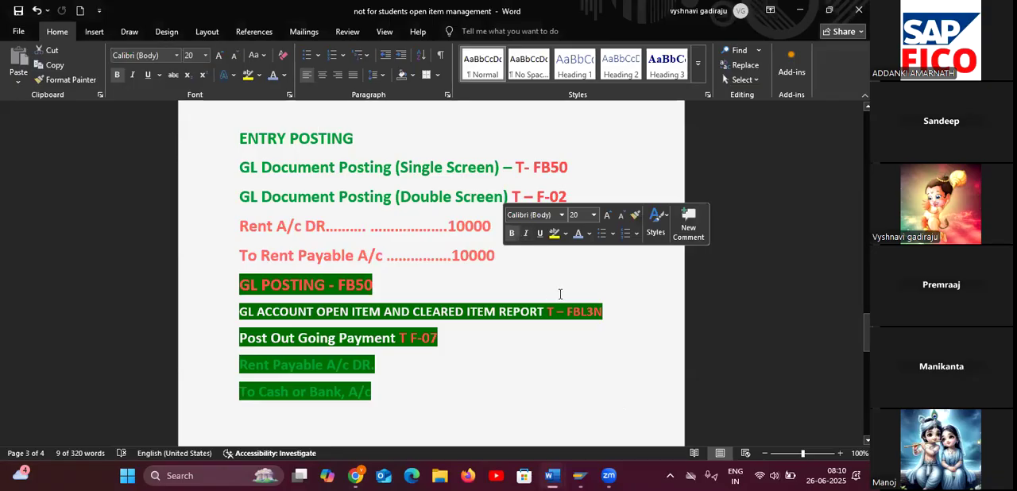
left_click(659, 169)
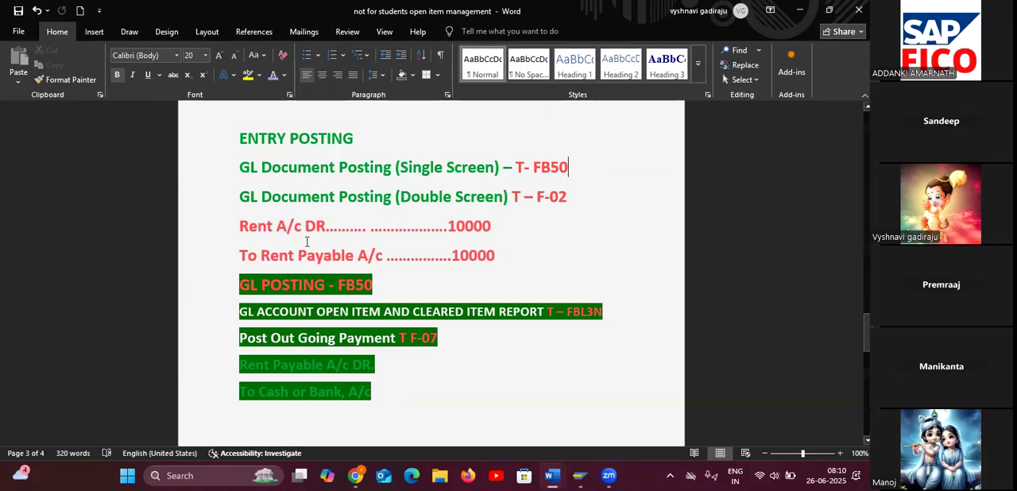
left_click_drag(239, 225, 501, 255)
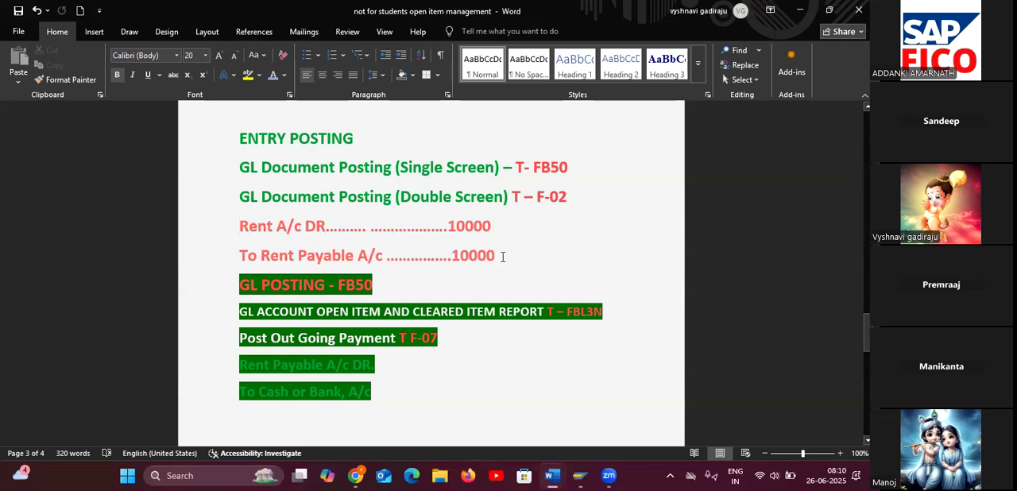
left_click(248, 74)
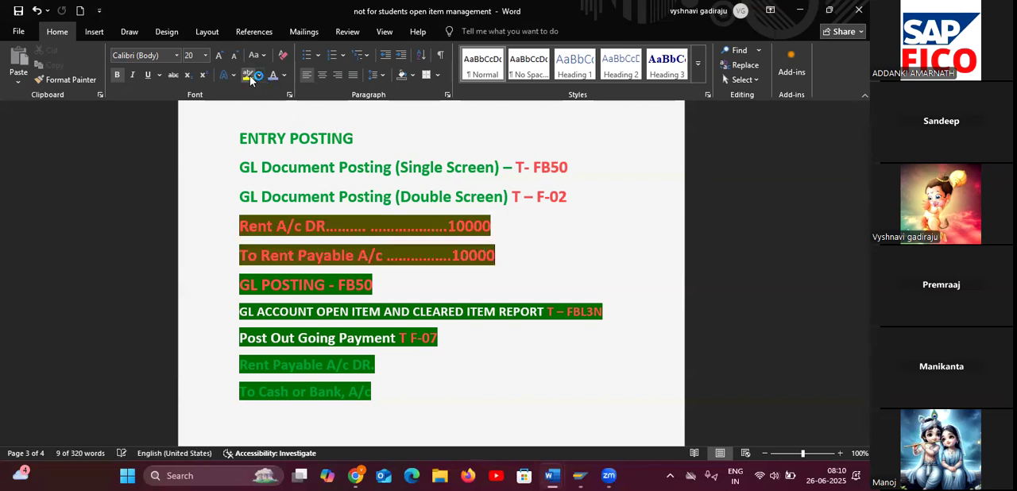
left_click(633, 279)
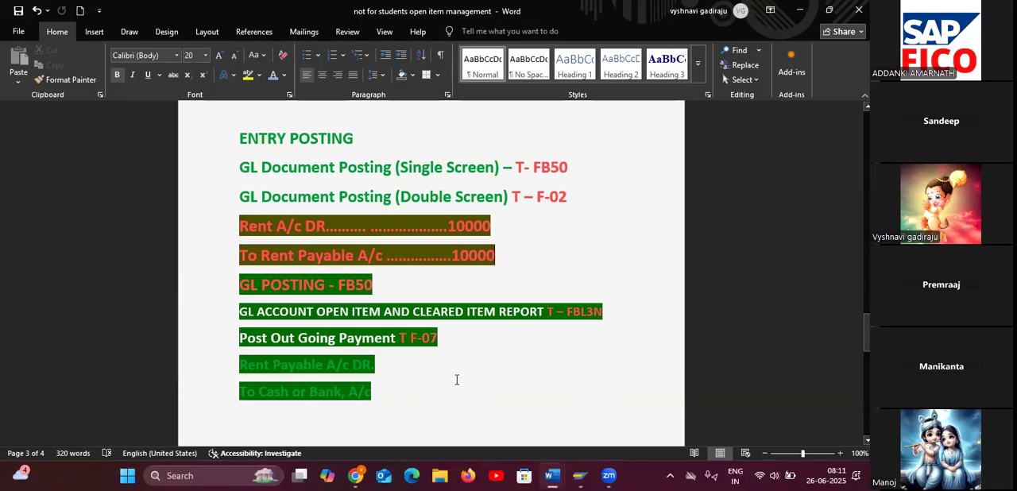
left_click_drag(240, 364, 382, 398)
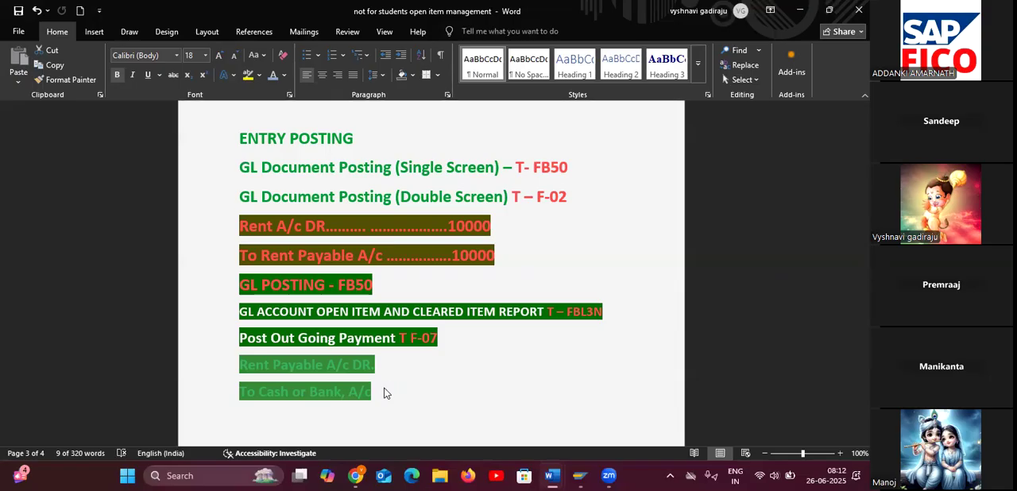
Switch back to SAP and start G/L document entry with transaction code /NFB50.
key("alt+Tab")
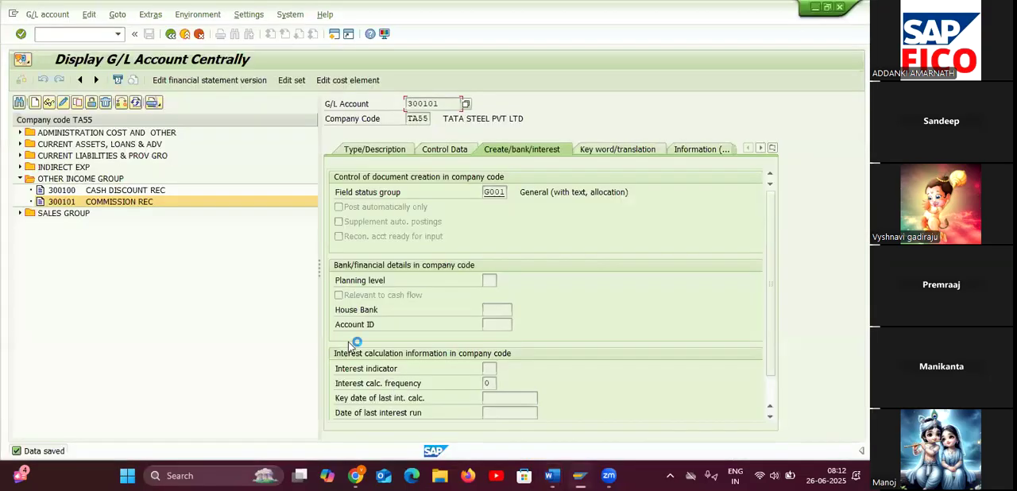
left_click(82, 35)
type("/NFB50")
key("Return")
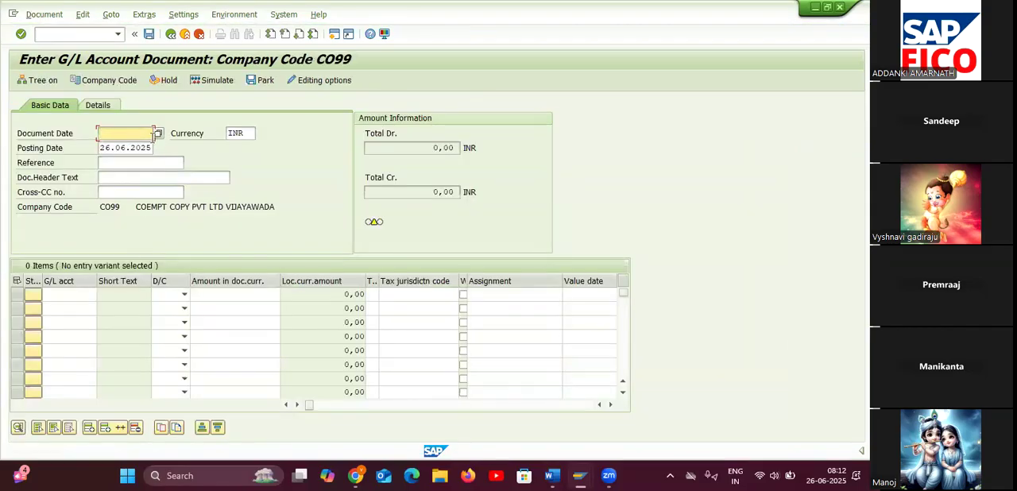
Set the company code to TA55 and the document date to 26.06.2025.
left_click(115, 79)
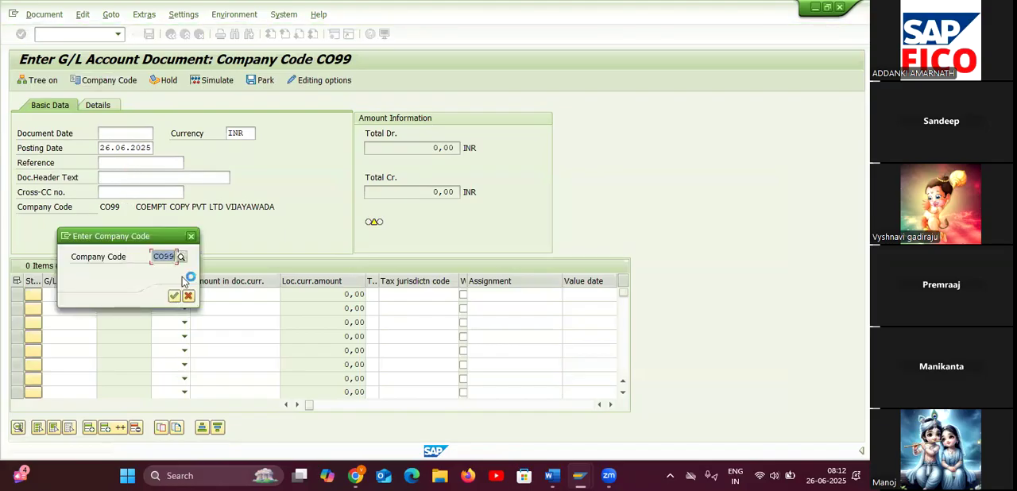
type("TA")
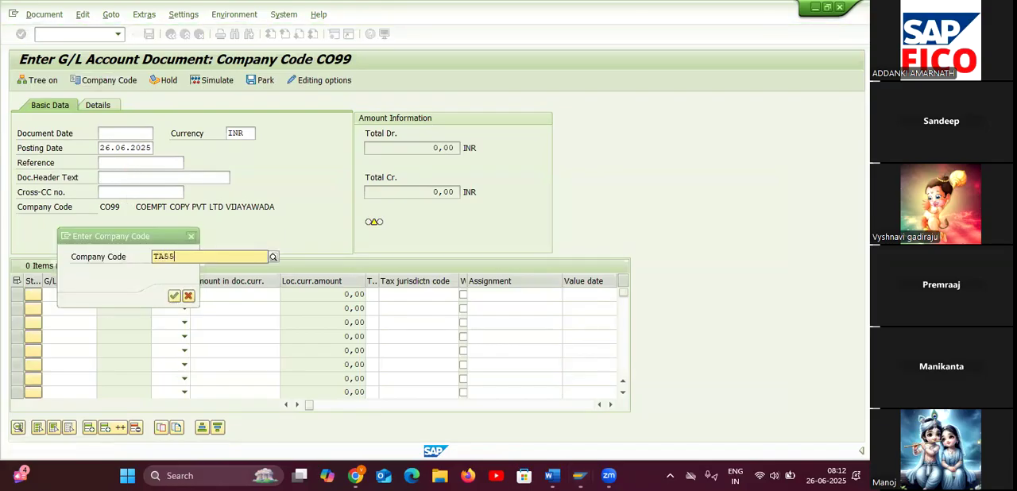
type("55")
left_click(174, 296)
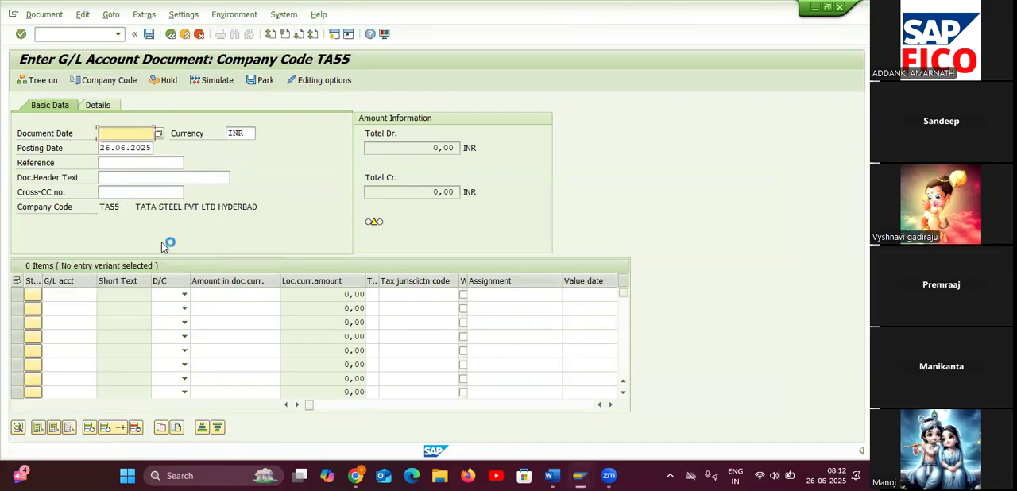
left_click(158, 133)
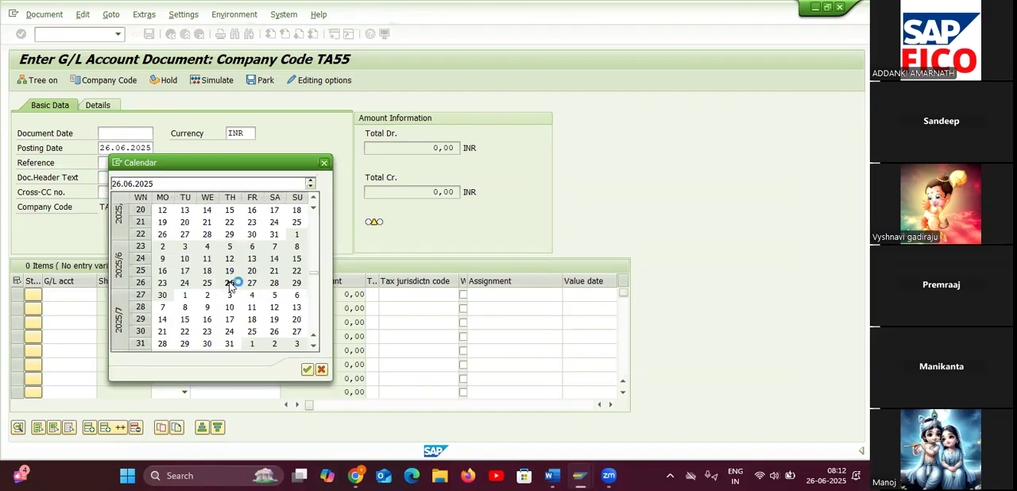
double_click(229, 283)
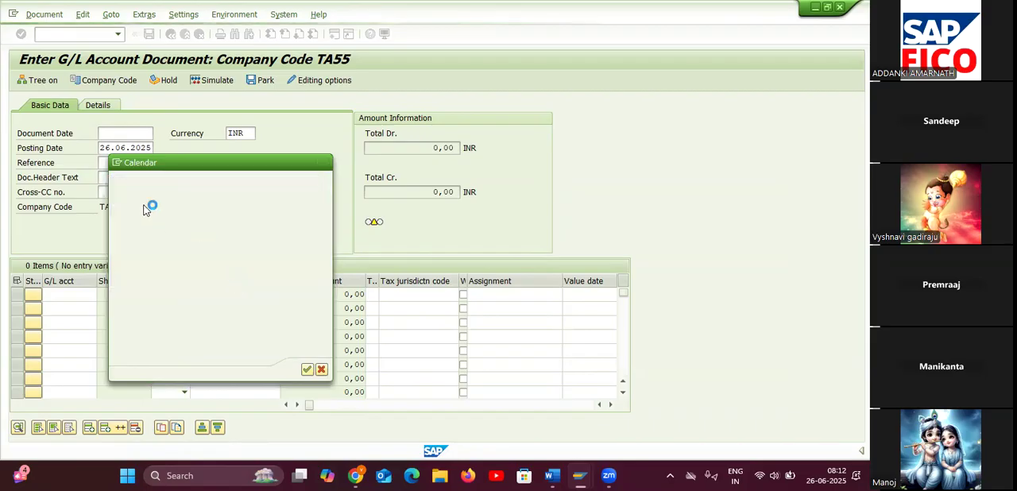
Find G/L account 400306 (RENT AC 2) in chart of accounts TAOC and enter it as a debit line of 10000.
left_click(71, 297)
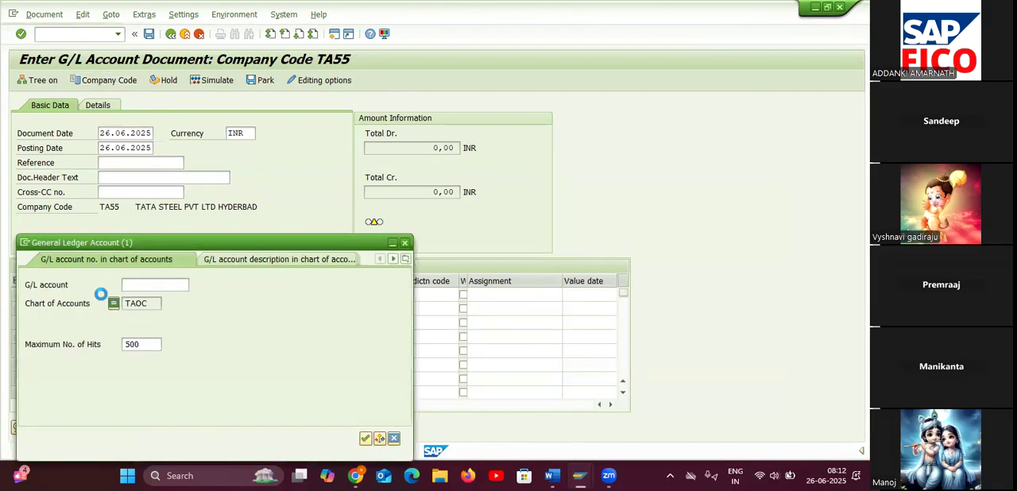
left_click(153, 303)
key("Return")
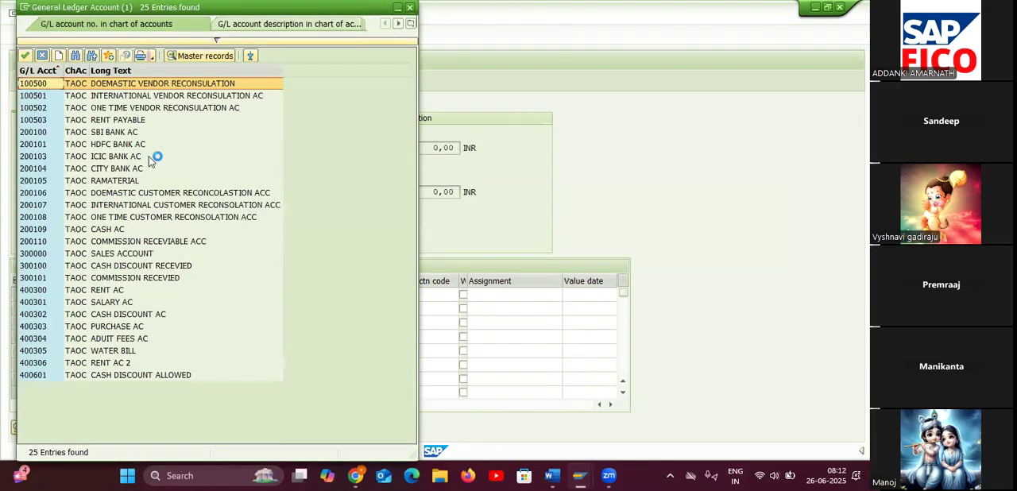
left_click(131, 365)
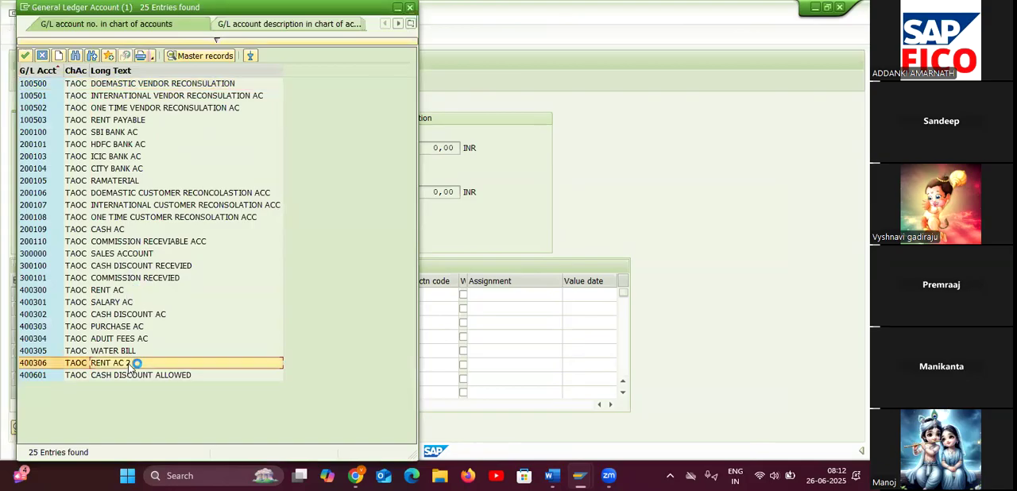
left_click(185, 296)
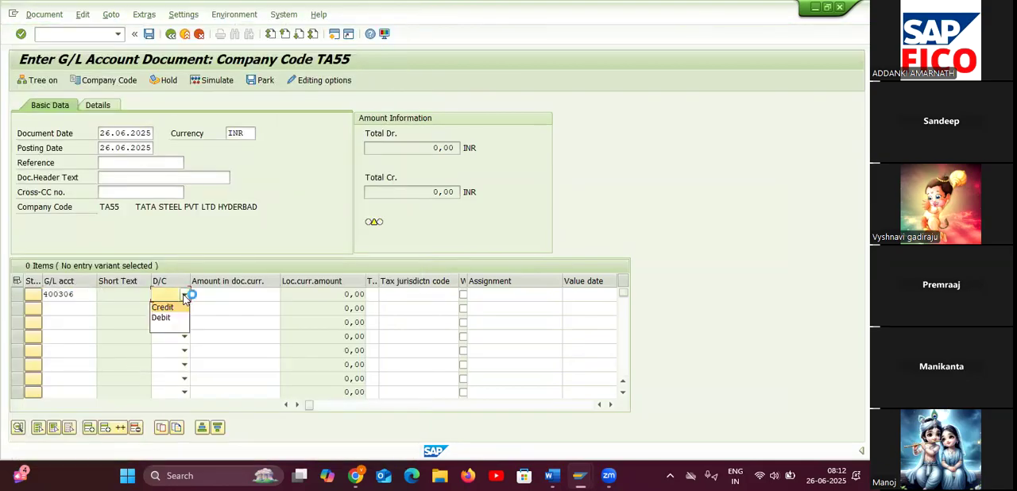
left_click(181, 315)
left_click(220, 295)
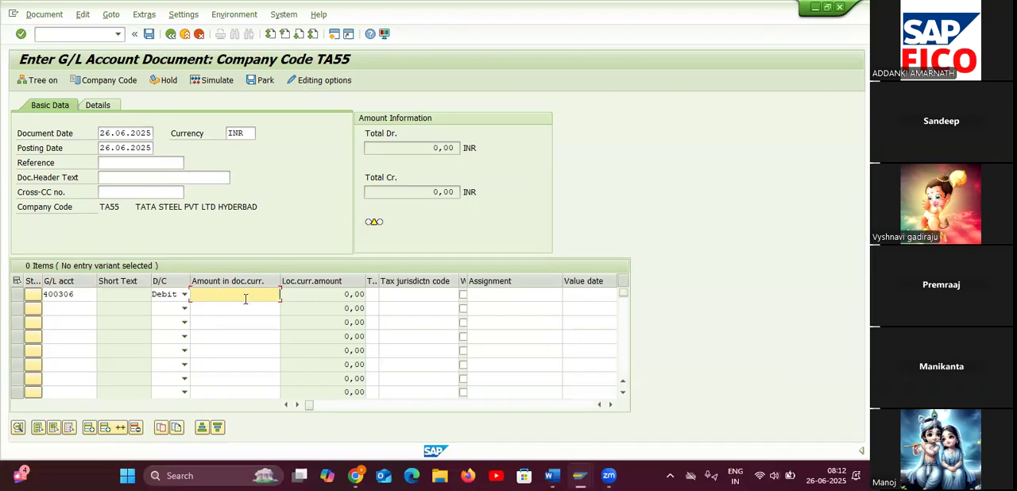
type("10000")
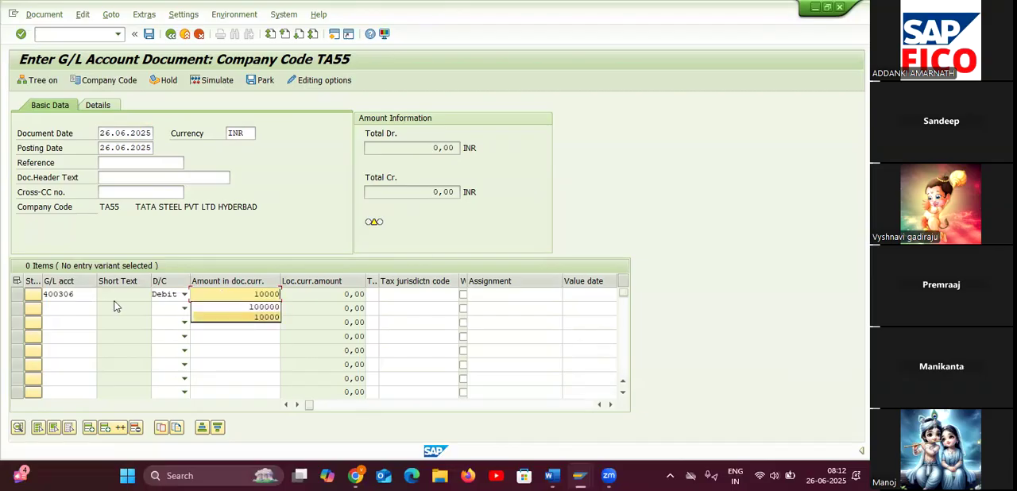
Add a credit line of 10000 for G/L account 100503 (RENT PAYABLE) and validate the entry.
left_click(79, 308)
left_click(103, 309)
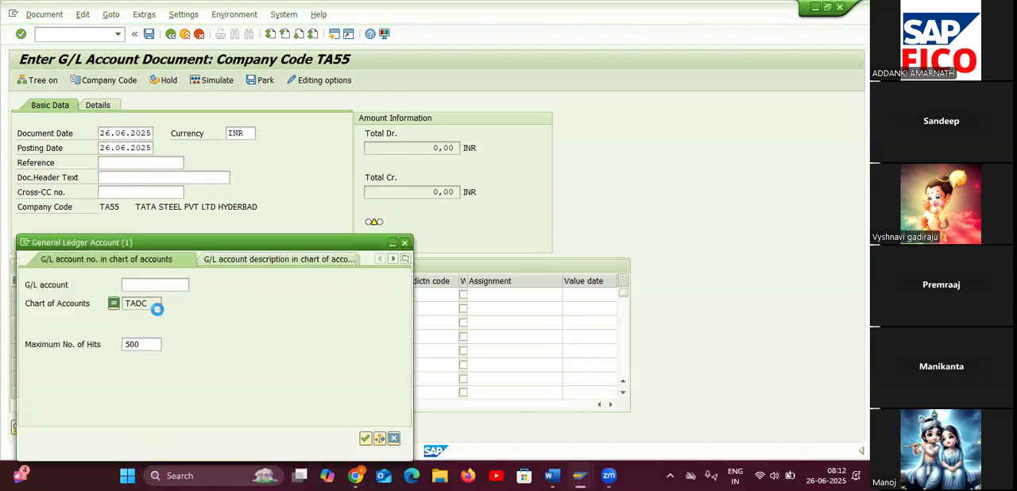
double_click(155, 304)
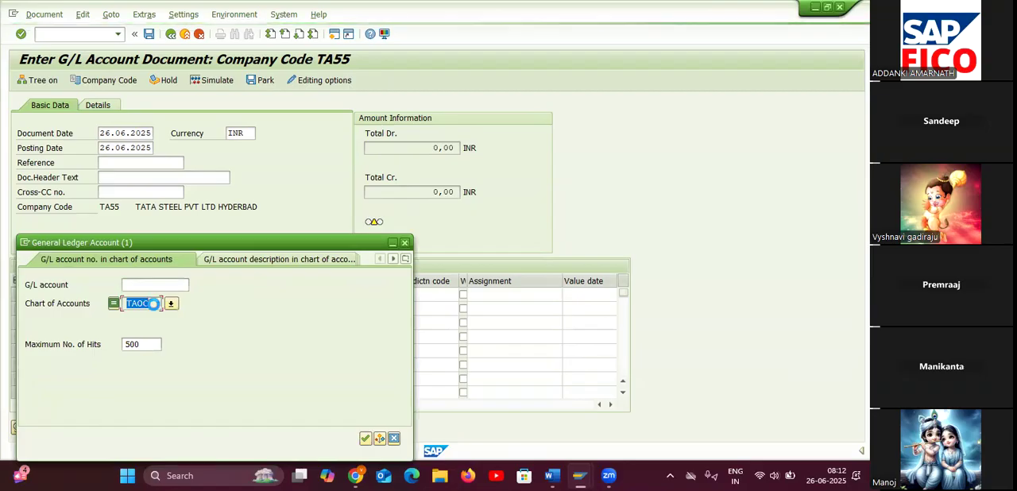
left_click(367, 439)
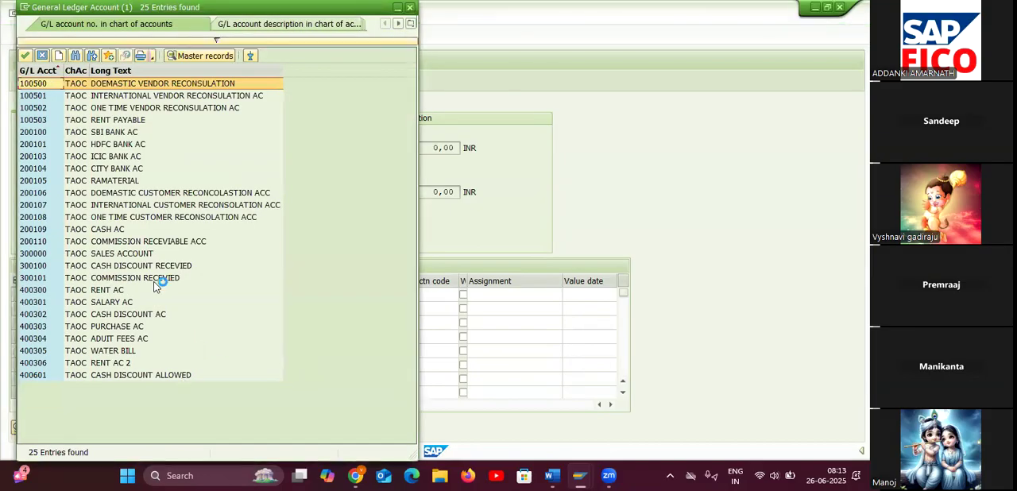
double_click(151, 121)
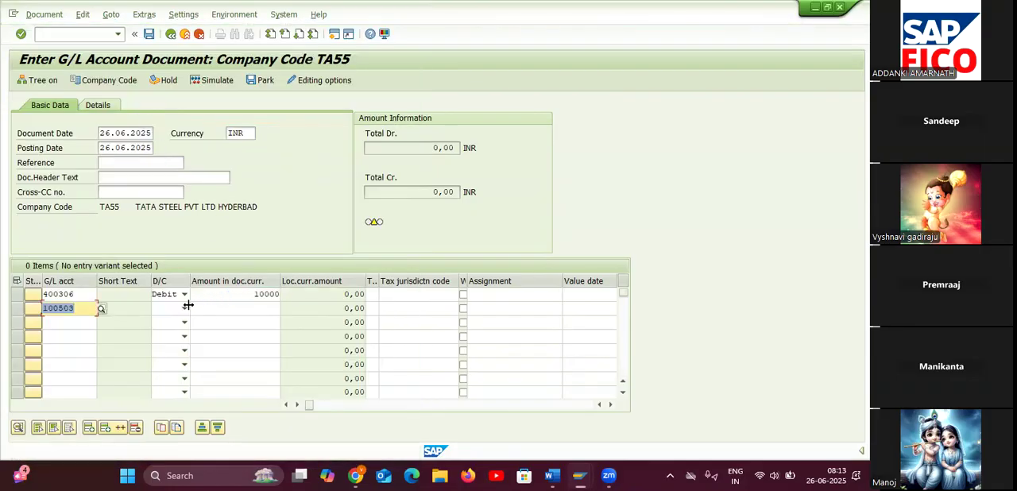
left_click(184, 308)
left_click(187, 318)
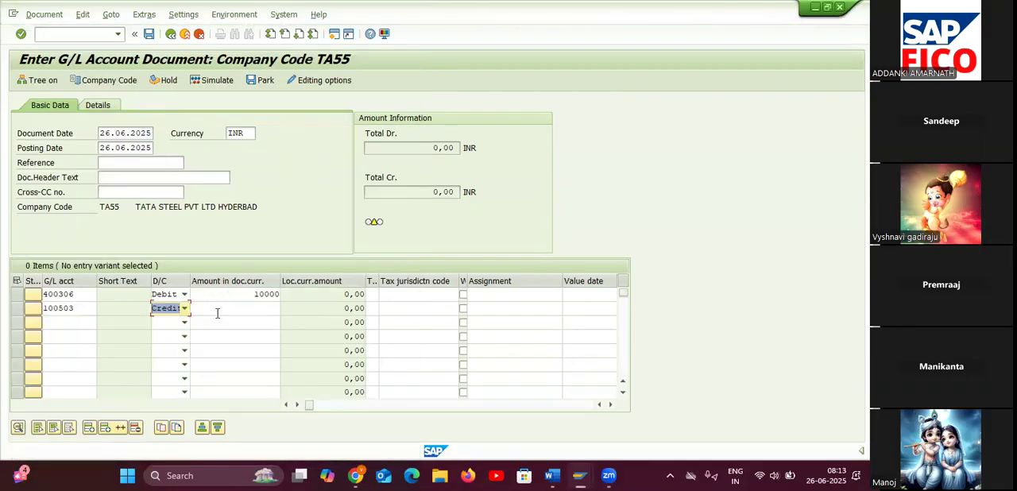
left_click(254, 312)
type("10.")
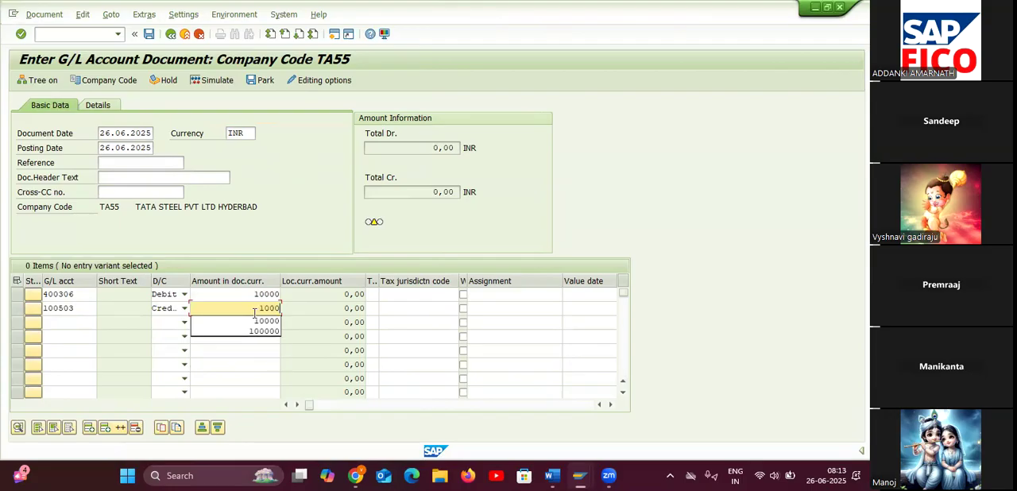
type("000")
key("Return")
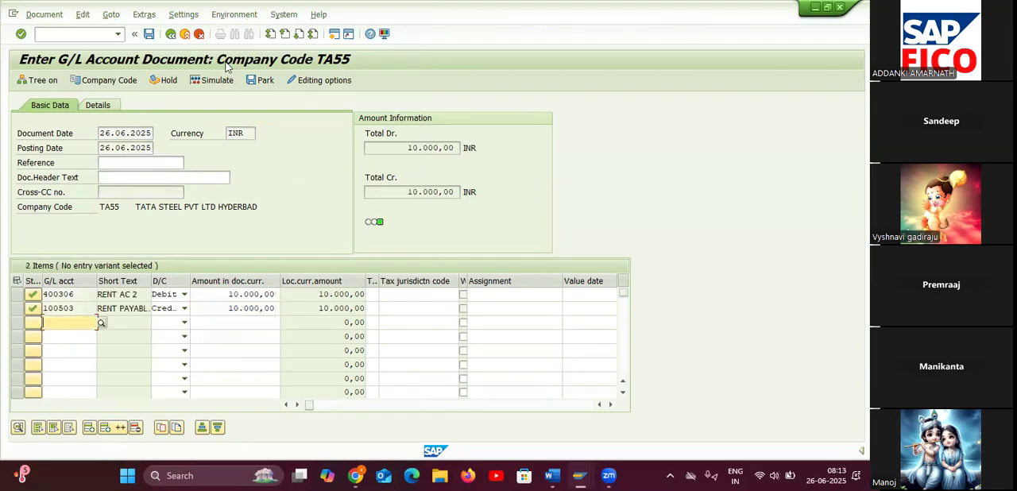
Simulate the rent document and post it in company code TA55.
left_click(212, 80)
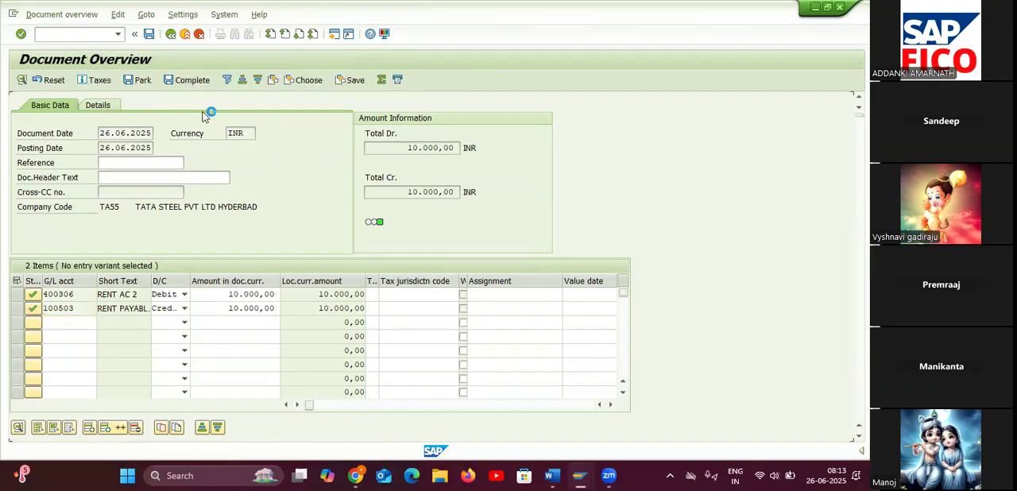
left_click(149, 35)
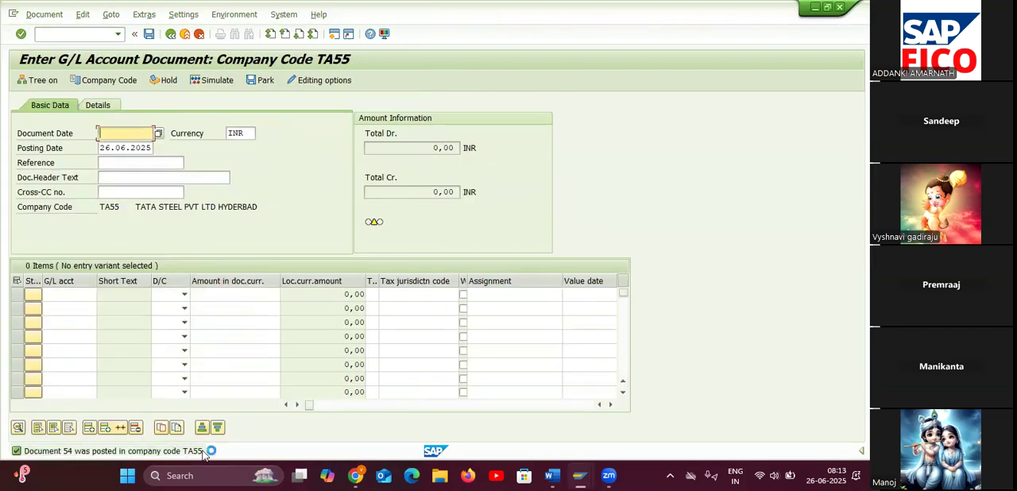
left_click(76, 34)
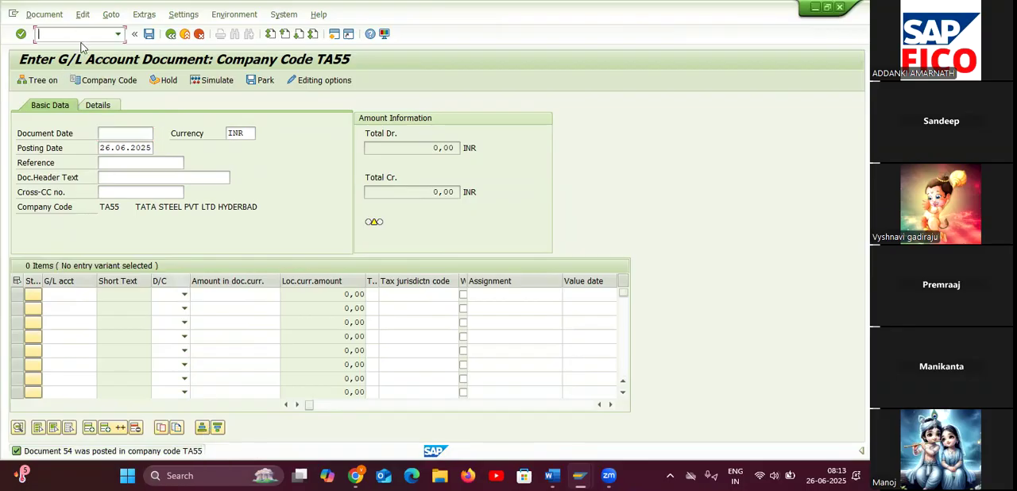
Open the G/L account line item display and list the open items of account 100503 (RENT PAYABLE) in company code TA55.
type("/NFBL")
key("Return")
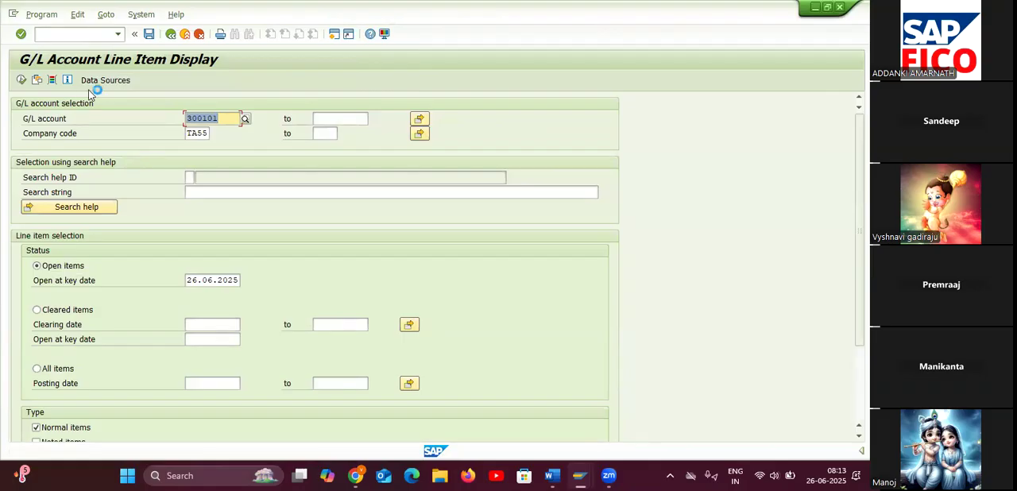
left_click(245, 118)
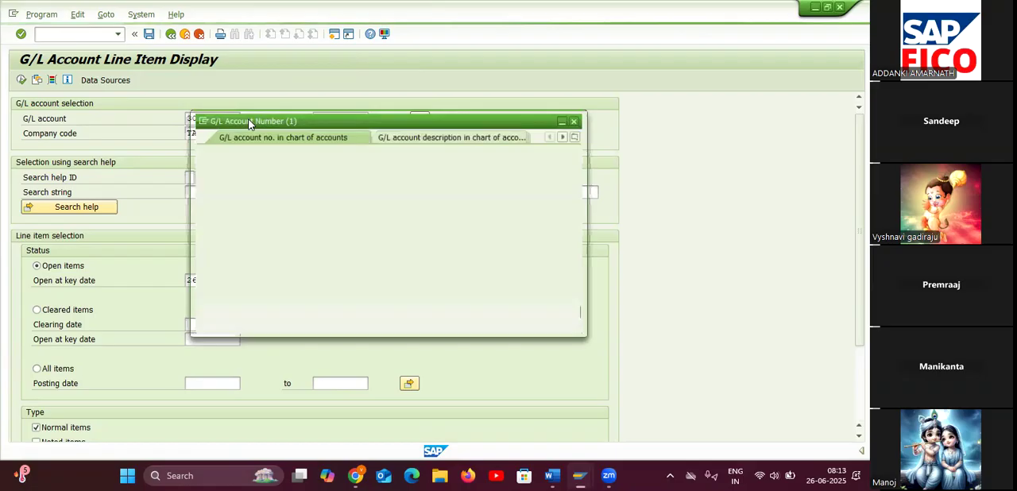
left_click(325, 181)
key("Return")
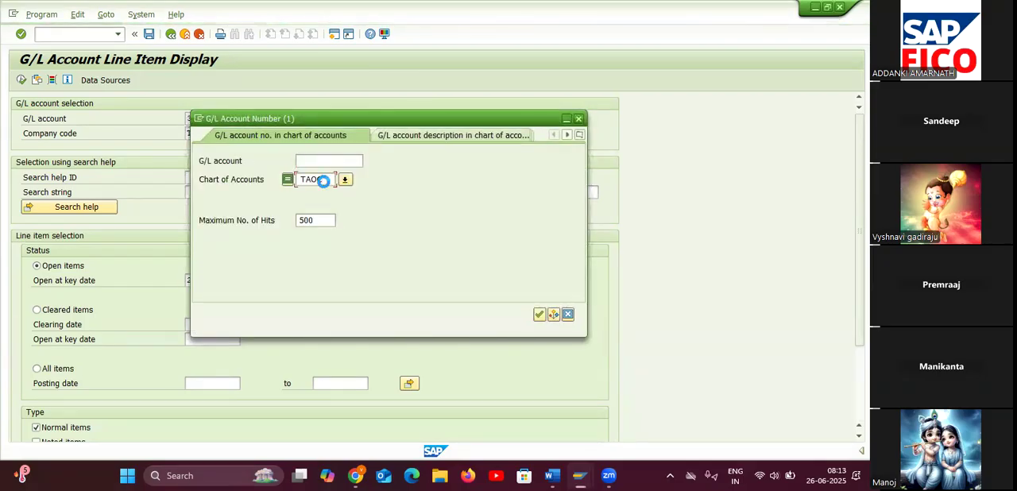
double_click(307, 120)
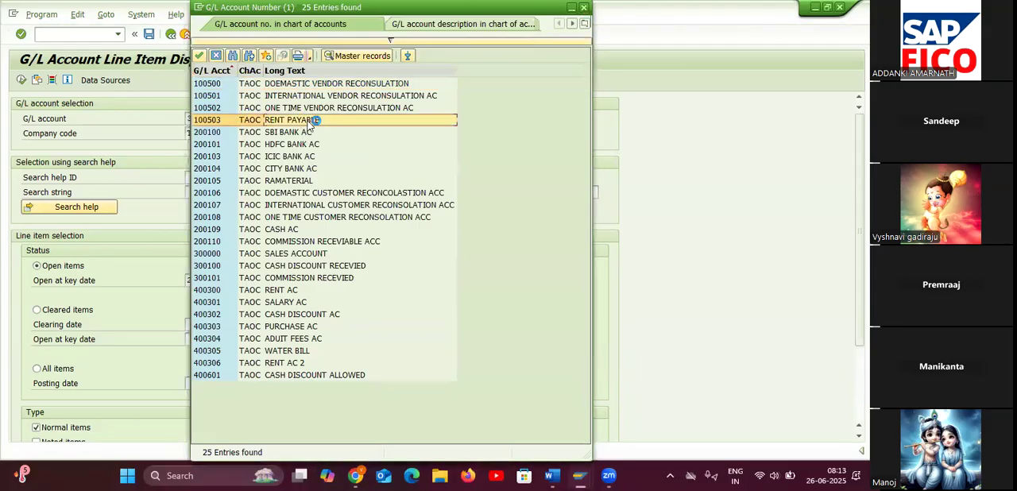
left_click(22, 80)
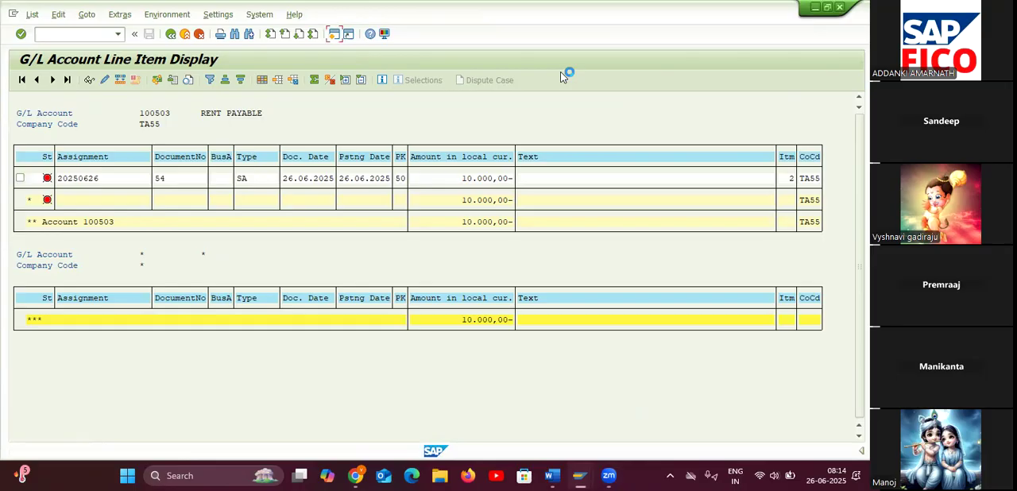
Open a new session and start transaction F-07 to post an outgoing payment.
left_click(334, 34)
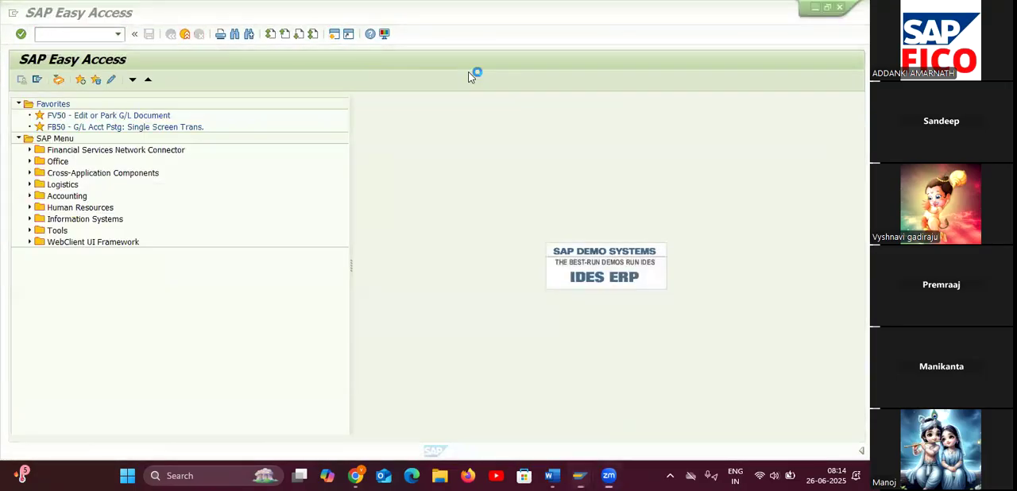
type("F")
type("3")
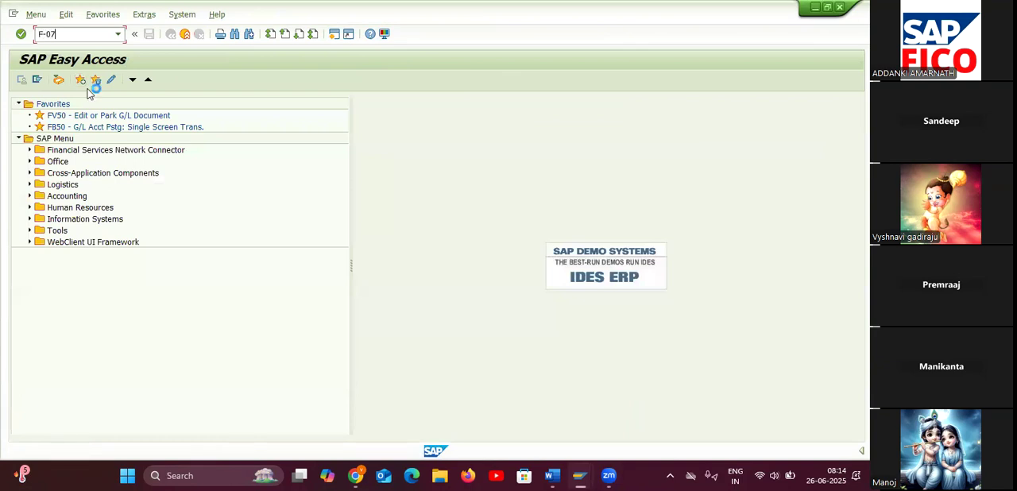
key("Return")
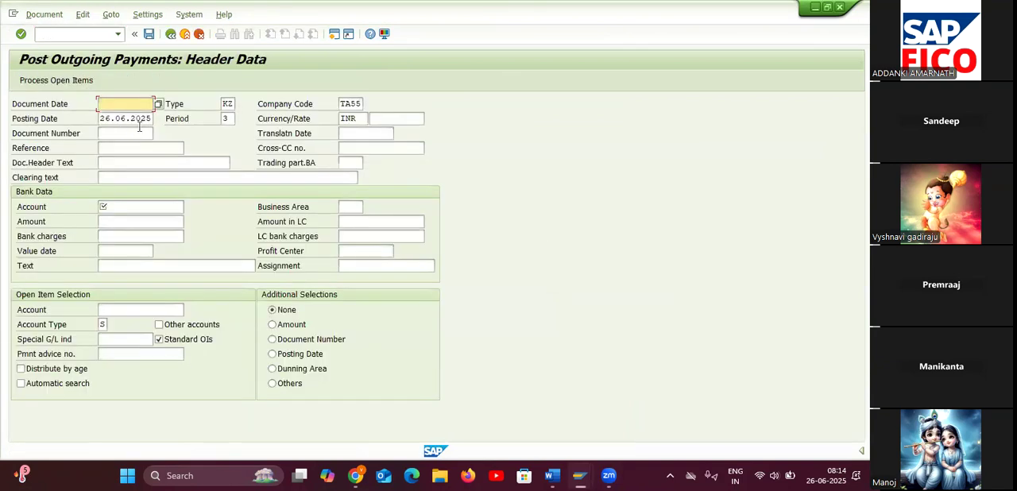
Set the payment header's document date to 26.06.2025 and its document type to SA.
left_click(159, 104)
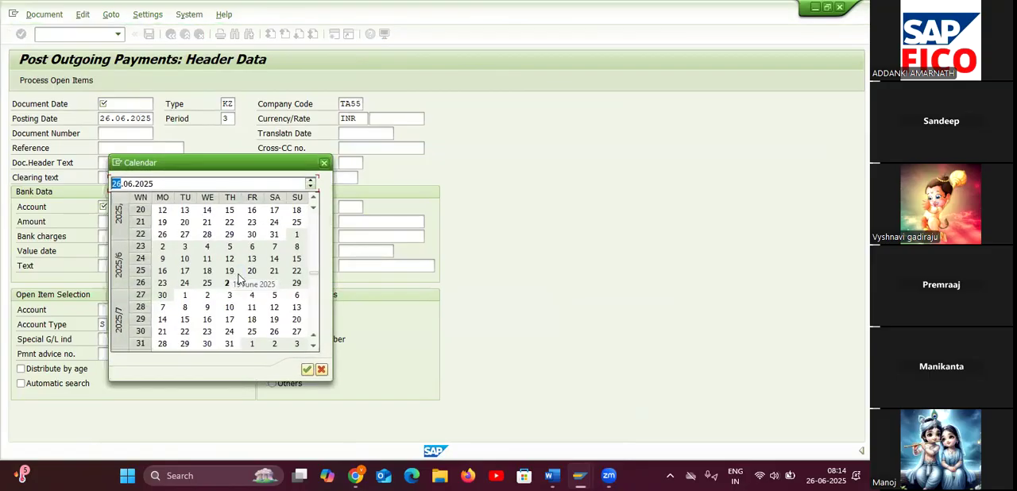
double_click(226, 278)
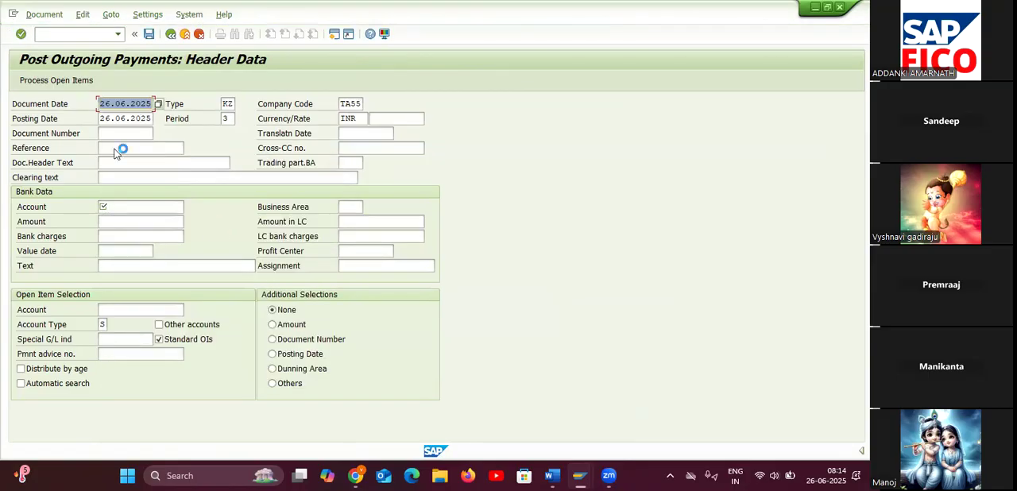
left_click(129, 178)
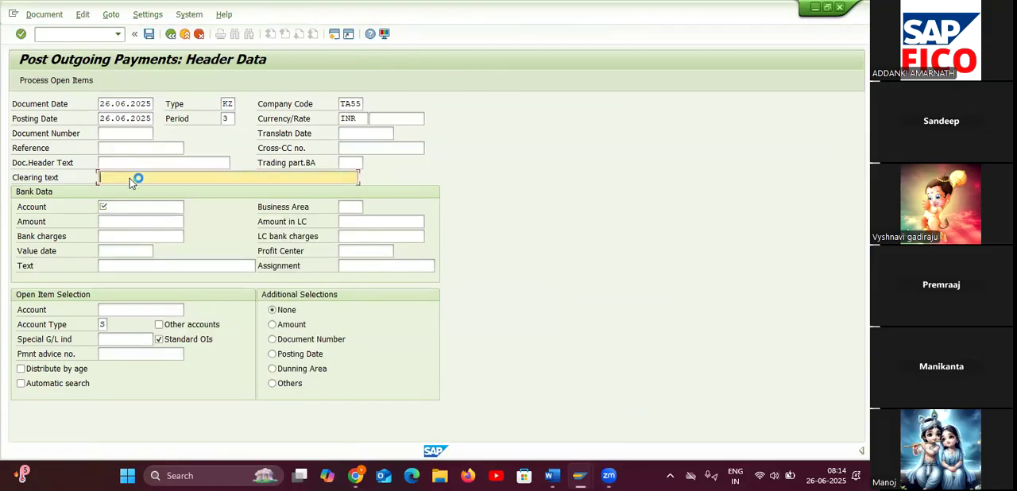
left_click(228, 104)
left_click(239, 105)
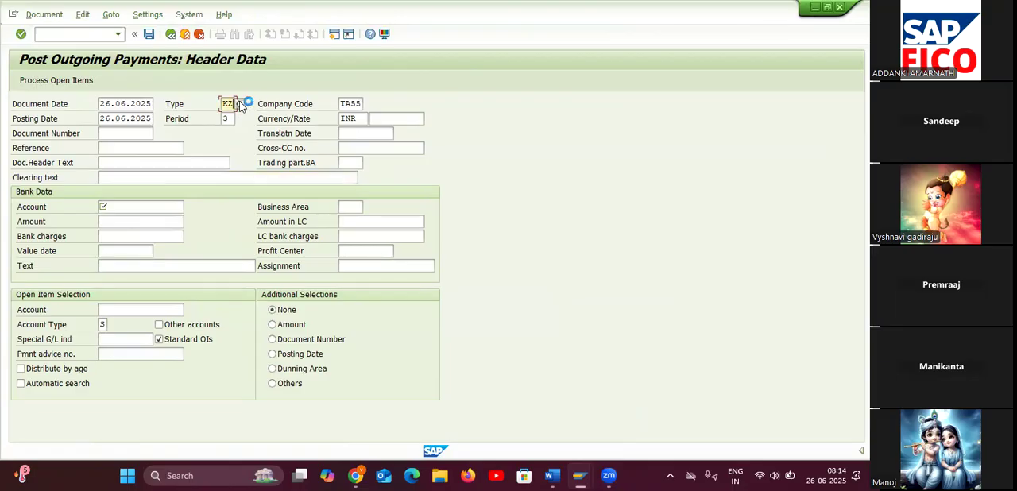
key("BackSpace")
key("BackSpace")
type("SA")
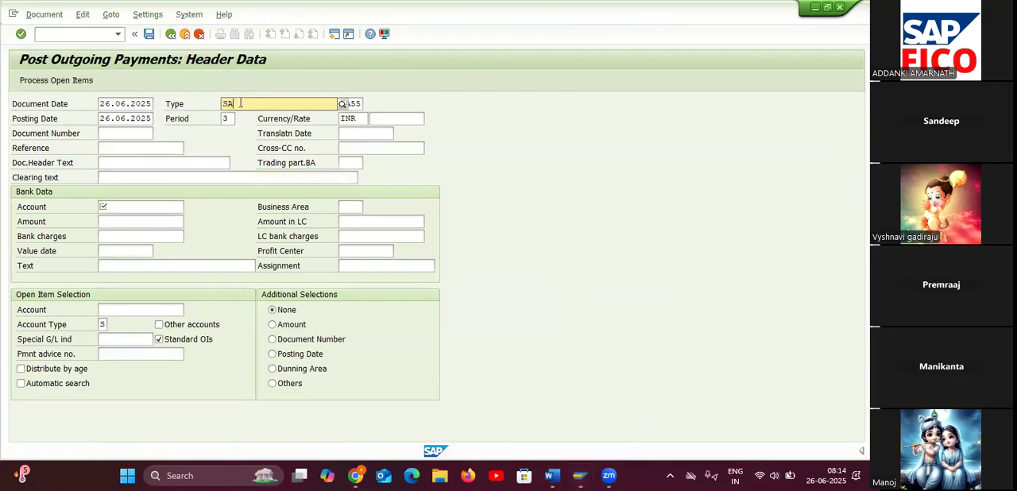
left_click(253, 134)
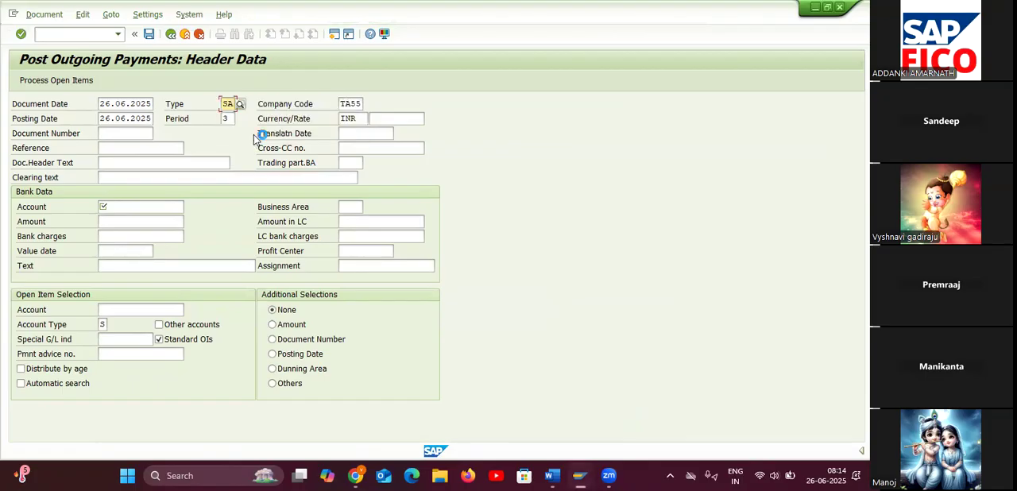
left_click(190, 178)
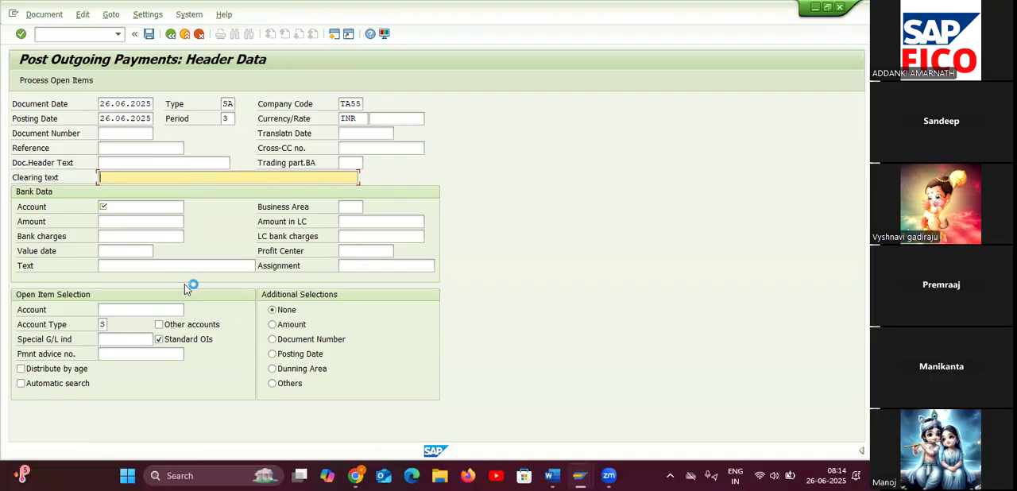
Choose G/L account 200109 (CASH AC) from chart of accounts TAOC as the bank data account and enter an amount of 10000.
left_click(176, 207)
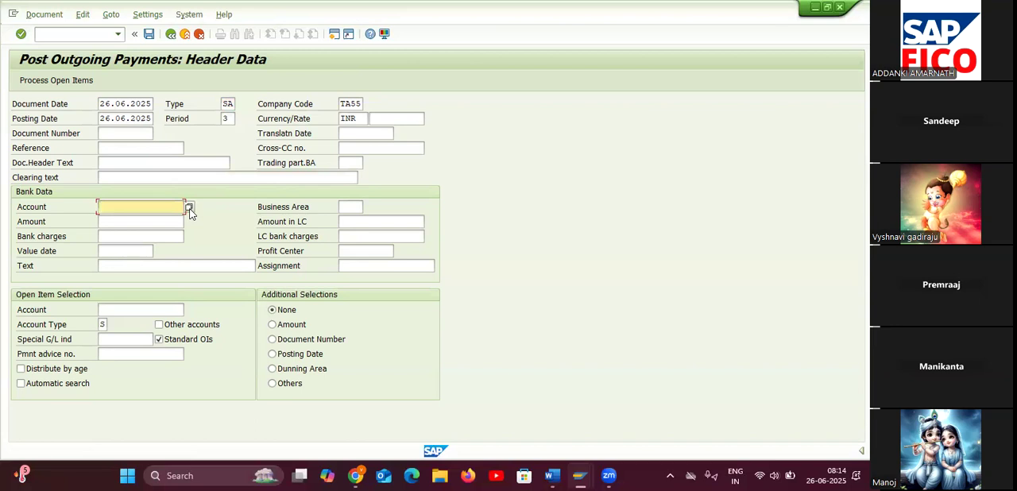
left_click(189, 208)
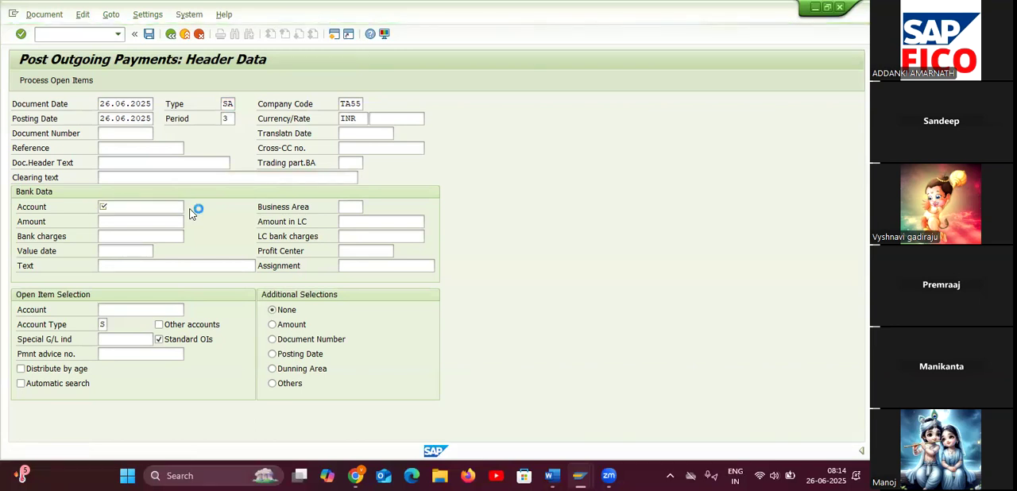
left_click(152, 85)
key("Return")
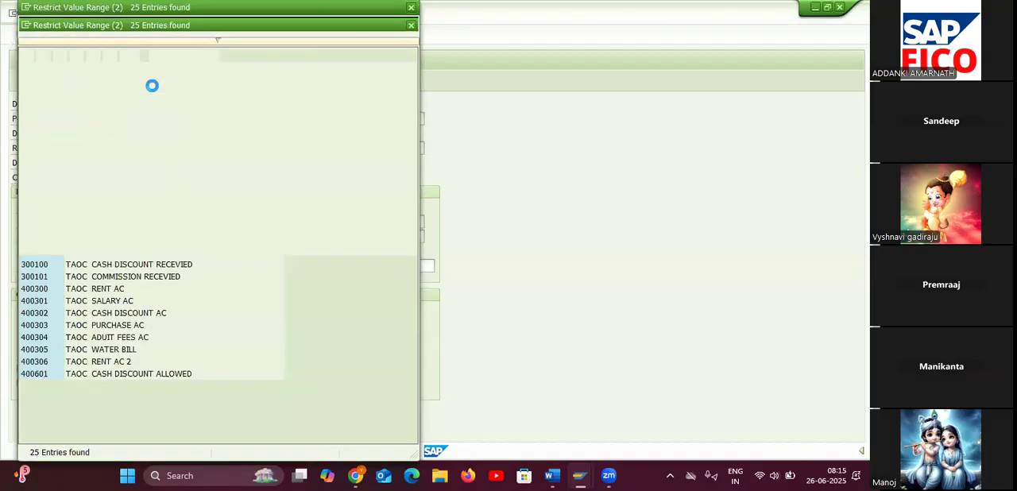
double_click(129, 229)
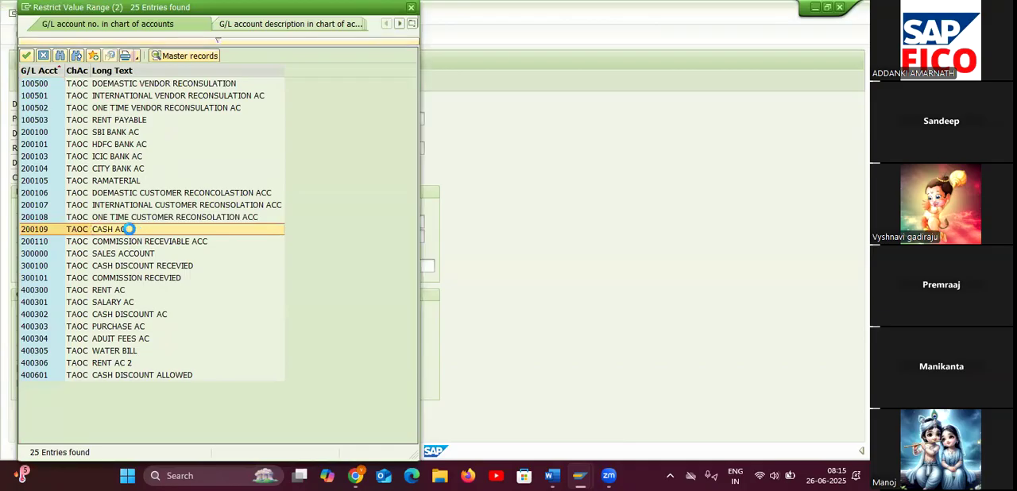
left_click(157, 222)
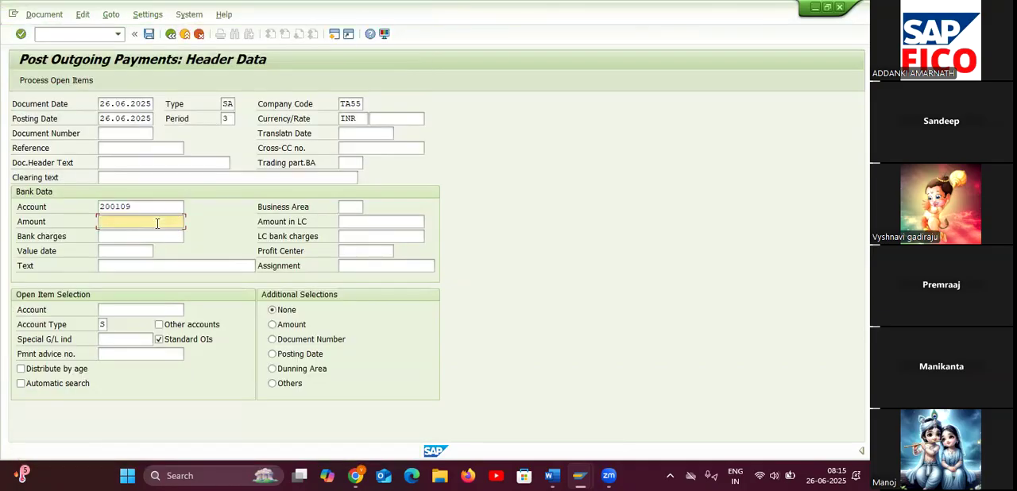
type("10000")
Select G/L account 100503 (RENT PAYABLE) for the open item selection and simulate the outgoing payment.
left_click(135, 307)
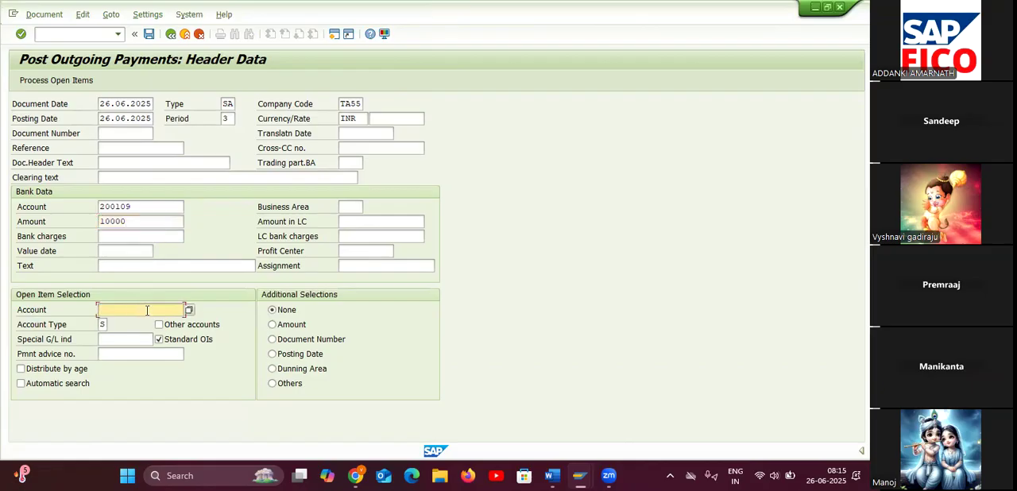
left_click(190, 309)
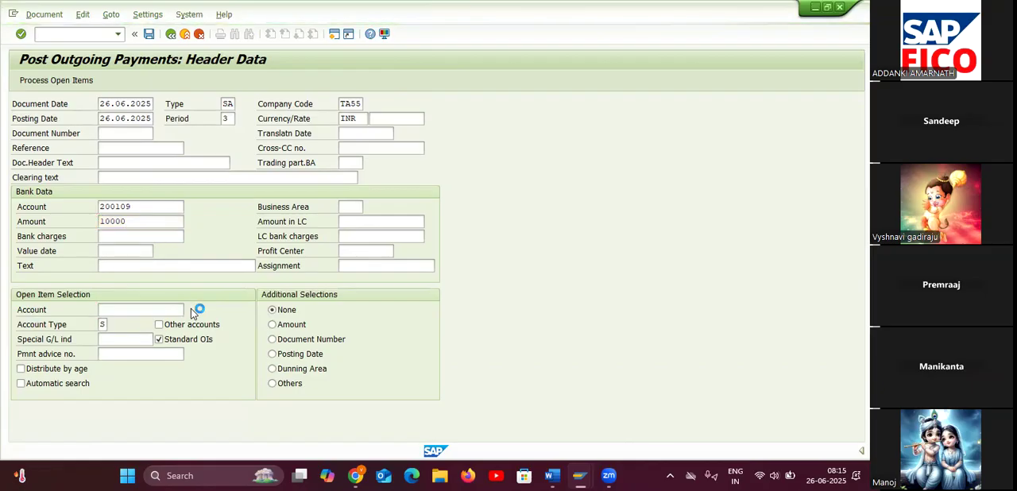
left_click(144, 86)
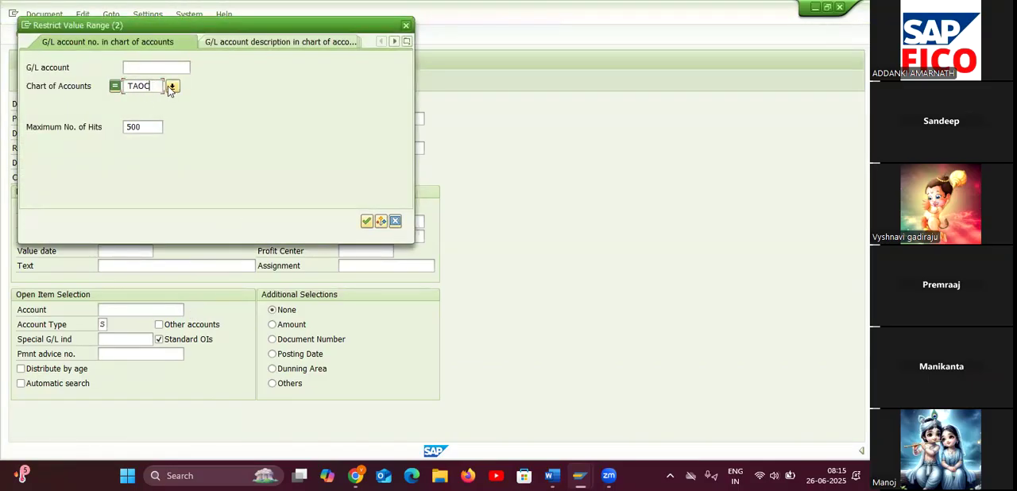
key("Return")
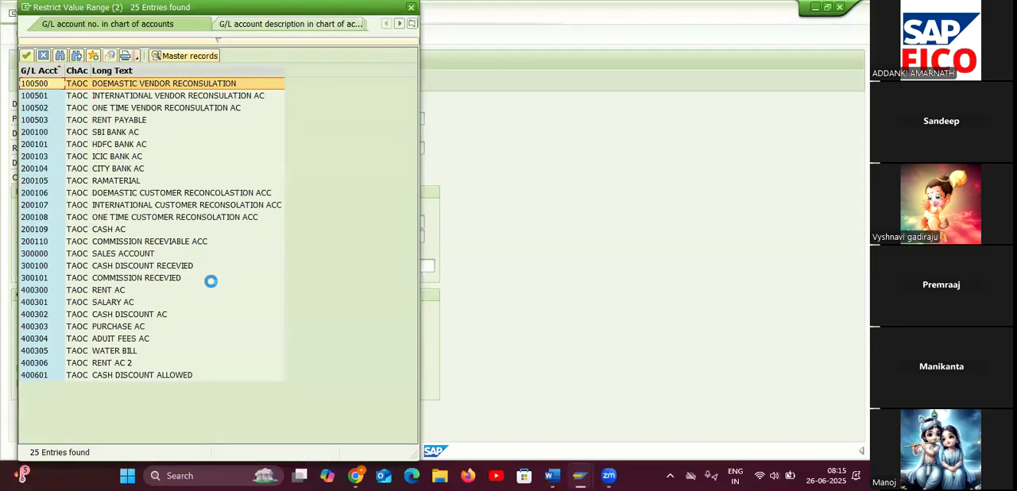
double_click(123, 119)
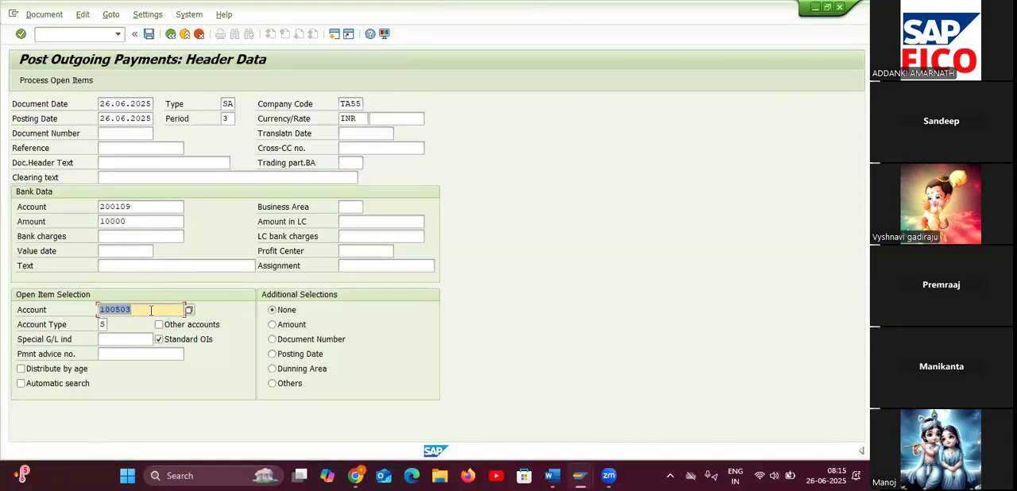
left_click(44, 14)
left_click(53, 71)
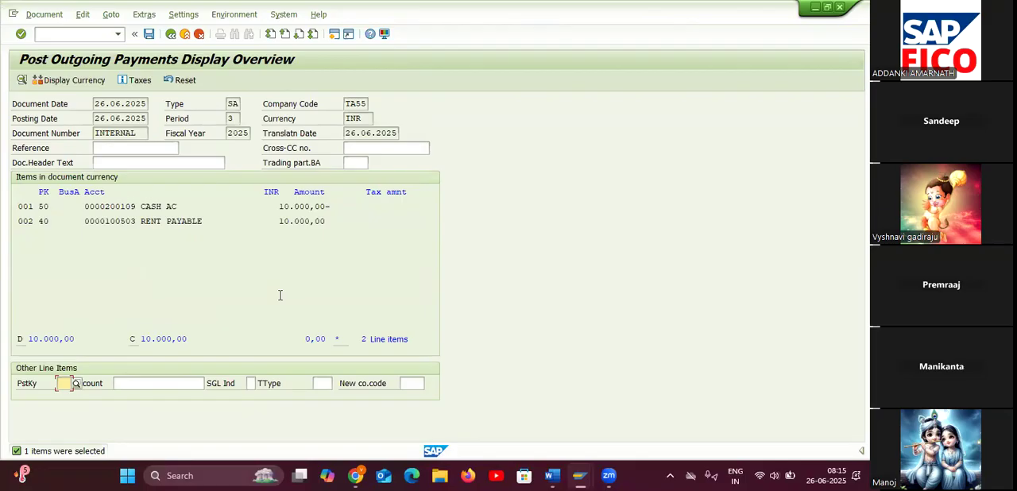
Discard the simulated payment document and start a new outgoing payment posting.
left_click(64, 38)
type("/N")
key("Return")
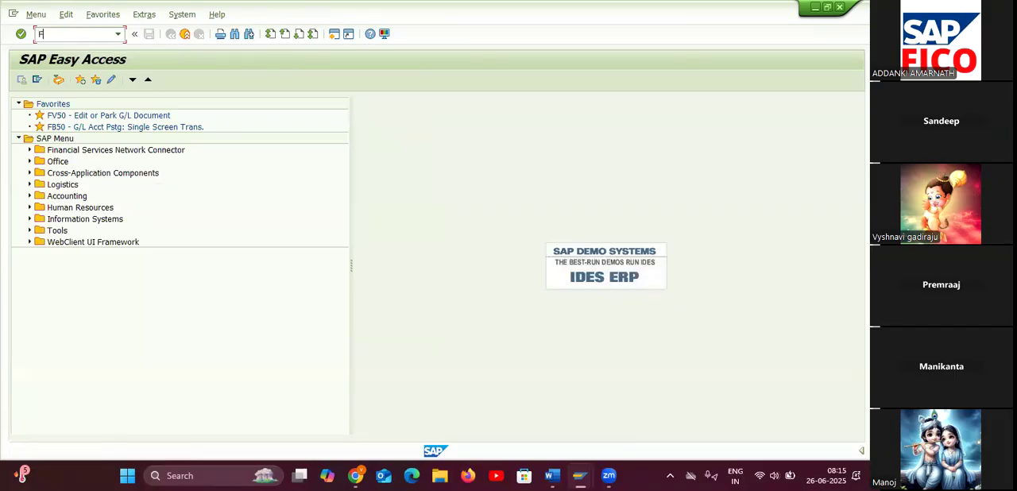
type("F-053")
key("Return")
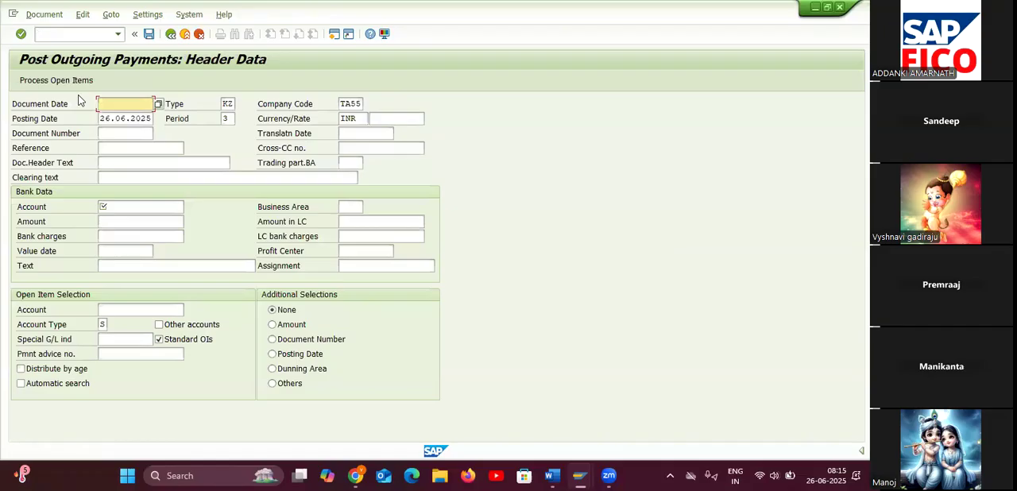
Set the document date to 26.06.2025 and choose G/L account 200109 (CASH AC) from chart of accounts TAOC as the bank data account.
left_click(159, 105)
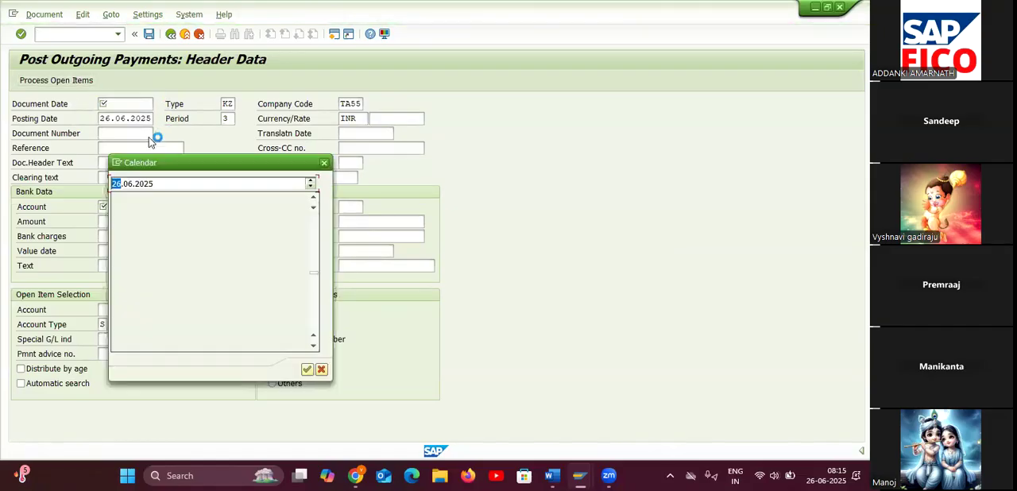
double_click(229, 283)
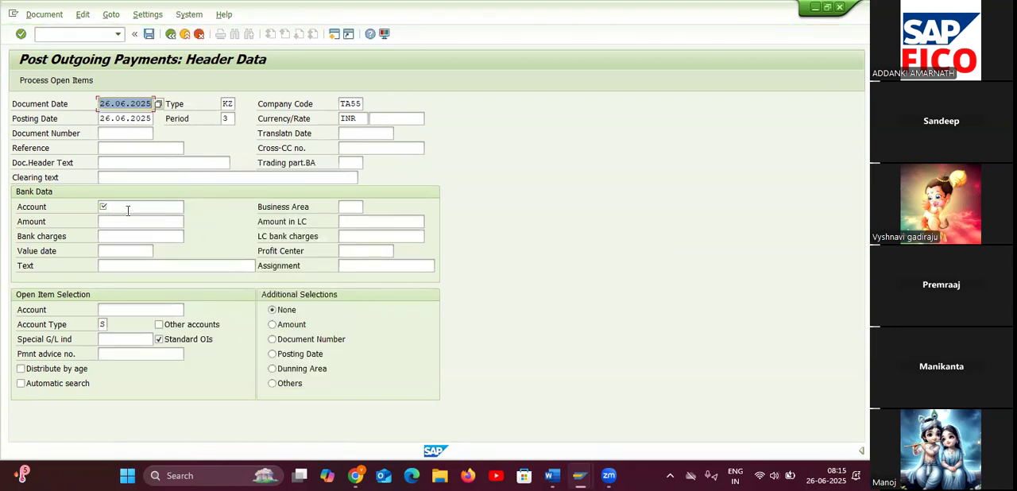
left_click(181, 208)
left_click(187, 209)
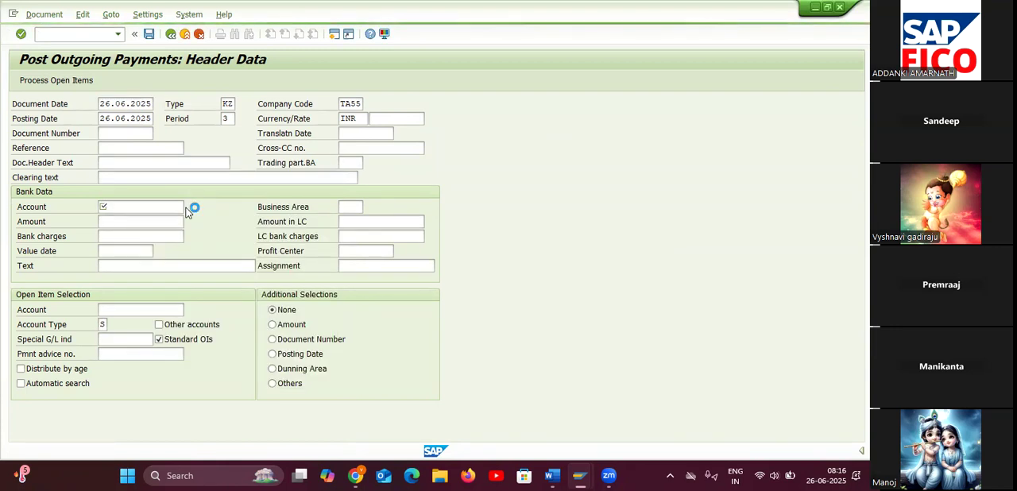
left_click(152, 86)
key("Return")
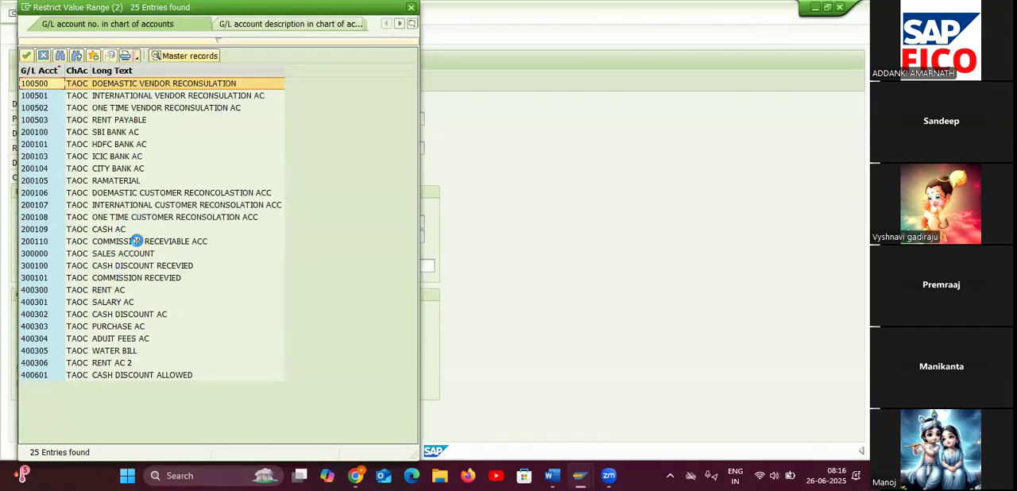
left_click(111, 229)
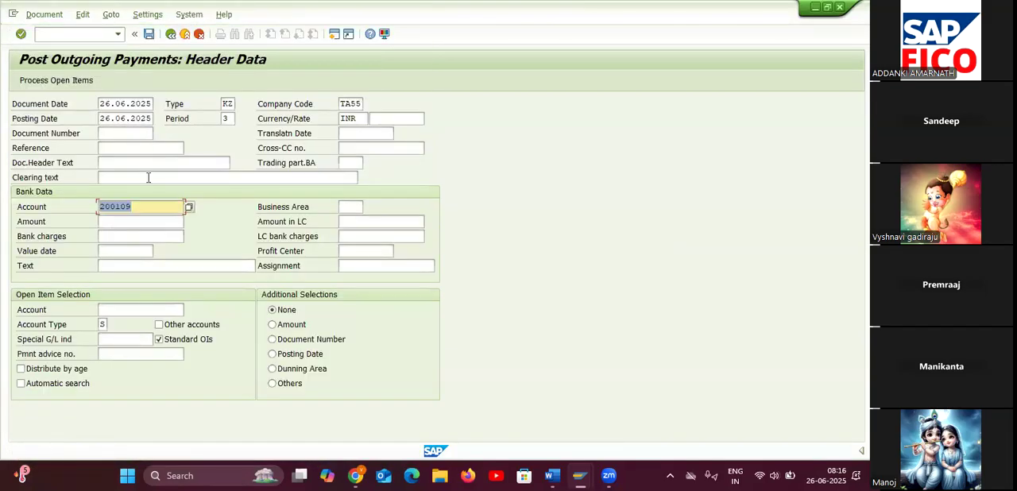
Change the outgoing payment's document type to SA.
left_click(166, 179)
double_click(229, 104)
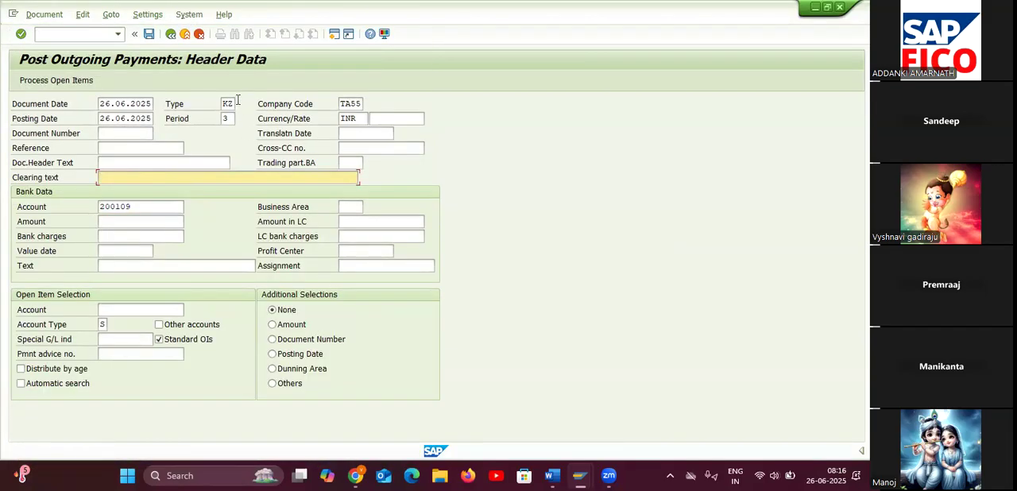
key("BackSpace")
type("SA")
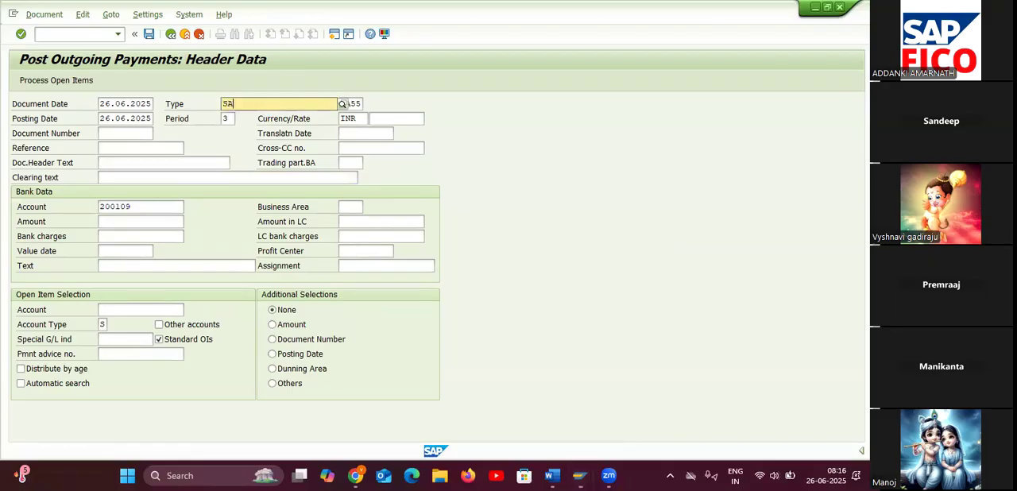
Set the bank data amount to 10000 and choose G/L account 100503 (RENT PAYABLE) from chart of accounts TAOC for the open item selection.
left_click(249, 133)
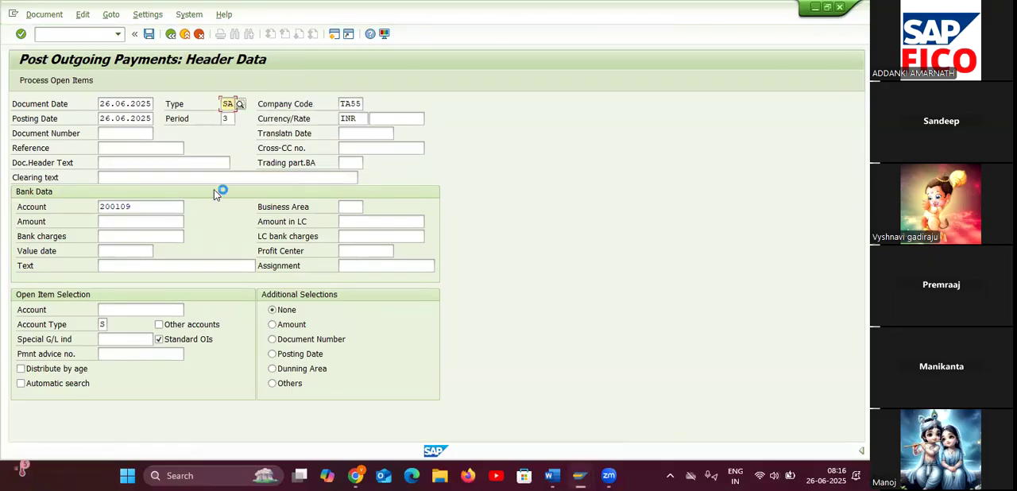
left_click(151, 222)
type("10000")
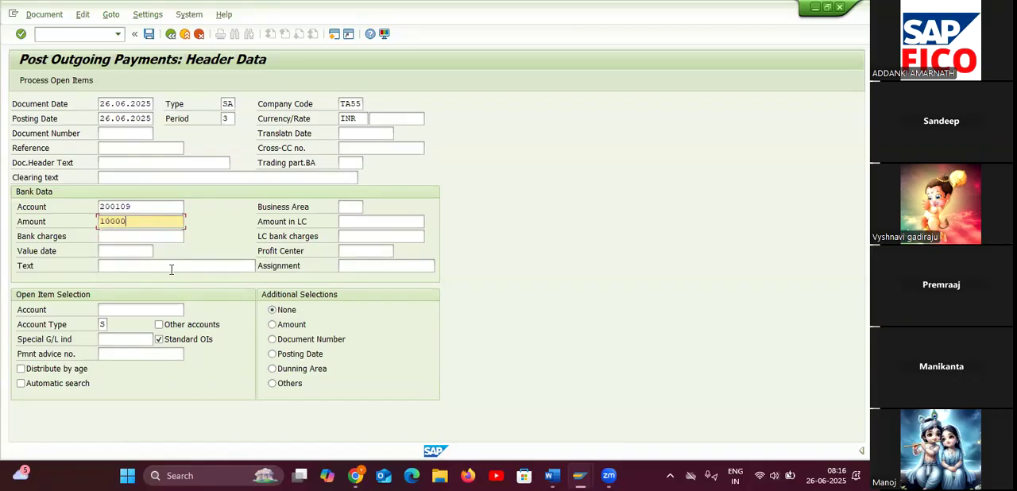
left_click(124, 313)
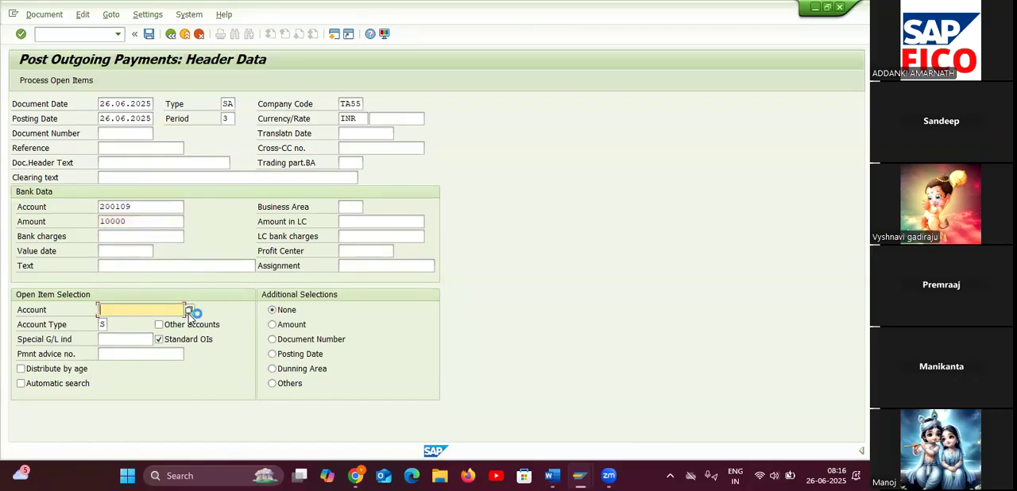
key("Return")
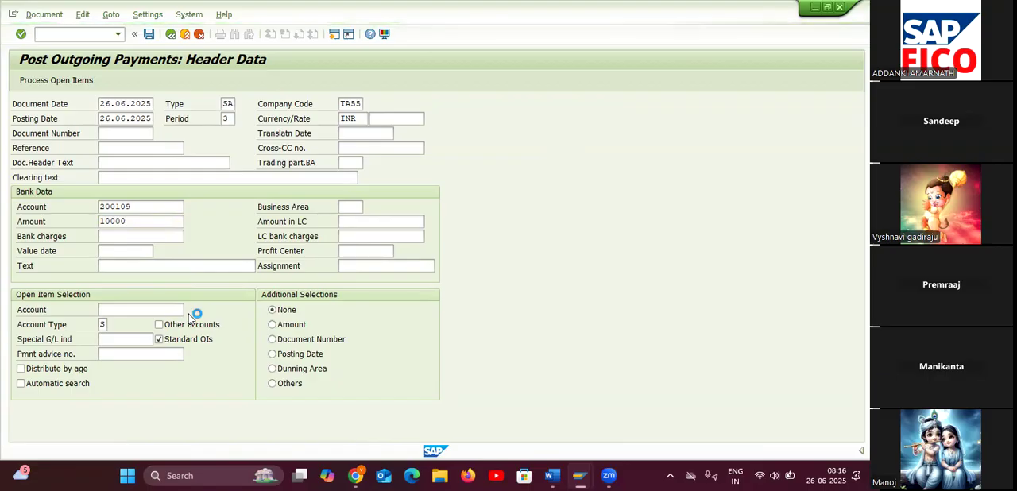
left_click(153, 86)
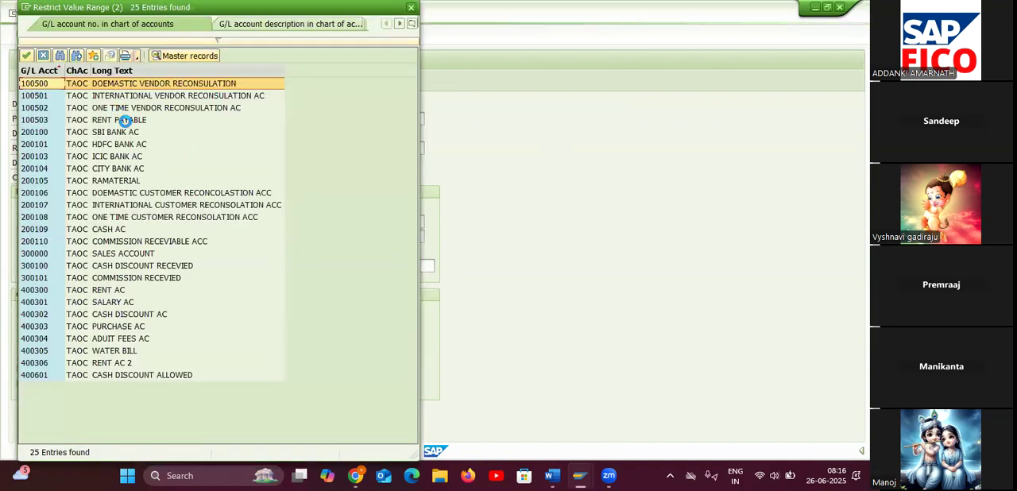
double_click(132, 120)
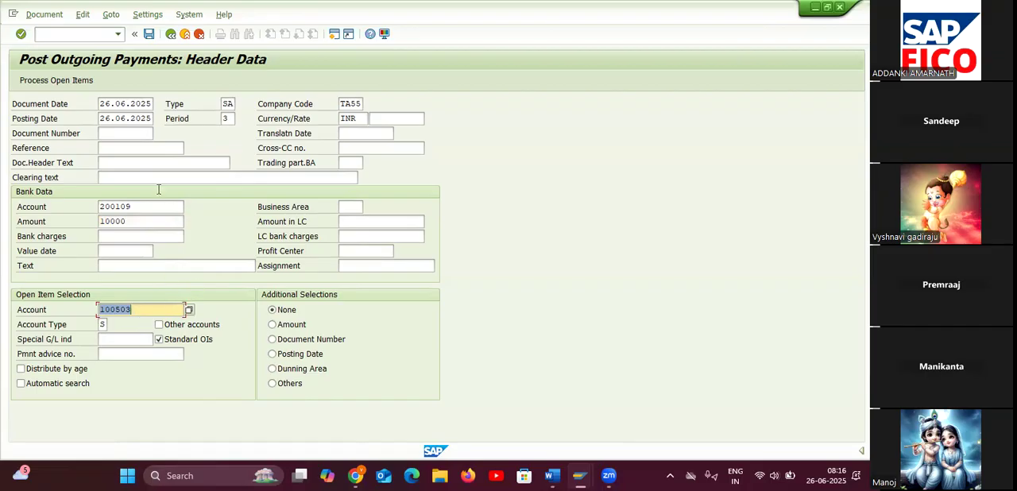
Process the RENT PAYABLE open item, then simulate and post the outgoing payment document.
left_click(64, 80)
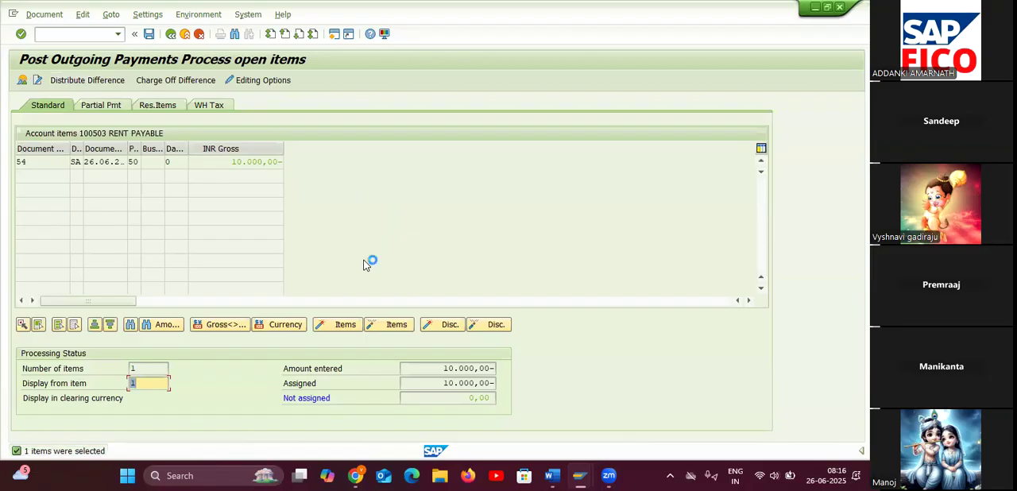
left_click(39, 15)
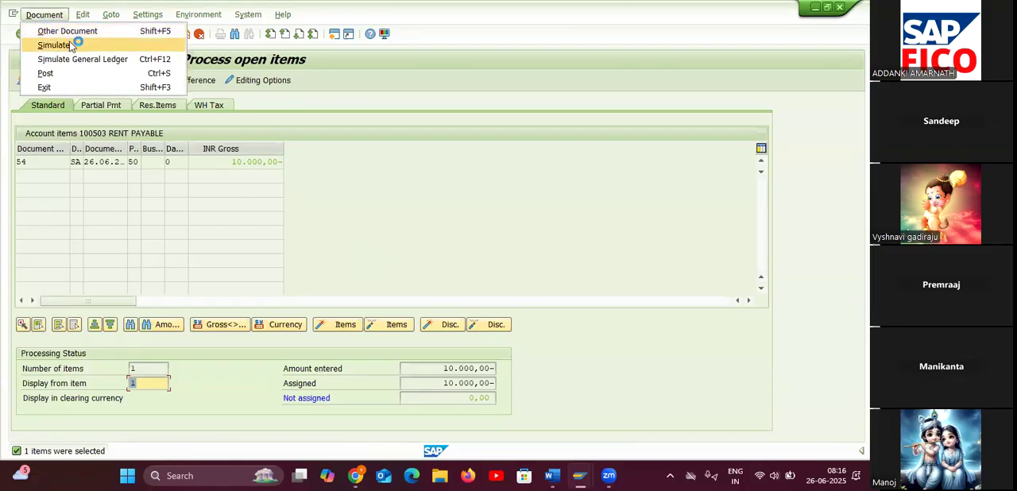
left_click(72, 46)
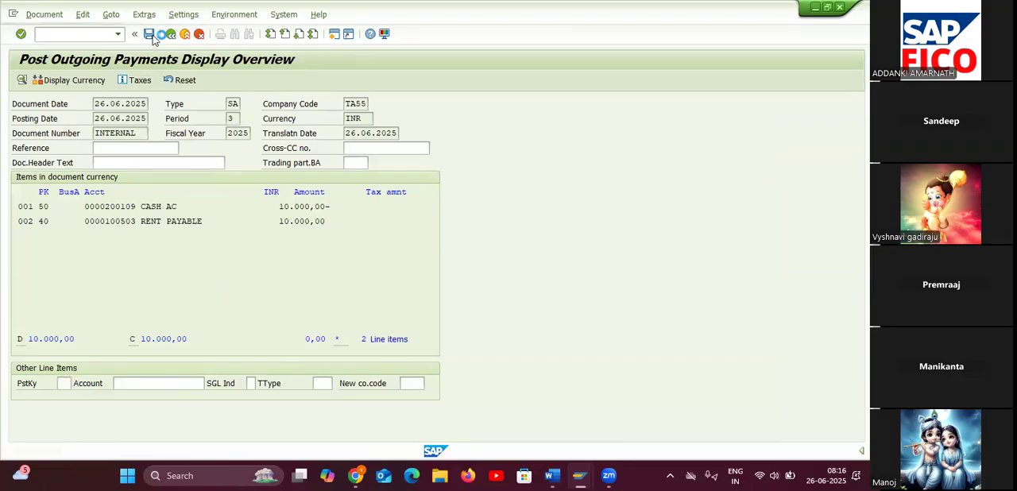
left_click(150, 35)
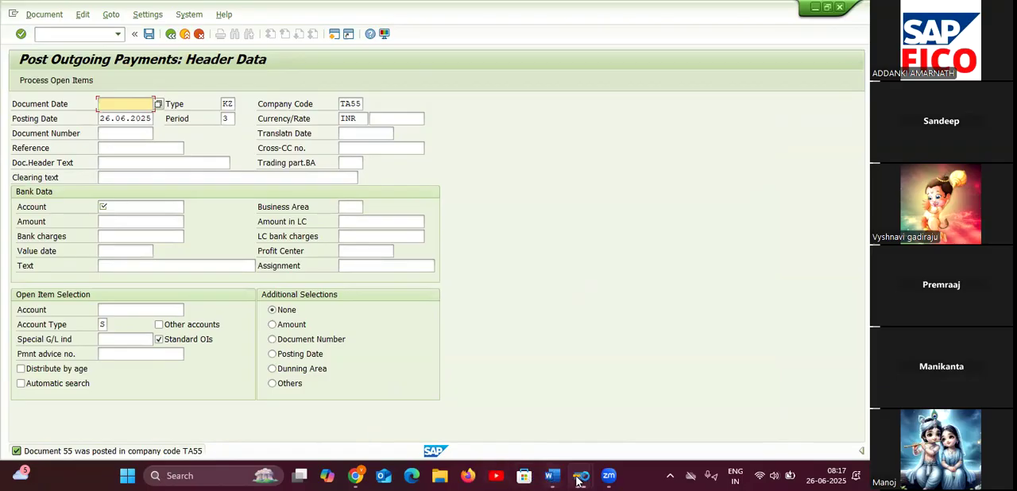
Switch to the G/L account line item display session and refresh the open item list for account 100503.
mouse_move(585, 455)
left_click(574, 415)
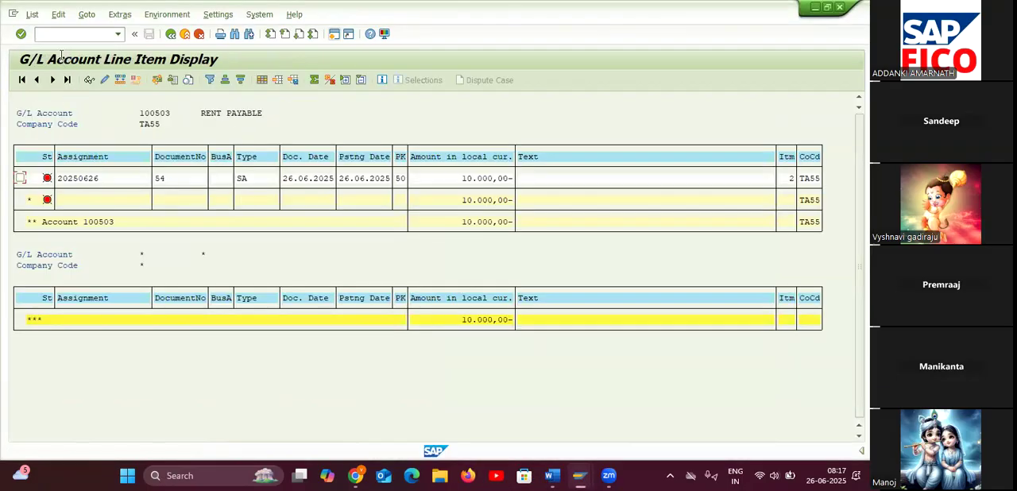
left_click(32, 14)
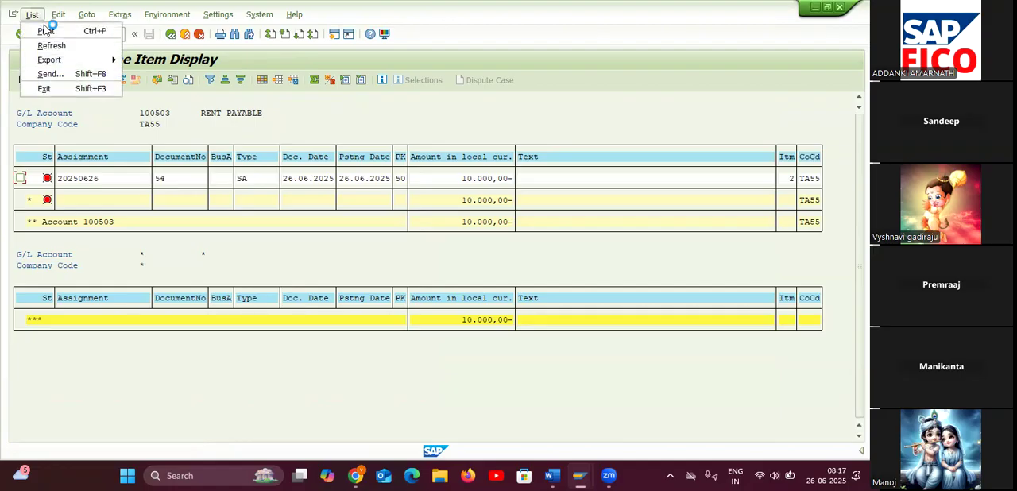
left_click(50, 46)
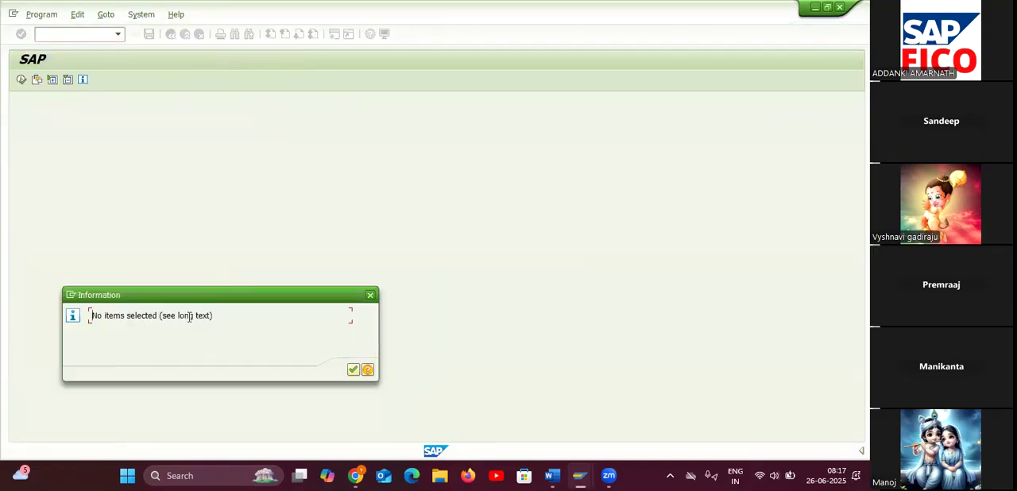
left_click(358, 371)
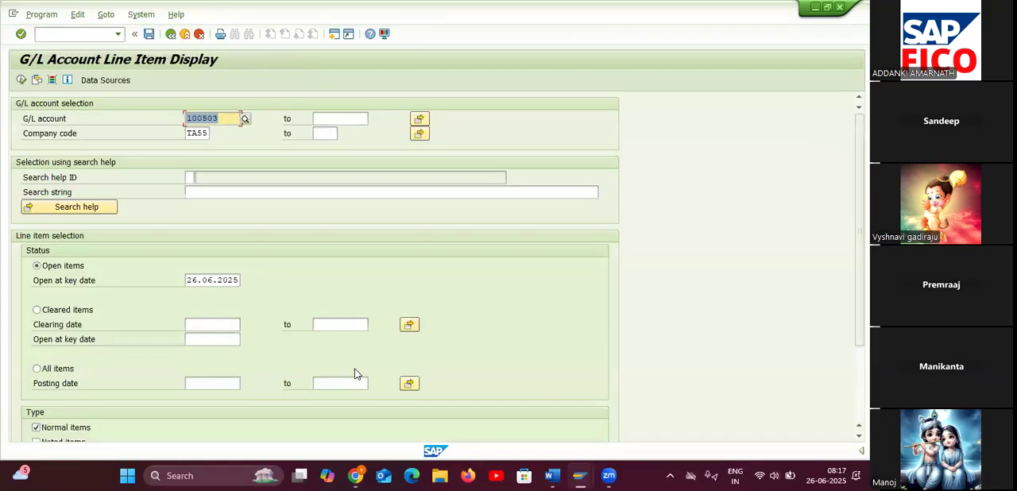
Run the line item display for G/L account 100503 in company code TA55 with the status Cleared items.
left_click(36, 311)
left_click(20, 80)
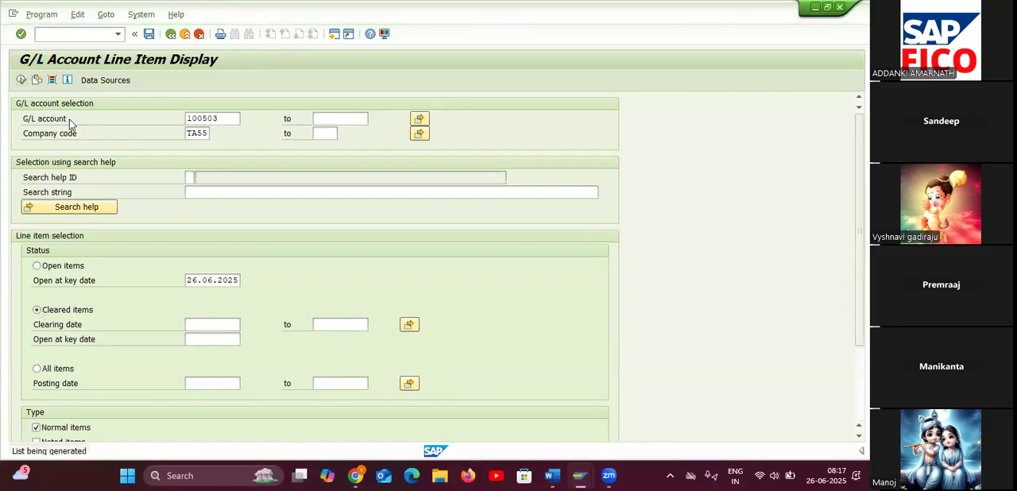
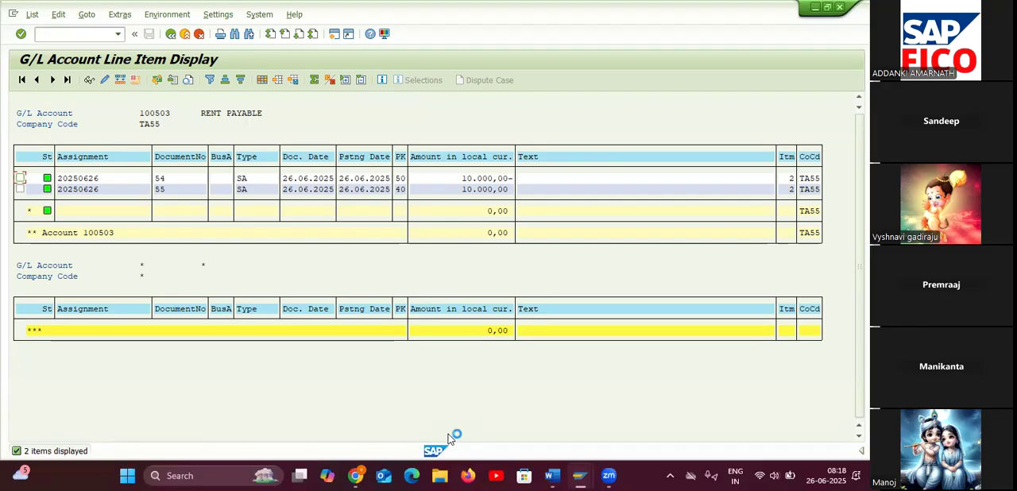
Switch to the Word notes and set the Rent A/c DR and To Rent Payable A/c lines to black font.
mouse_move(552, 473)
left_click(620, 413)
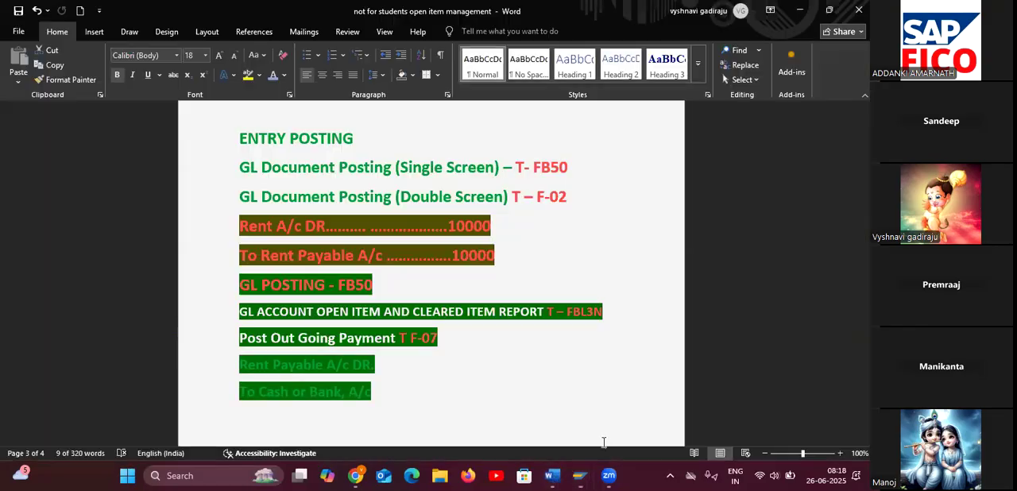
left_click(482, 403)
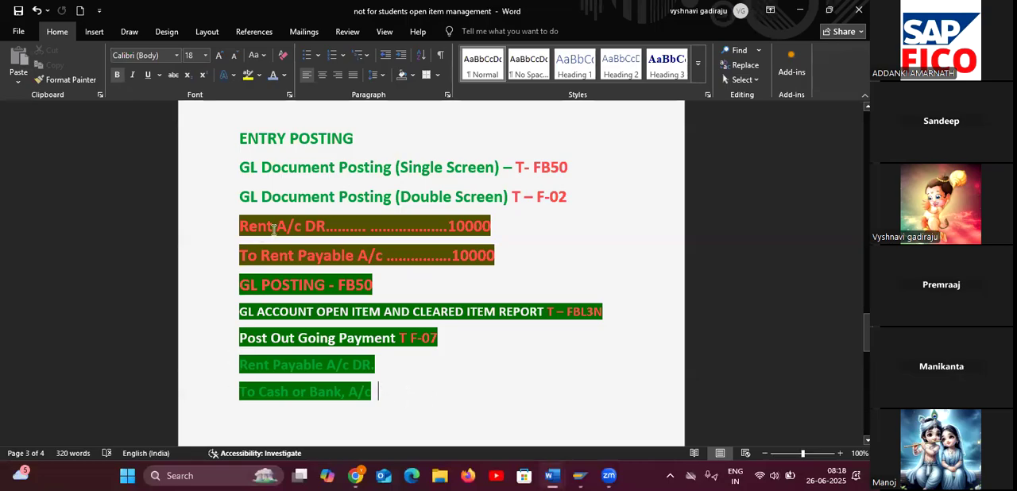
left_click_drag(240, 216, 390, 283)
left_click(390, 283)
left_click_drag(236, 218, 496, 258)
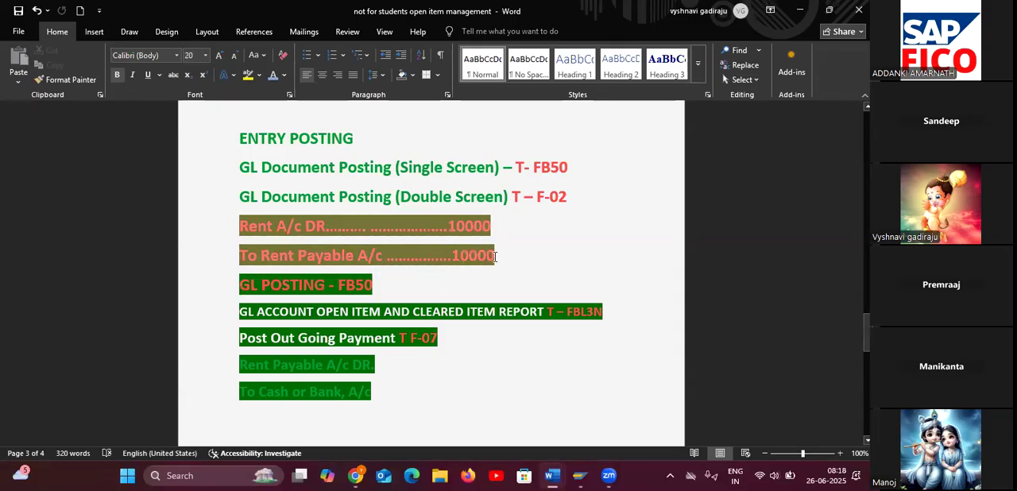
left_click(284, 76)
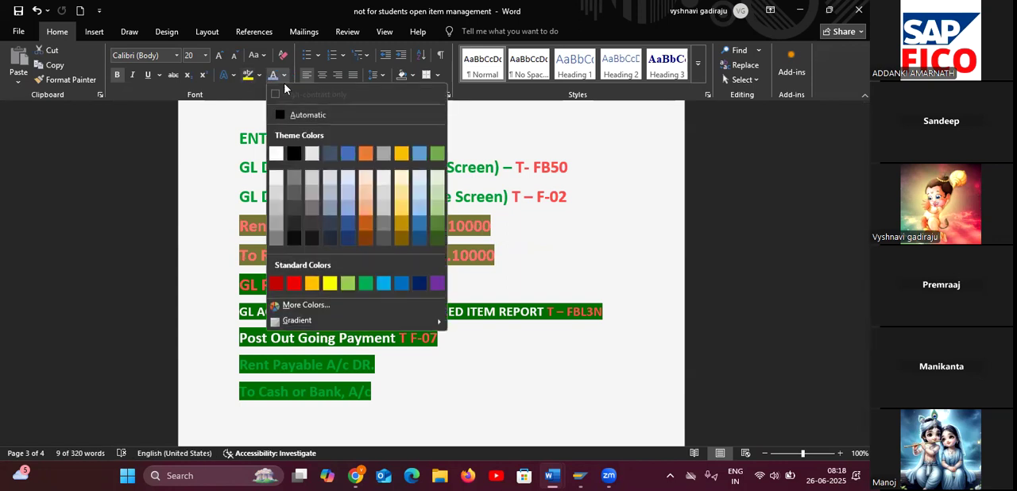
left_click(294, 153)
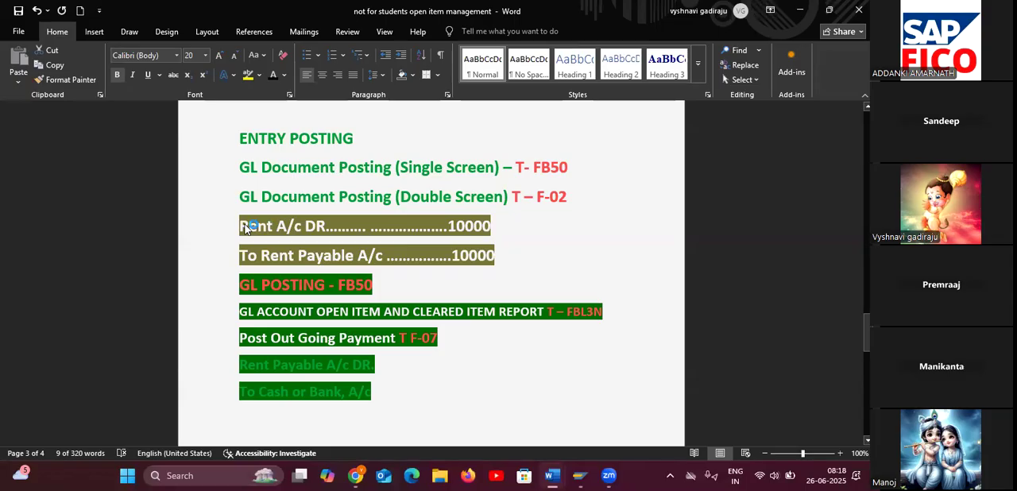
left_click(466, 405)
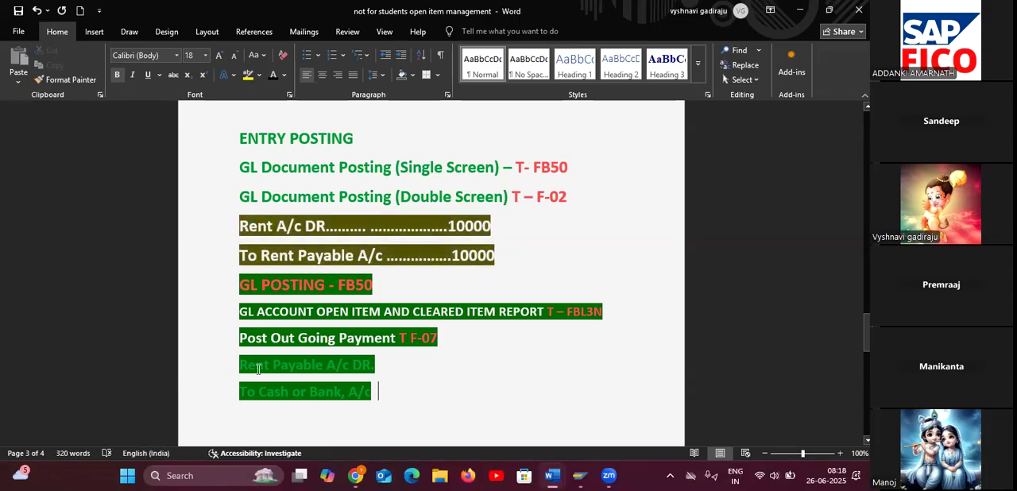
Give the Rent Payable A/c DR. and To Cash or Bank, A/c lines a black font and yellow highlight.
left_click_drag(240, 364, 384, 395)
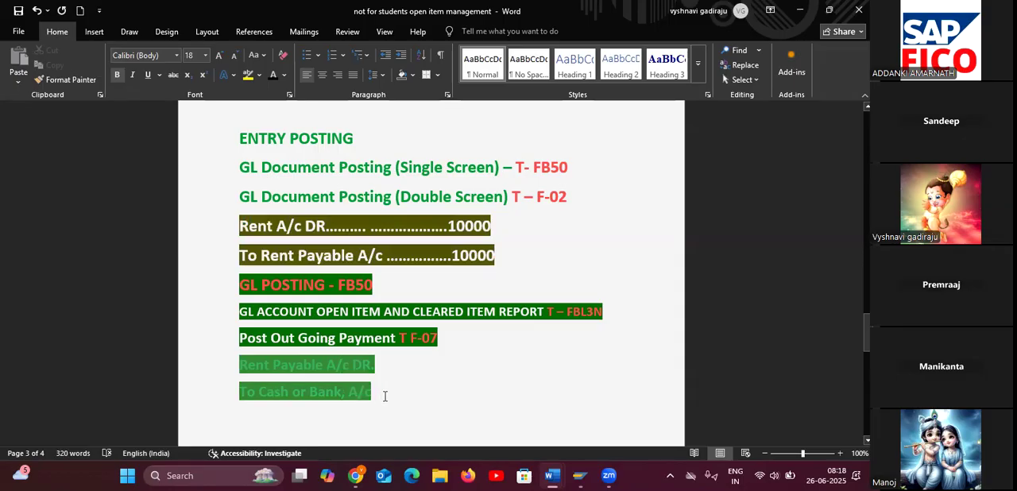
left_click(275, 76)
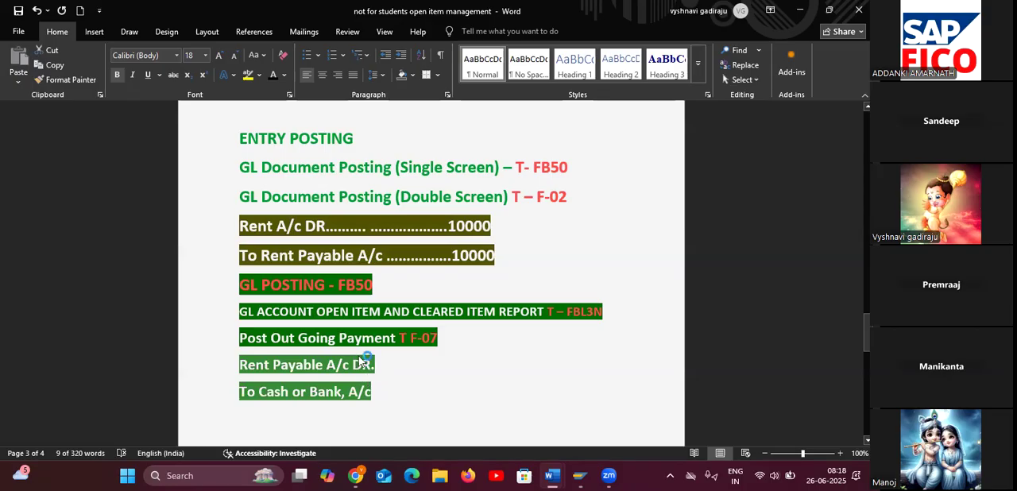
left_click(283, 74)
left_click(296, 153)
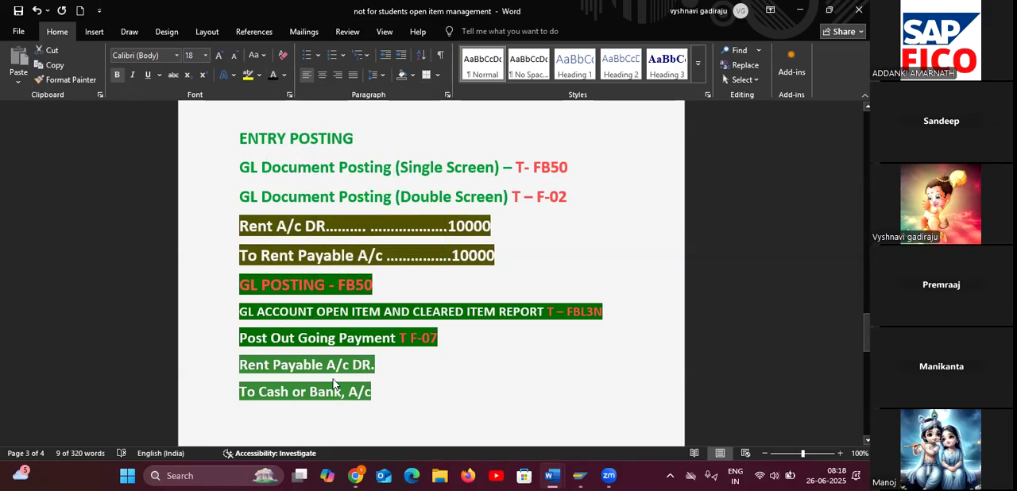
left_click(248, 74)
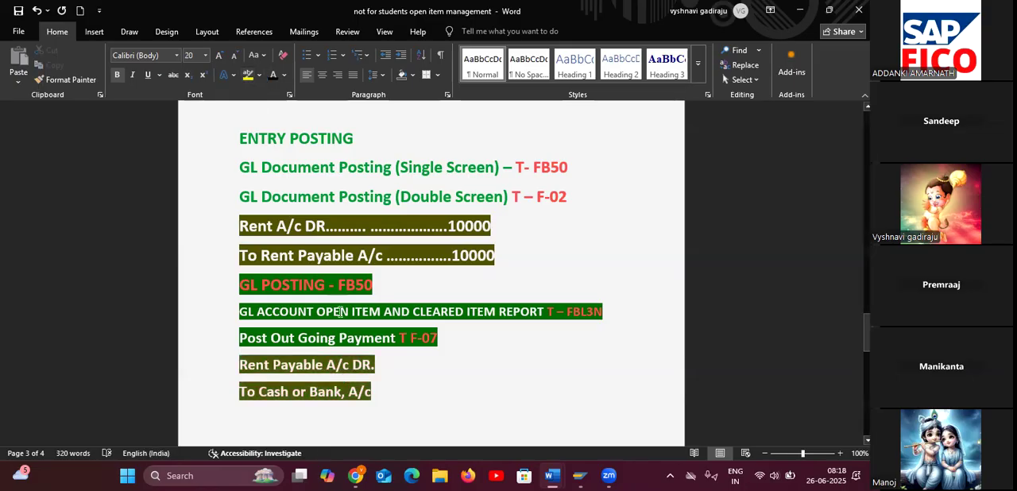
left_click(403, 370)
left_click(421, 398)
Switch to SAP and view the G/L account line item display and the Post Outgoing Payments session.
scroll(411, 398, "down", 1)
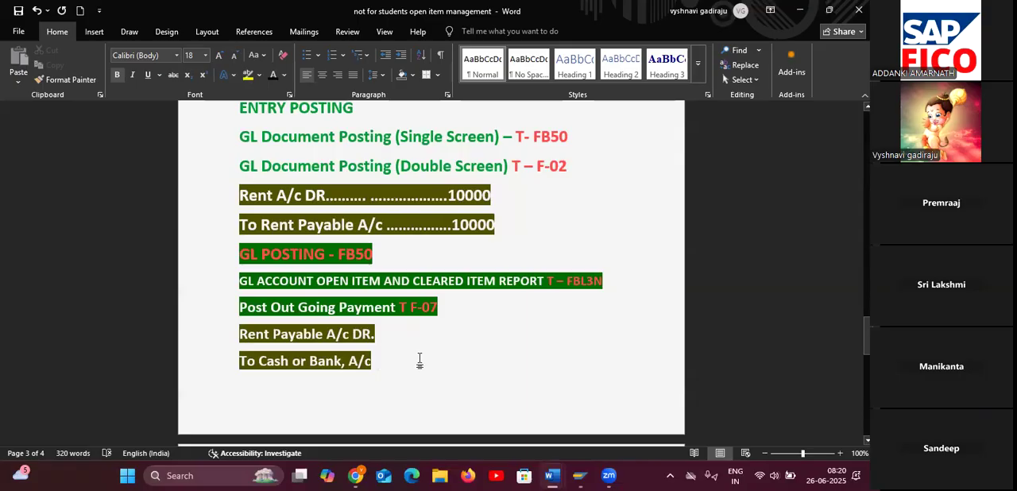
mouse_move(580, 475)
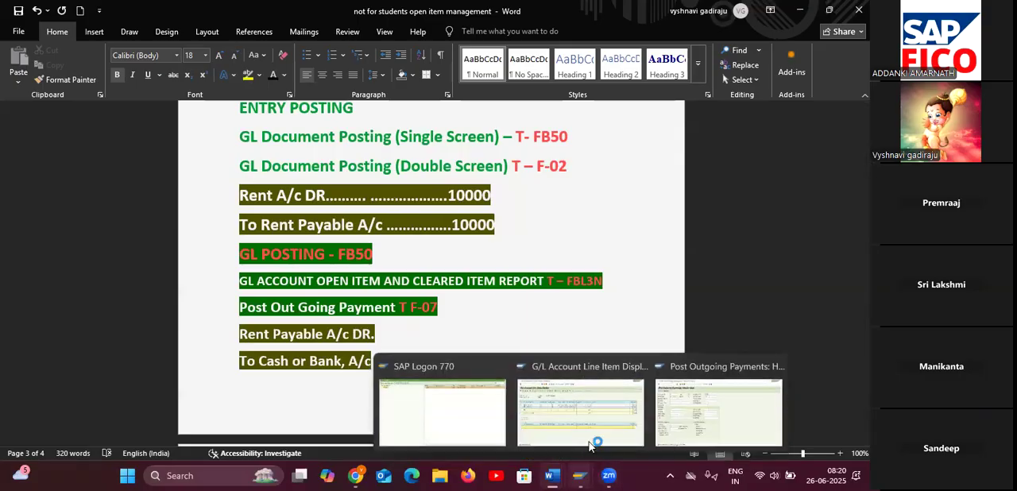
left_click(589, 443)
left_click(86, 36)
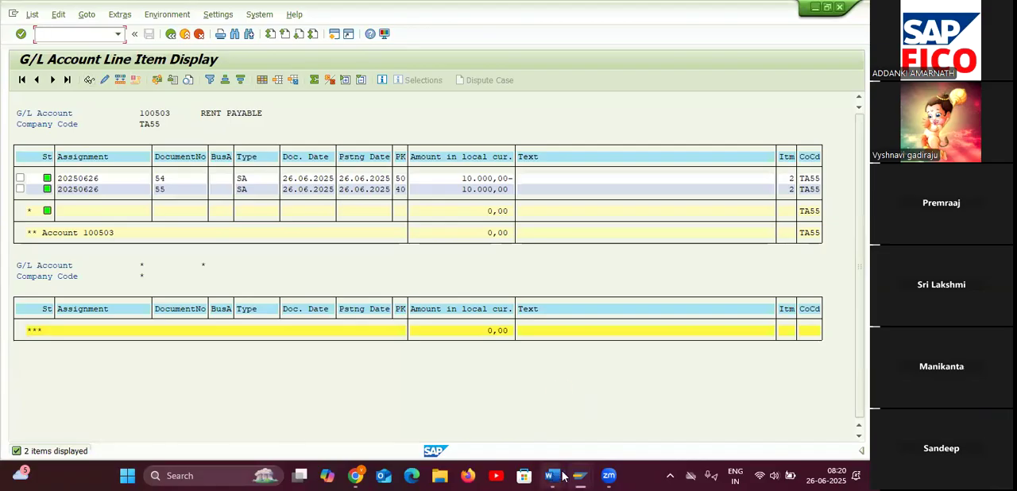
mouse_move(580, 476)
left_click(675, 416)
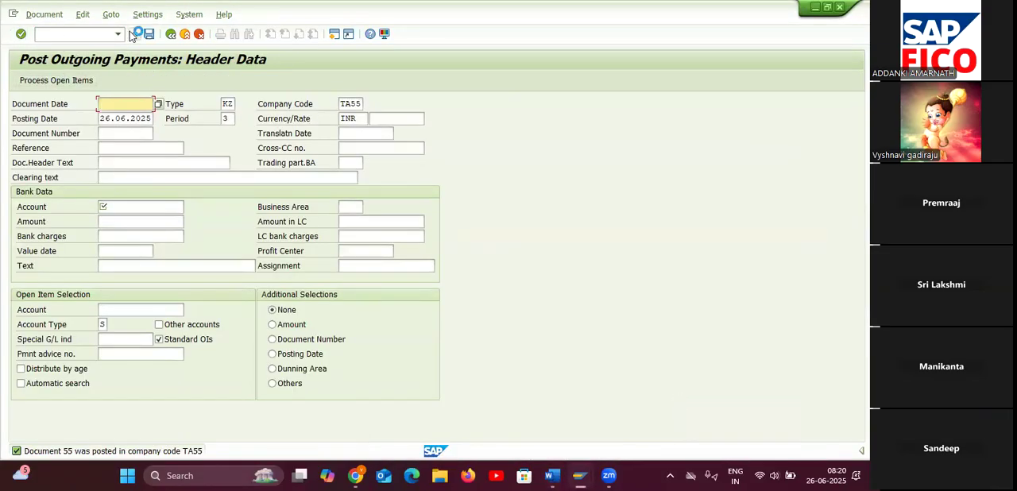
Return to the Word notes and set the INVOICE POSTING and INCOMMING PAYMENT headings to black font.
mouse_move(556, 479)
left_click(591, 397)
scroll(487, 318, "down", 8)
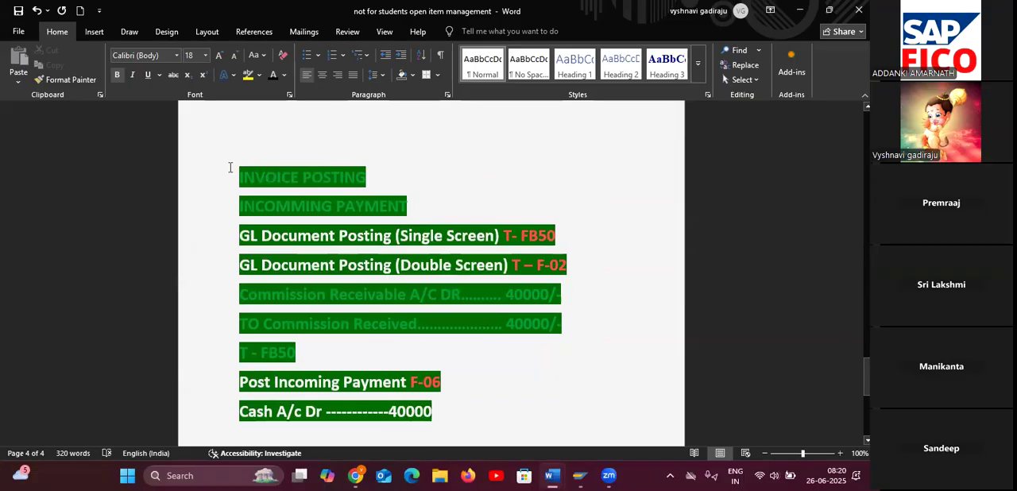
left_click_drag(243, 173, 379, 205)
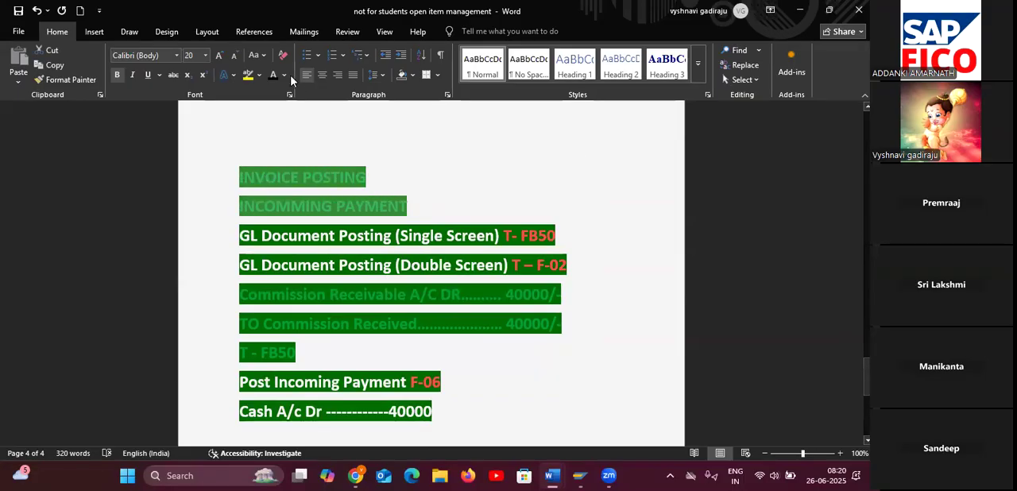
left_click(274, 74)
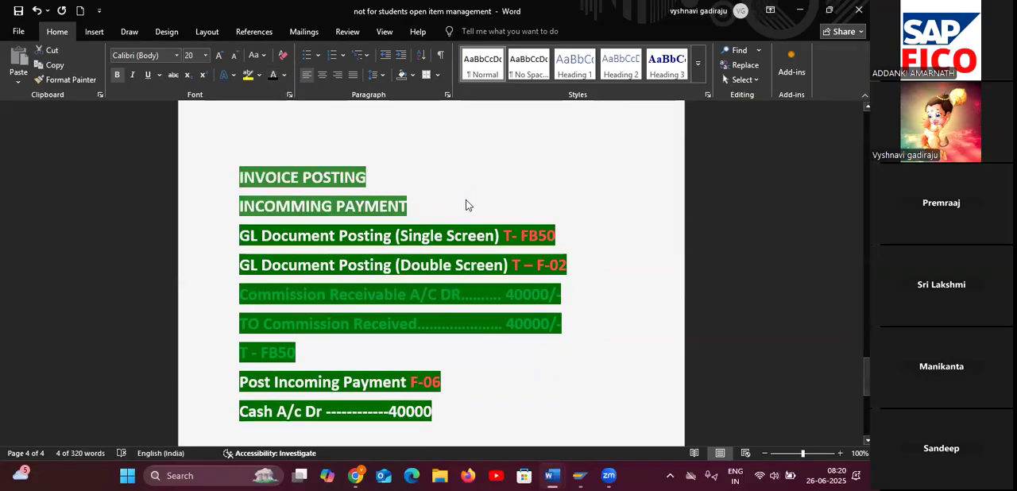
Set the Commission Receivable, Commission Received and T - FB50 lines to black font.
left_click_drag(239, 288, 466, 354)
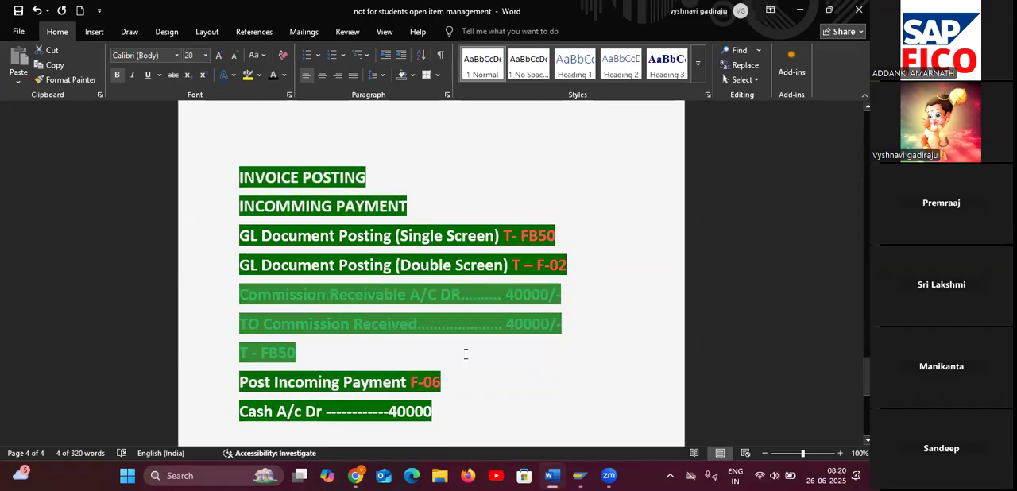
left_click(274, 75)
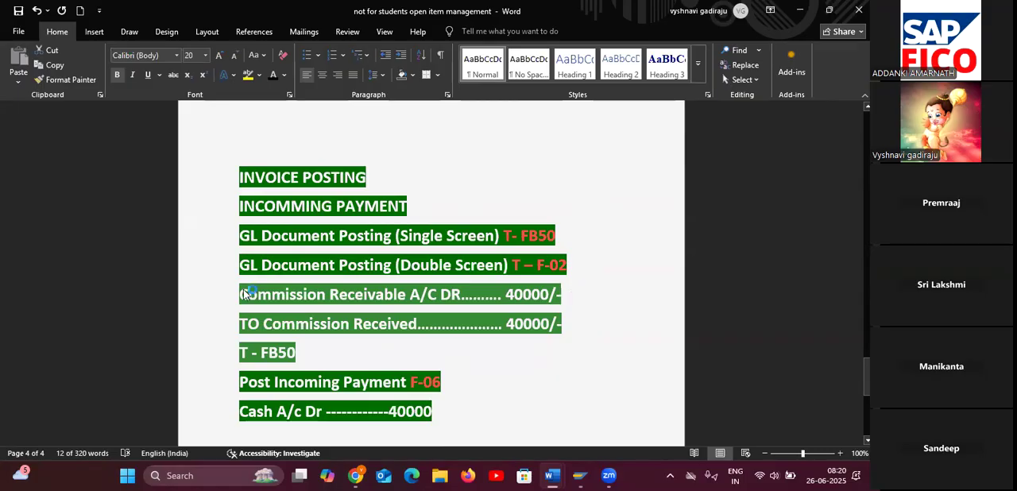
mouse_move(239, 294)
left_mouse_down()
mouse_move(332, 306)
mouse_move(251, 306)
mouse_move(241, 295)
left_mouse_up()
left_click(558, 378)
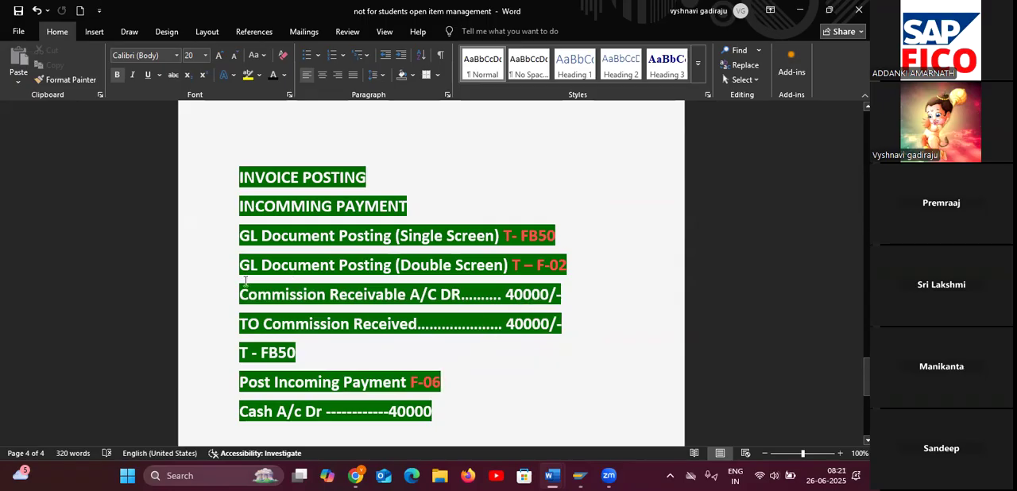
Highlight the Commission Receivable A/C DR and TO Commission Received lines in yellow.
left_click_drag(239, 292, 563, 326)
left_click(249, 75)
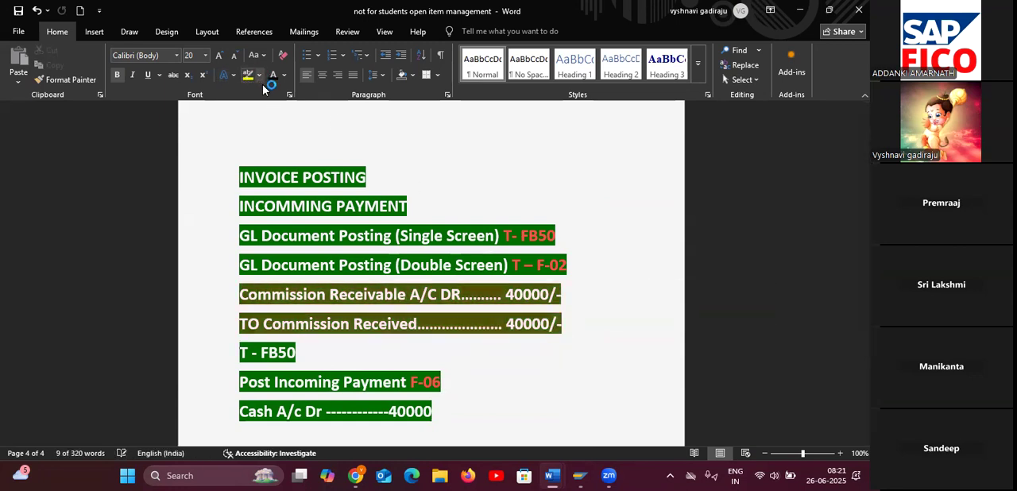
left_click(454, 408)
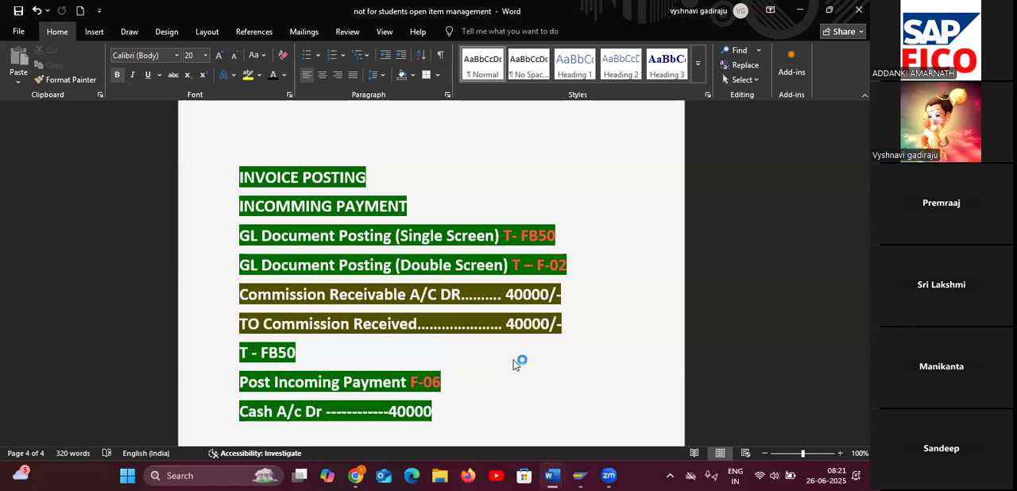
Highlight the Cash A/c Dr 40000 line at the end of the notes in yellow.
scroll(515, 363, "down", 1)
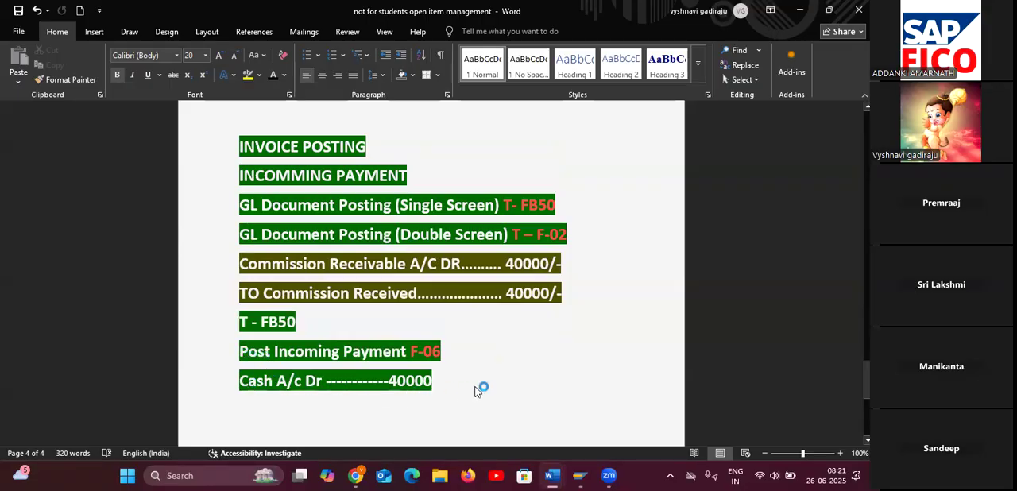
scroll(479, 389, "down", 4)
scroll(475, 389, "down", 5)
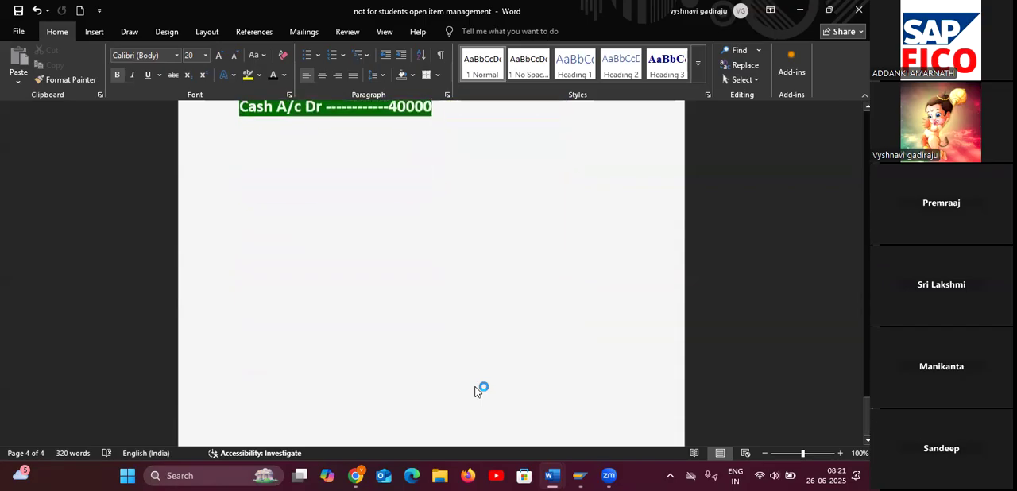
scroll(479, 388, "up", 5)
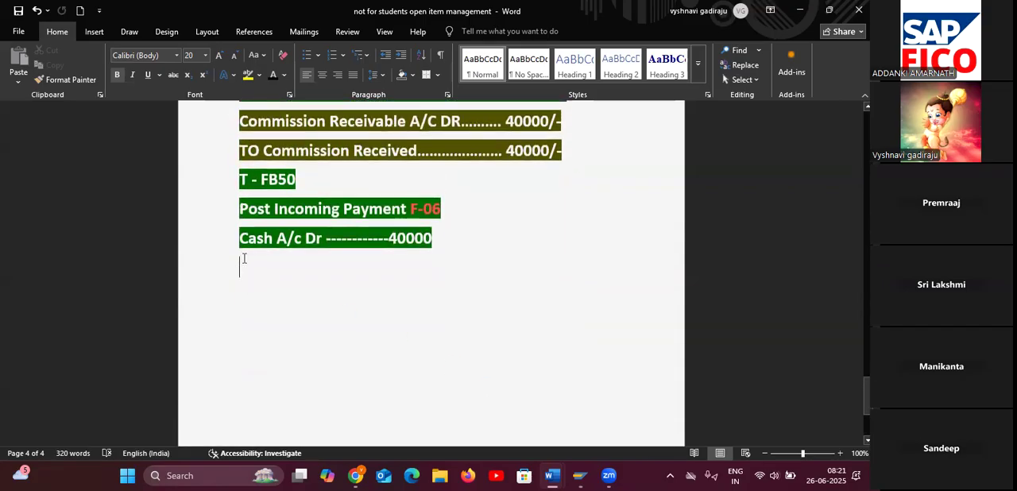
left_click_drag(240, 241, 445, 289)
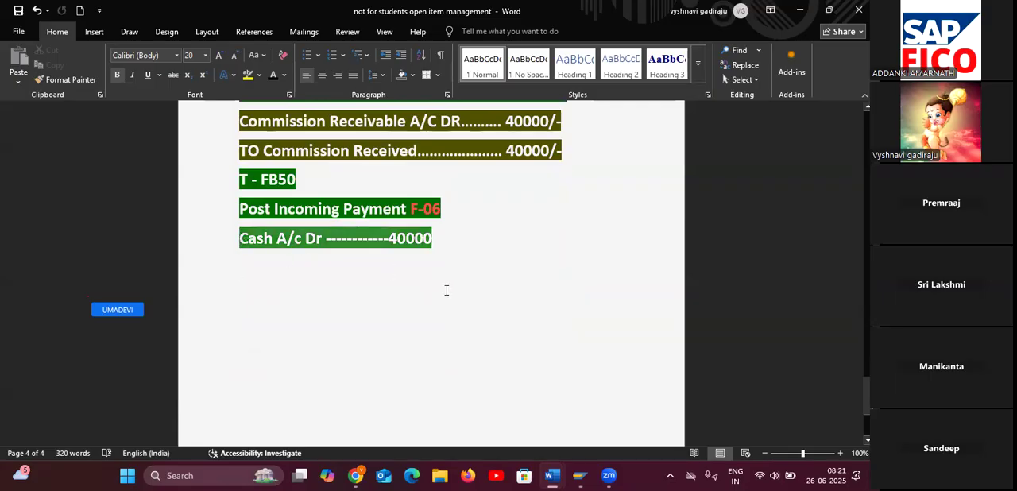
left_click(250, 77)
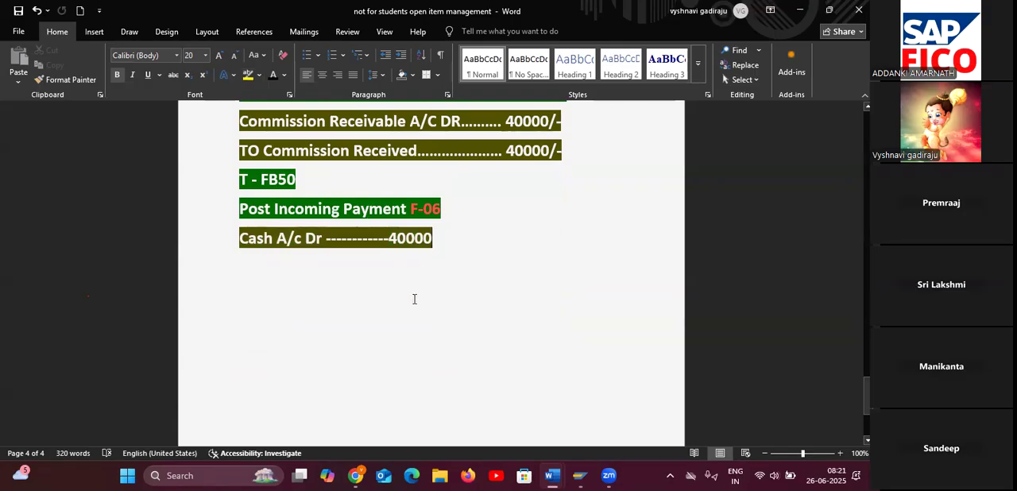
Try to change the font colour of the Cash A/c Dr line and the blank line below it.
scroll(414, 299, "up", 1)
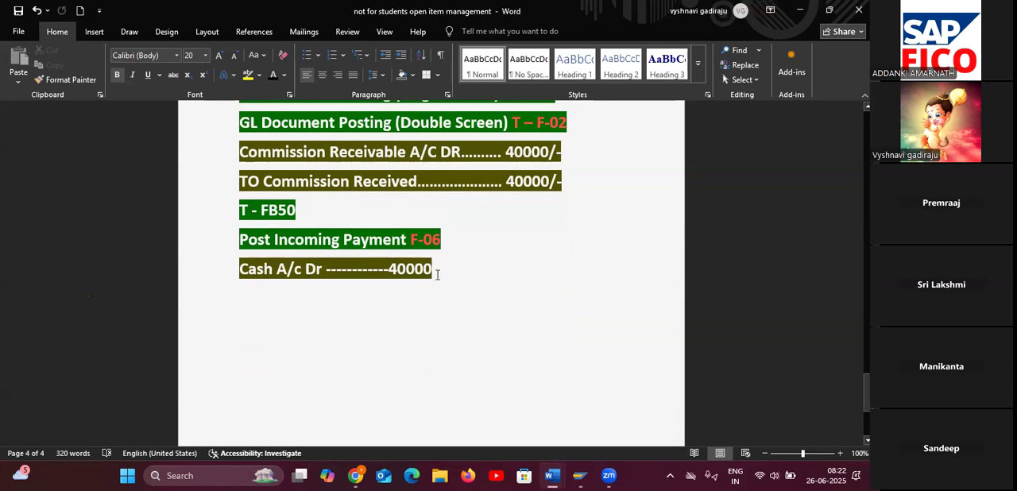
key("Return")
left_click(282, 75)
left_click(282, 76)
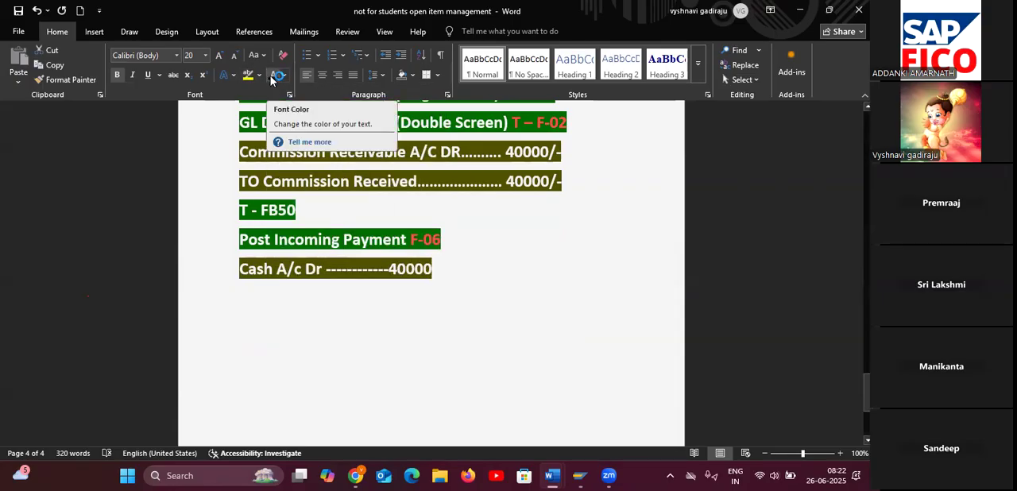
left_click(238, 271)
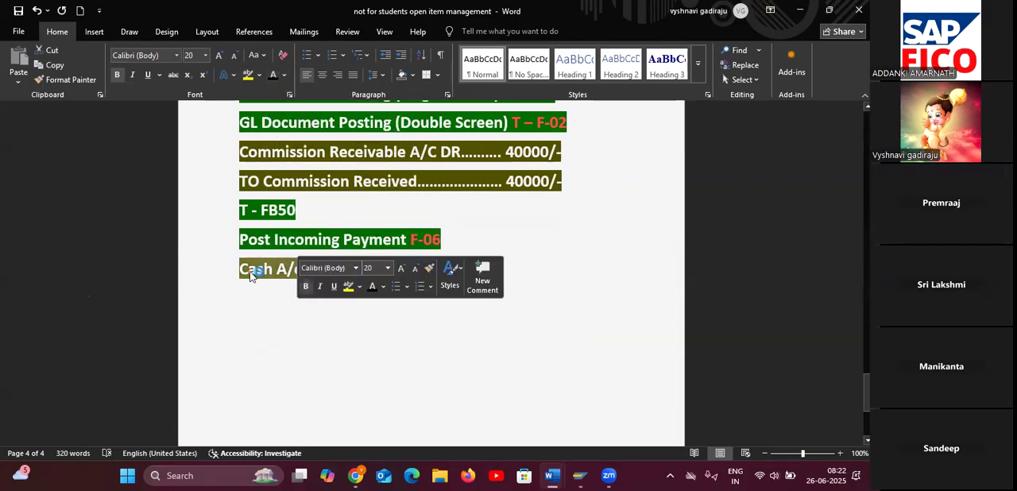
left_click(239, 269)
left_click_drag(239, 269, 490, 328)
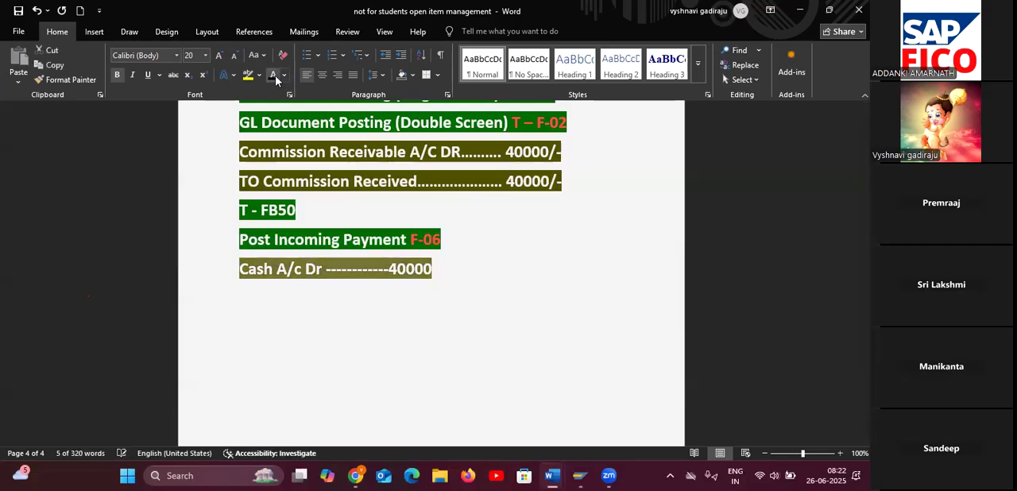
left_click(393, 297)
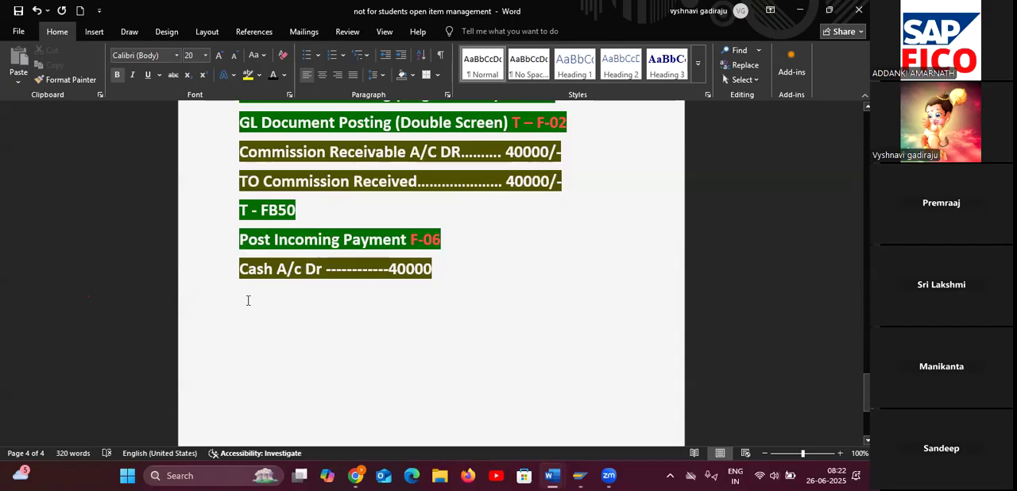
left_click(223, 305)
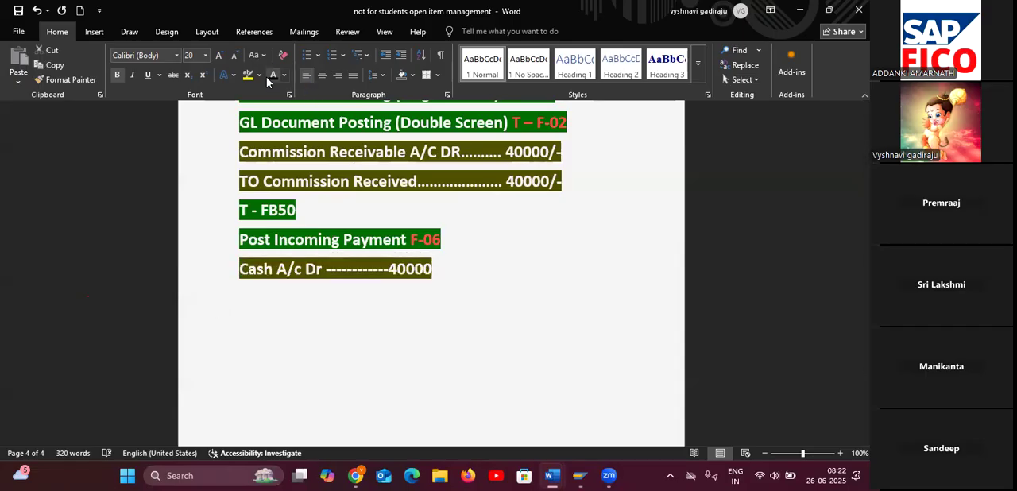
left_click(425, 304)
left_click(438, 274)
key("Return")
type("COMI")
key("BackSpace")
key("BackSpace")
key("BackSpace")
key("BackSpace")
key("BackSpace")
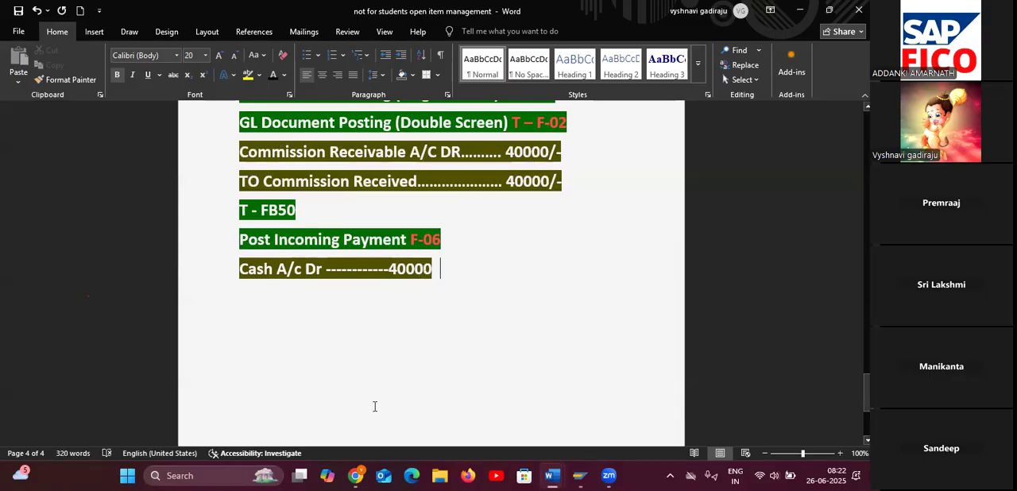
double_click(291, 320)
left_click(241, 301)
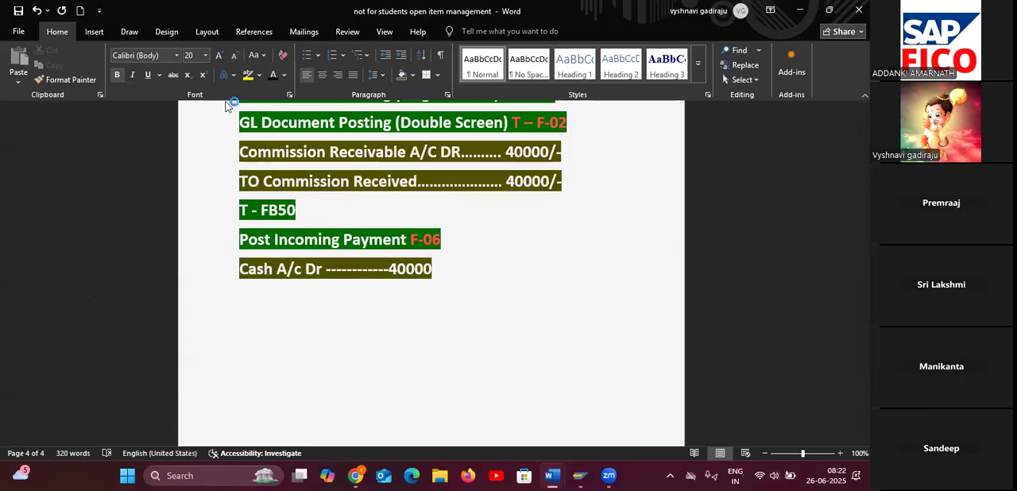
Set the font colour of the blank line below the Cash A/c Dr line to white.
left_click(243, 298)
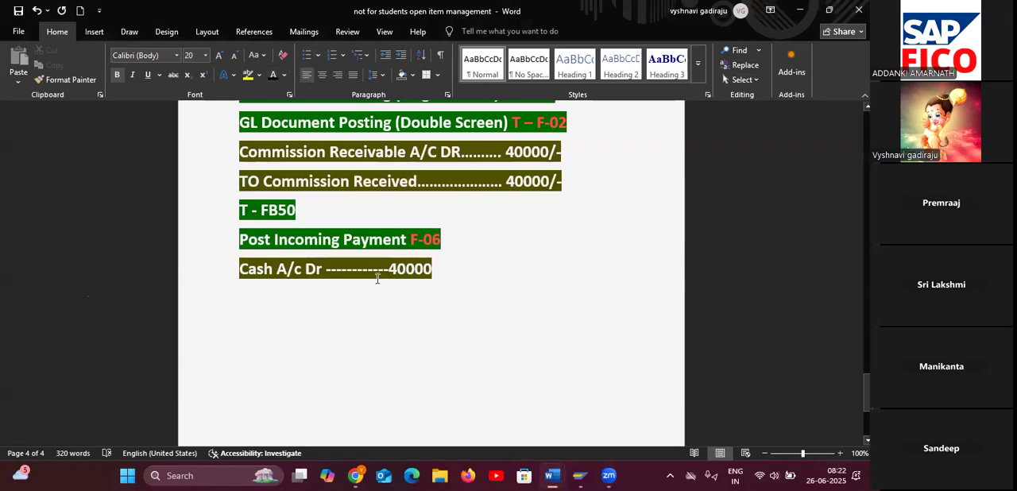
left_click(282, 76)
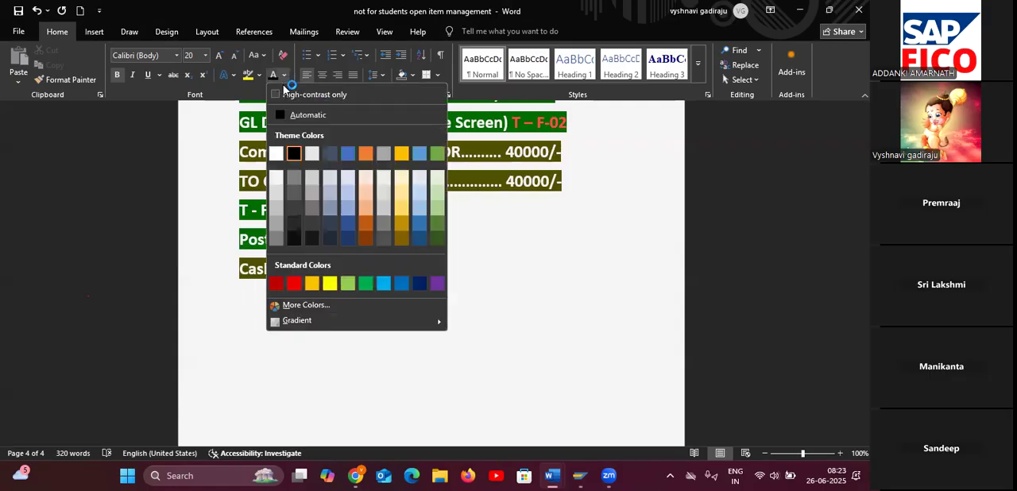
left_click(347, 207)
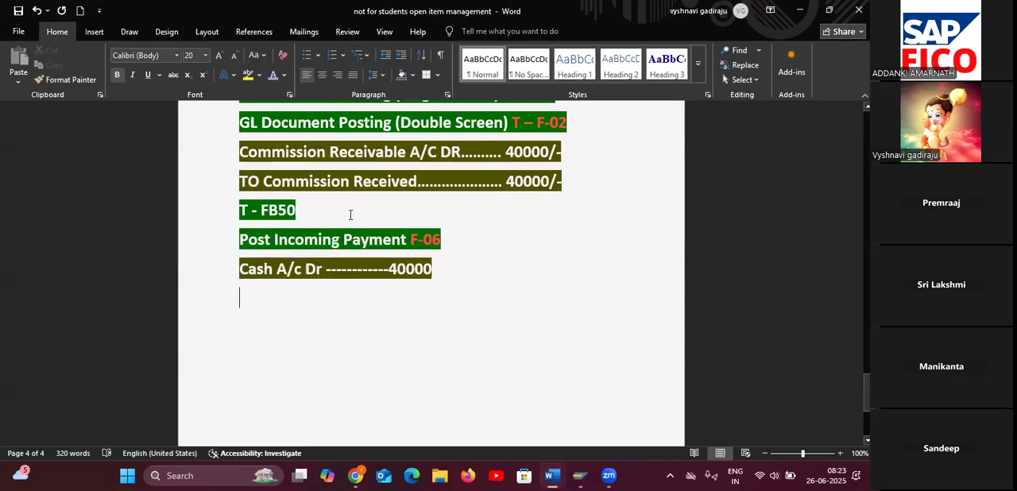
left_click(284, 75)
left_click(283, 150)
Write the line COMMISSION RECEVABLE 40000 below the Cash A/c Dr entry at the end of the notes.
type("C")
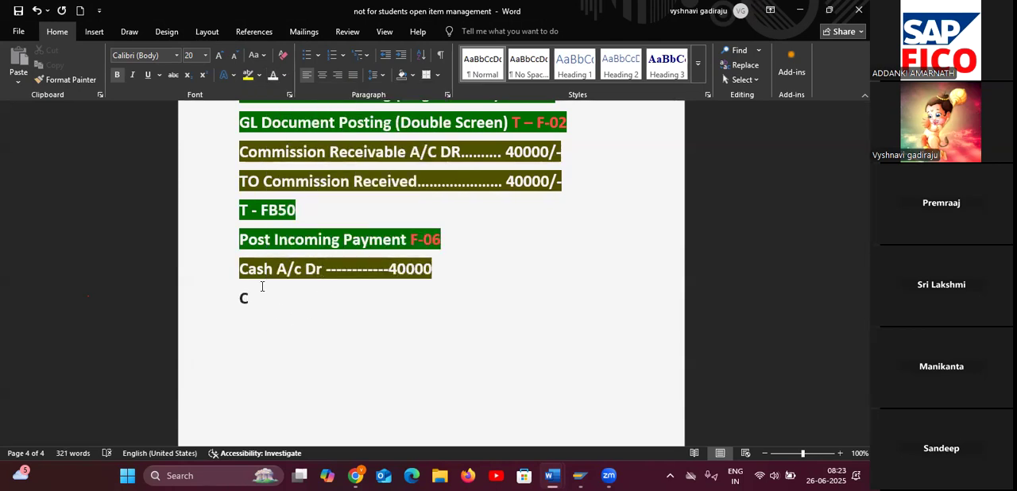
left_click(250, 63)
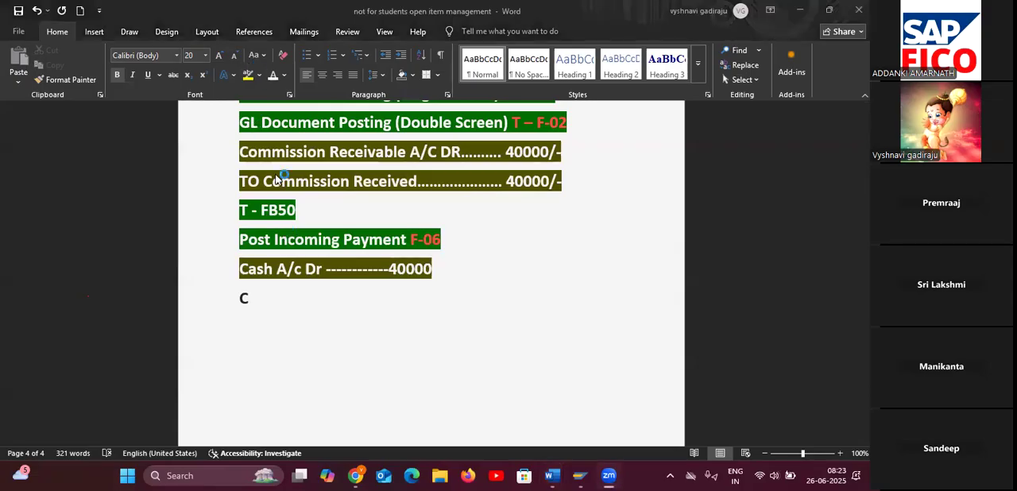
left_click(259, 298)
type("OMMISSIO")
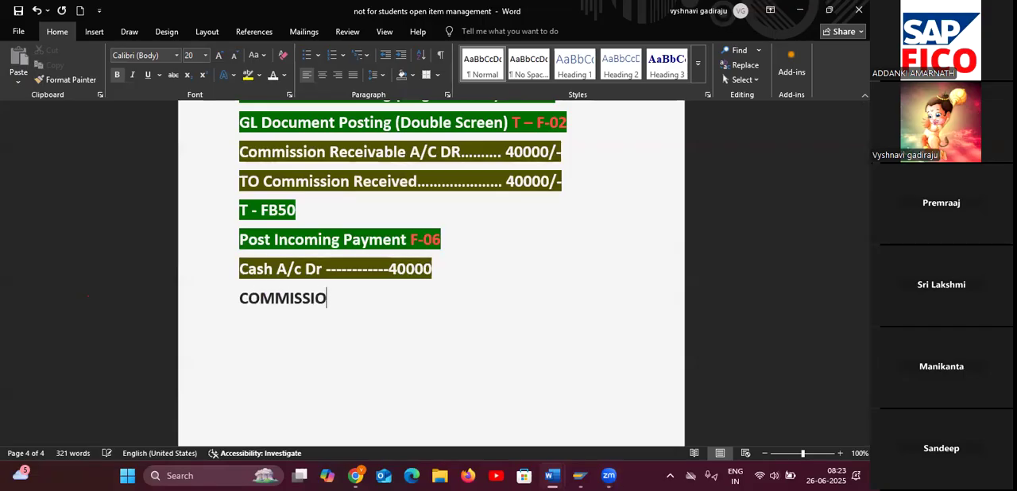
type("N RECE")
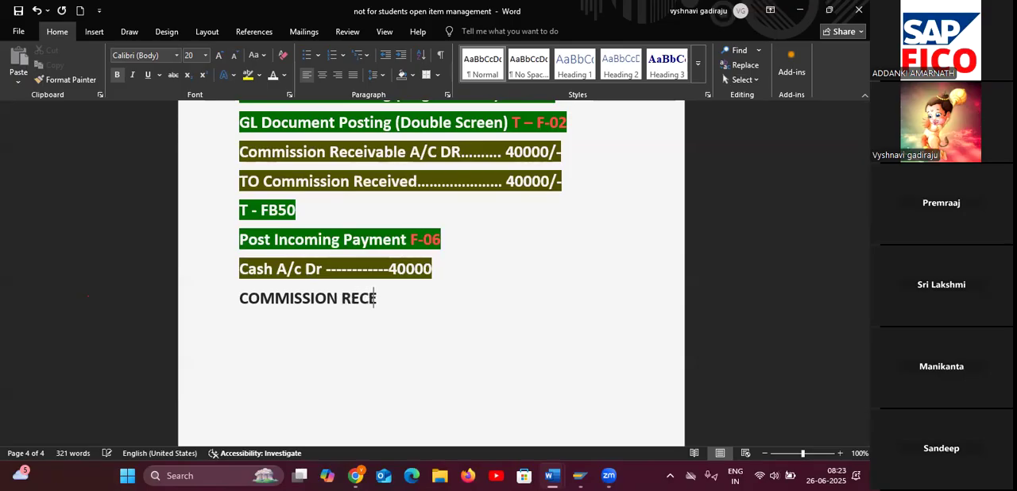
type("VABLE")
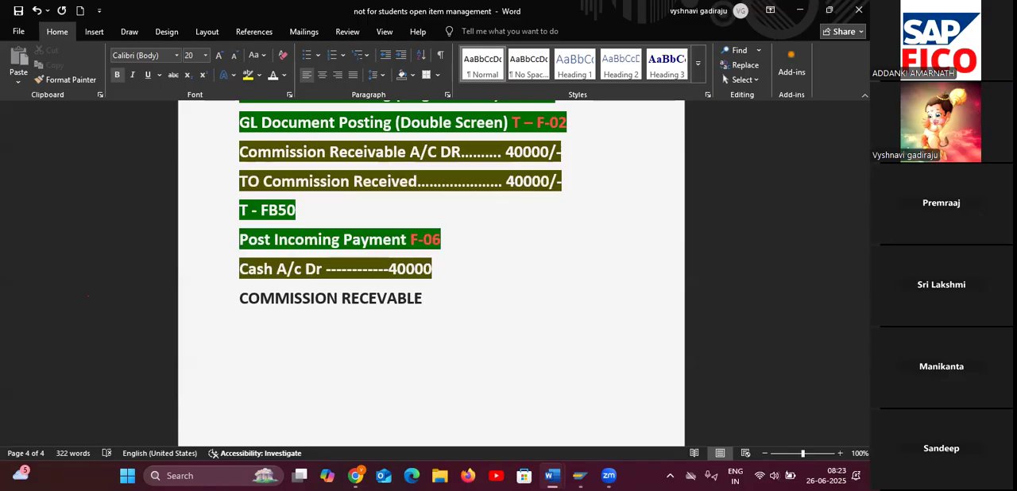
type(" 40000")
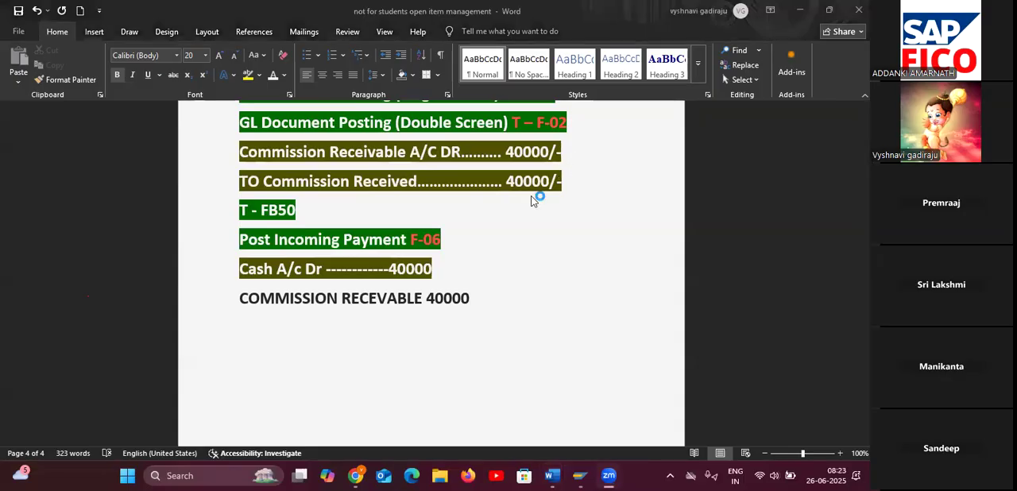
Switch to SAP and start transaction /NFB50 to enter a G/L account document.
key("alt+Tab")
key("alt+Tab")
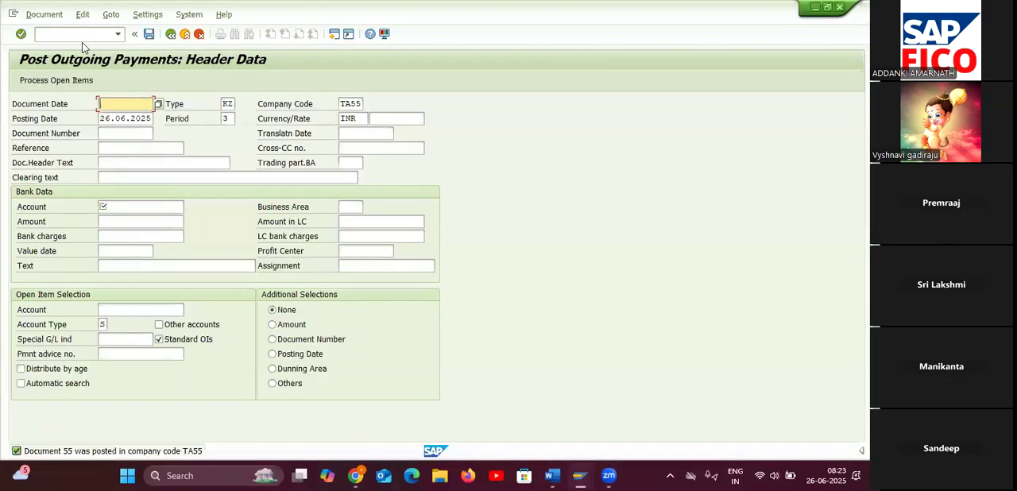
left_click(84, 36)
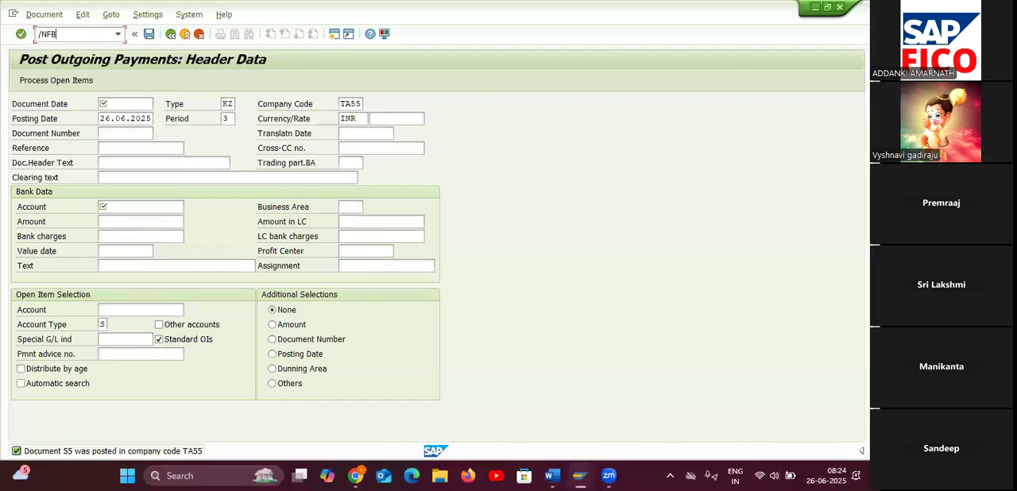
type("/NFB50")
key("Return")
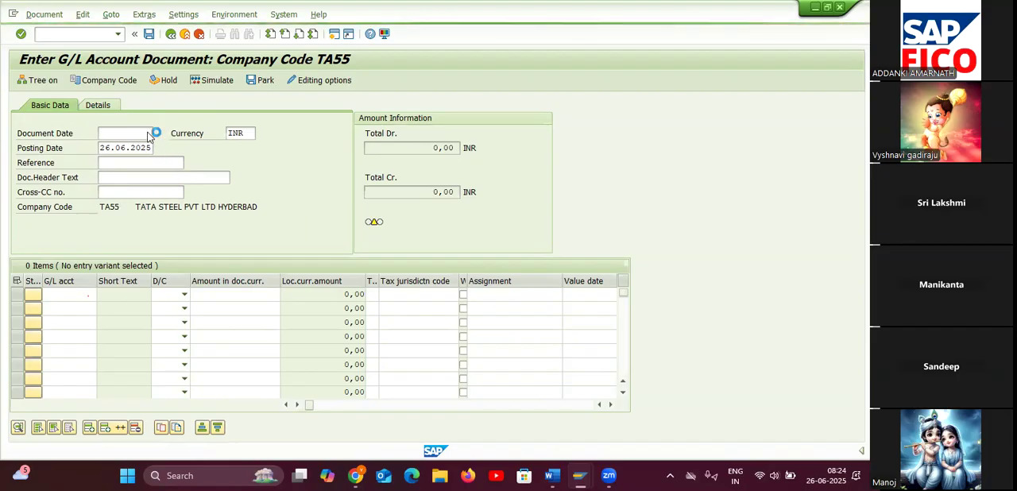
Date the document 26.06.2025 and enter a debit line of 40000 for commission receivable account 200110.
double_click(229, 283)
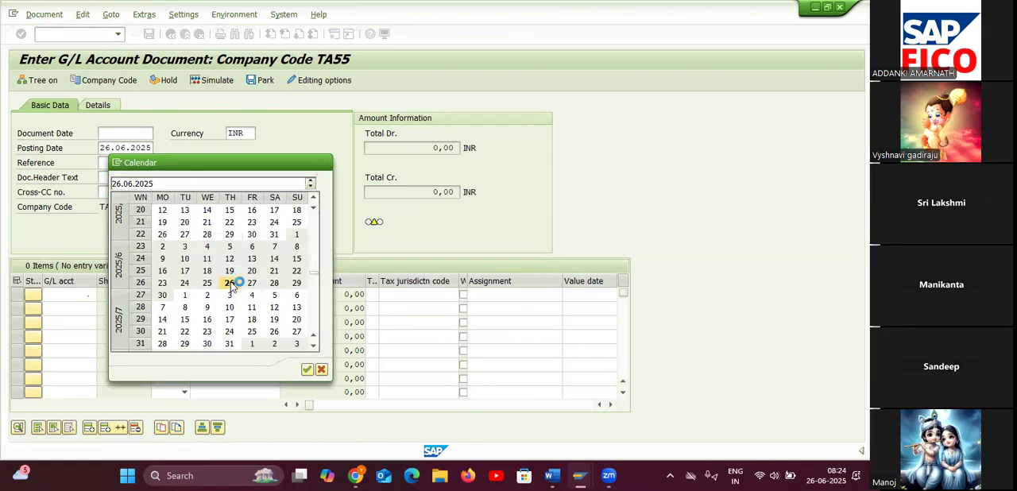
left_click(70, 294)
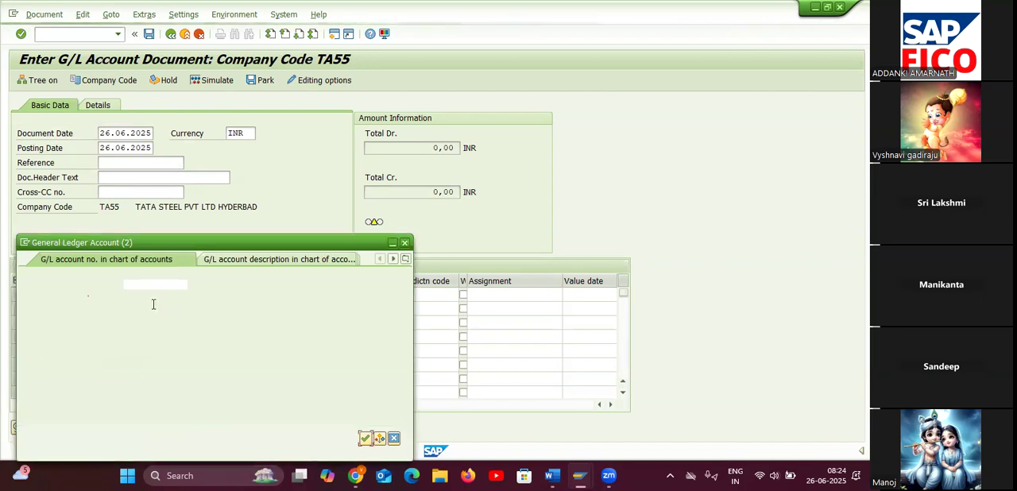
left_click(153, 304)
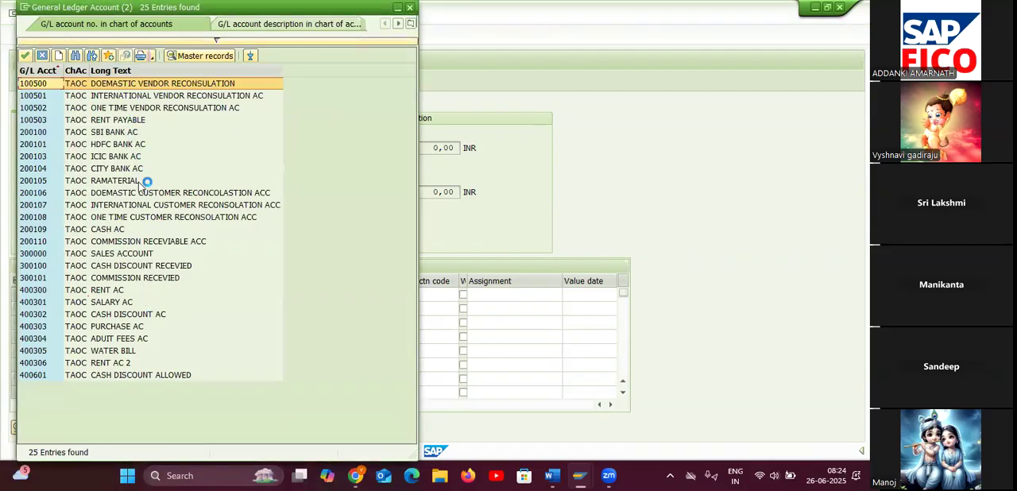
double_click(152, 242)
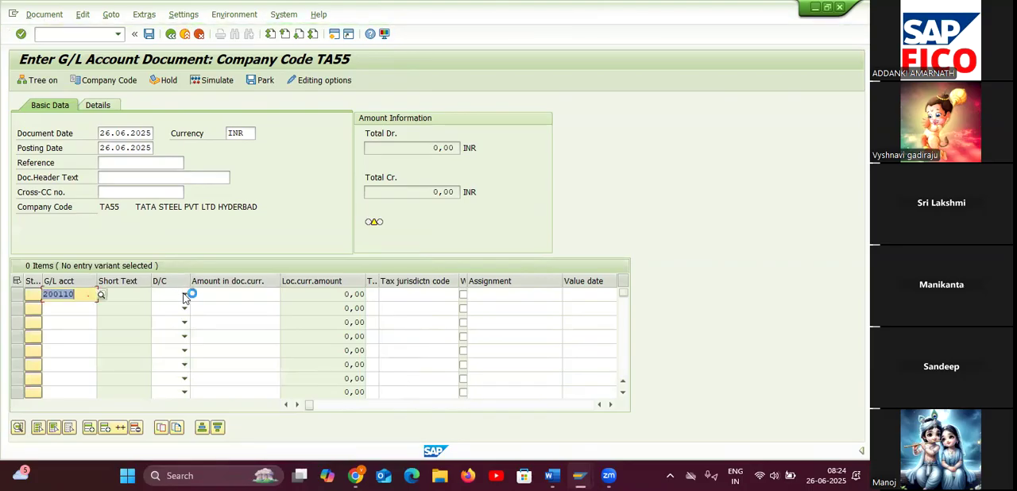
left_click(184, 297)
left_click(211, 295)
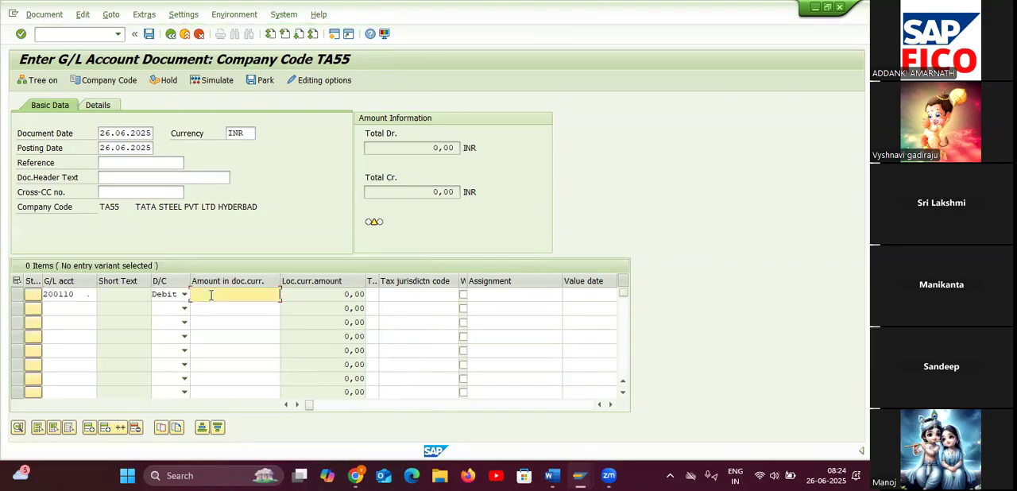
type("40000")
Add a credit line of 40000 for commission received account 300101 as the second item.
left_click(67, 308)
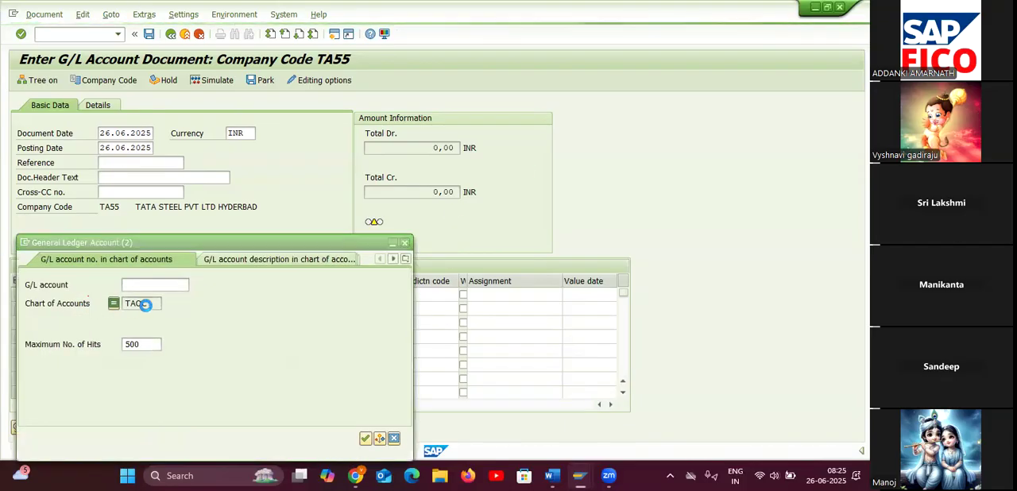
left_click(151, 304)
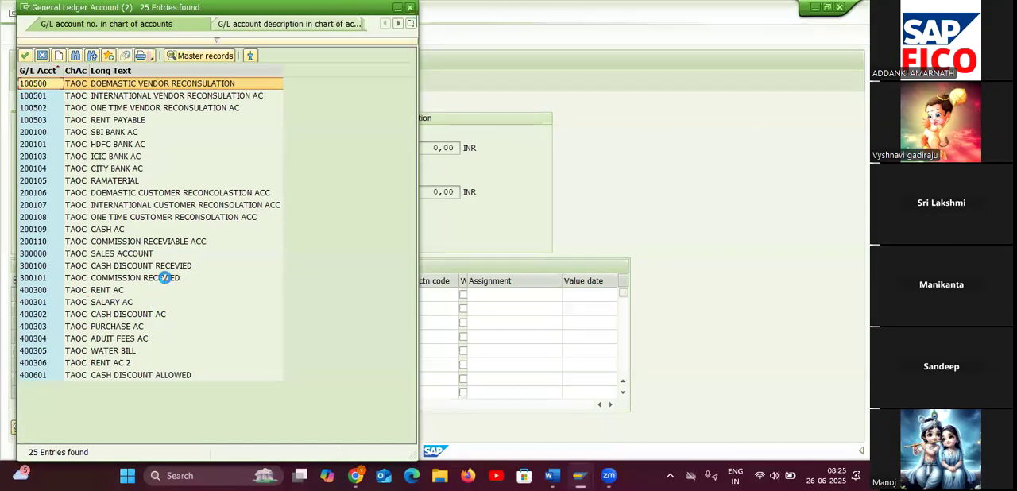
double_click(165, 278)
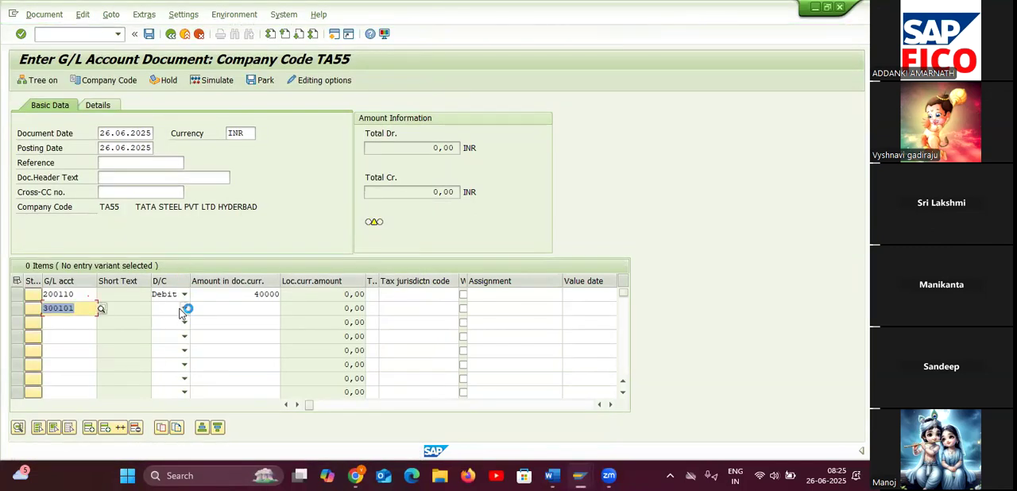
left_click(182, 309)
left_click(179, 322)
left_click(230, 310)
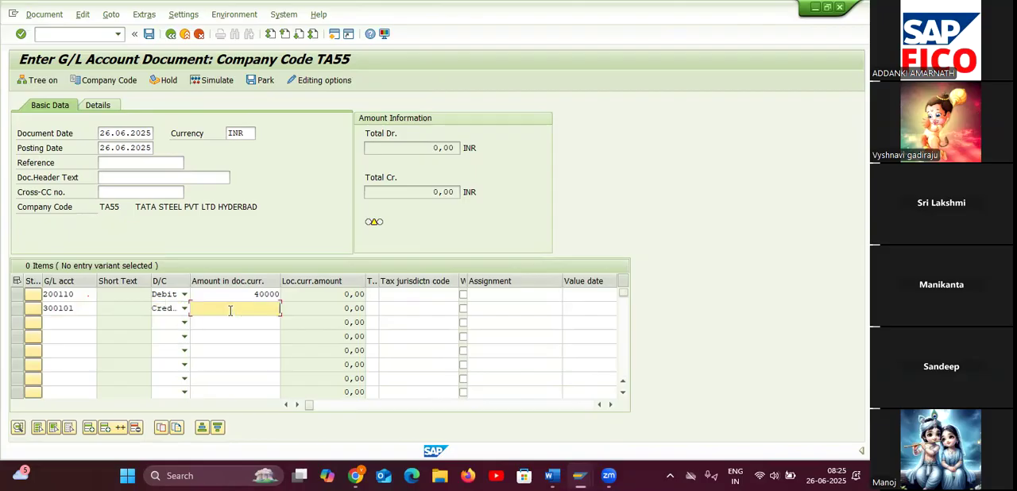
type("40000")
Validate the two commission lines, then simulate and post the G/L document.
key("Return")
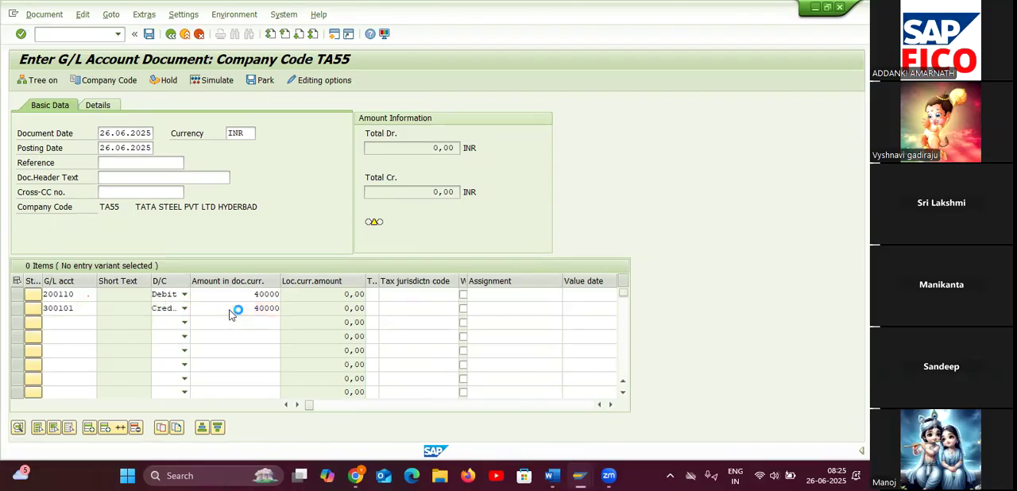
left_click(221, 82)
left_click(149, 34)
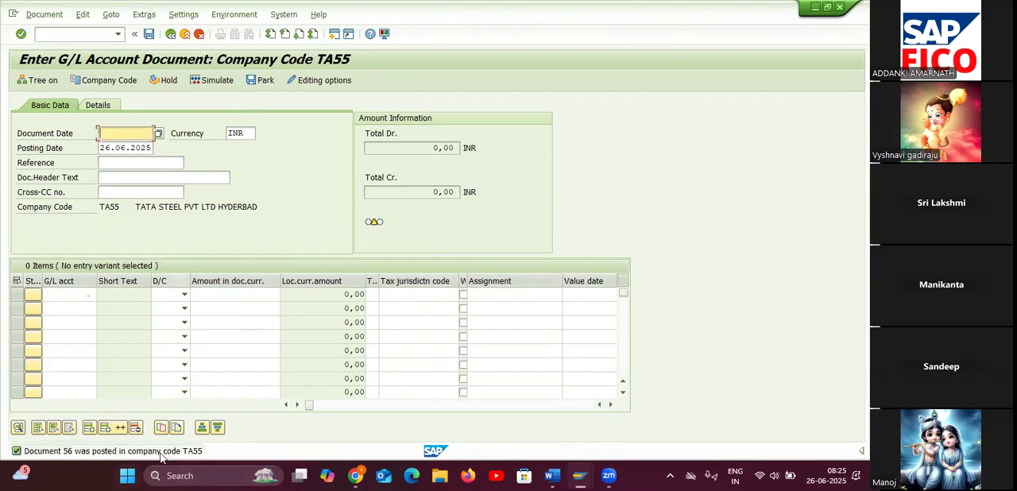
Display the commission document that was just posted in company code TA55.
left_click(67, 35)
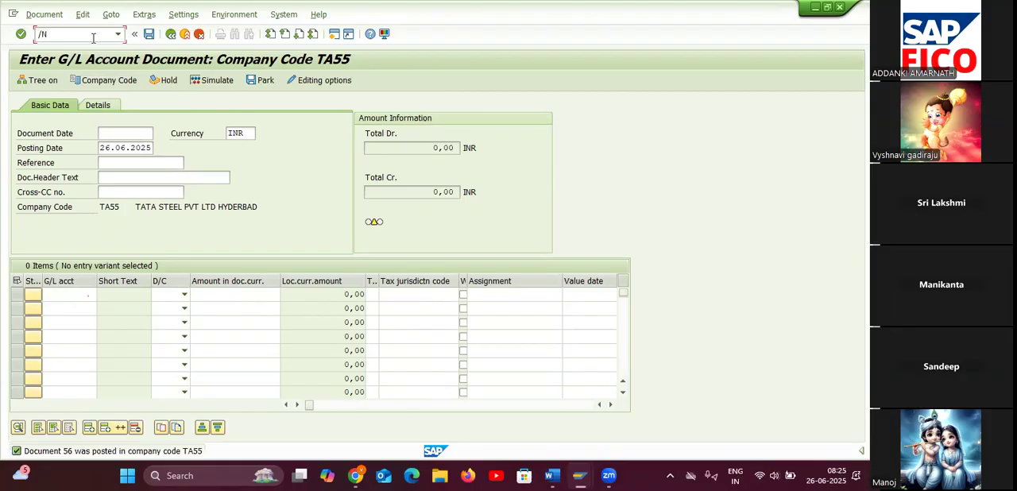
left_click(44, 14)
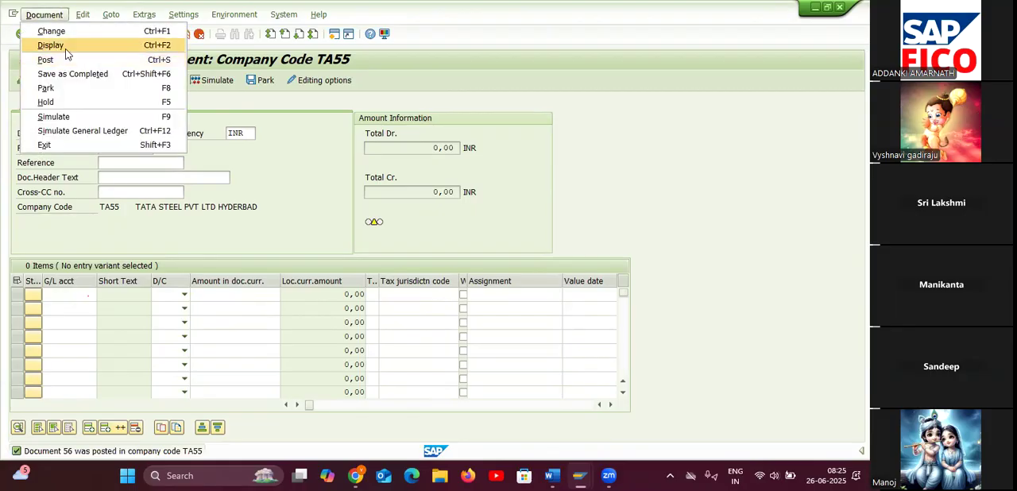
left_click(67, 49)
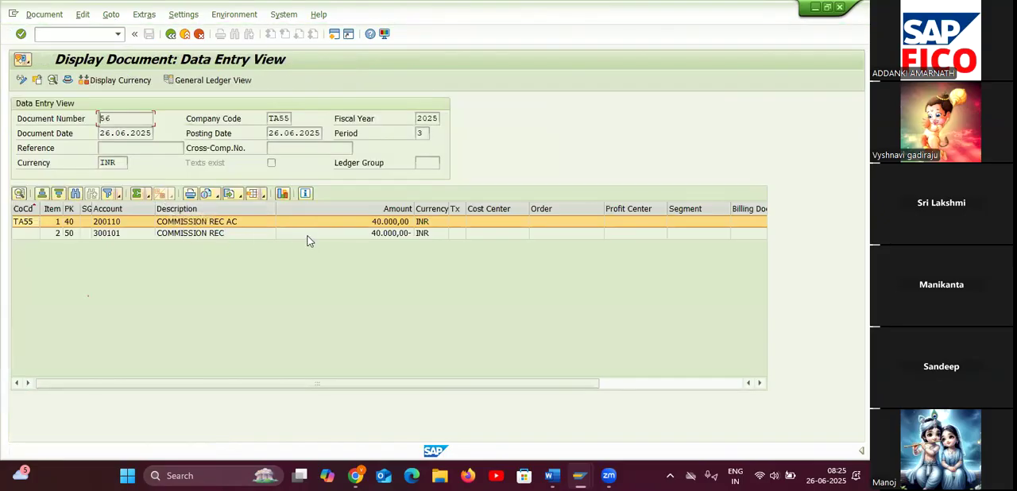
Review the details of the commission receivable line item 200110 and the commission received line item 300101.
double_click(249, 222)
left_click(220, 69)
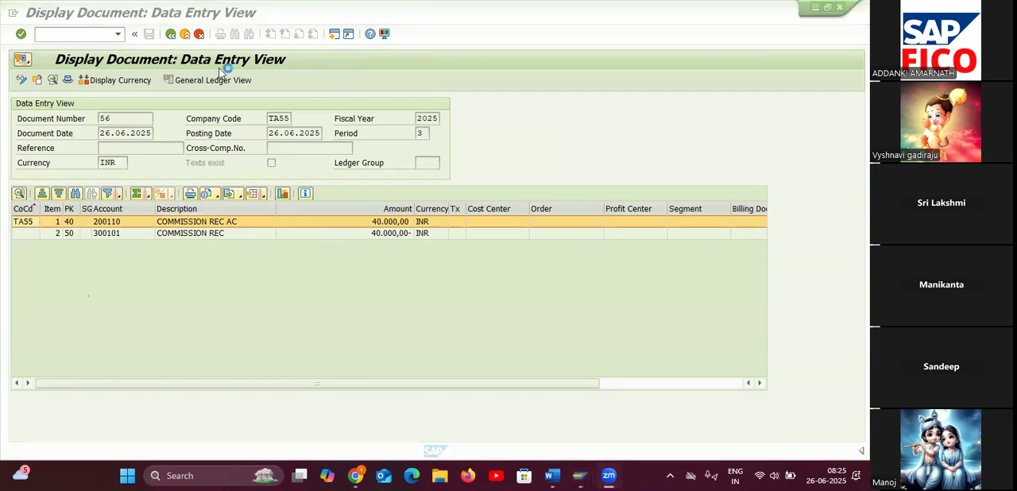
double_click(249, 222)
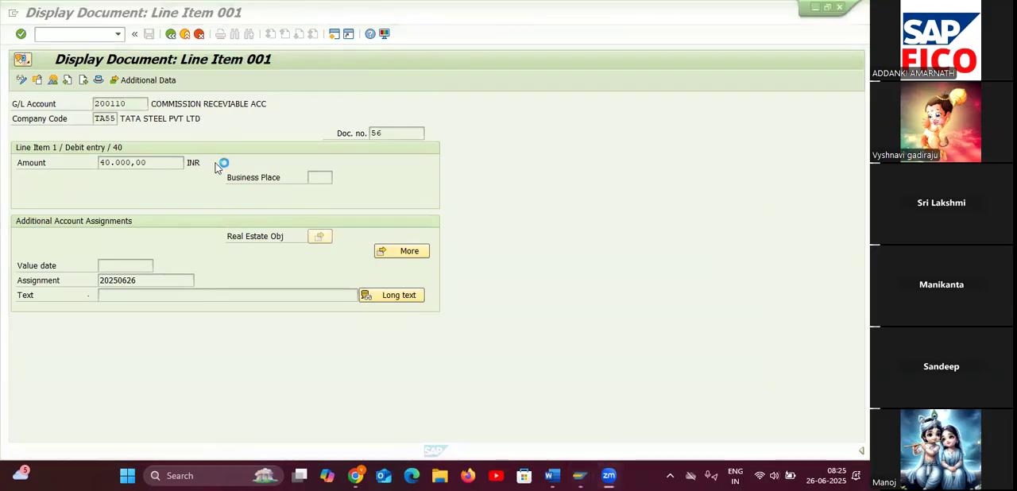
left_click(166, 67)
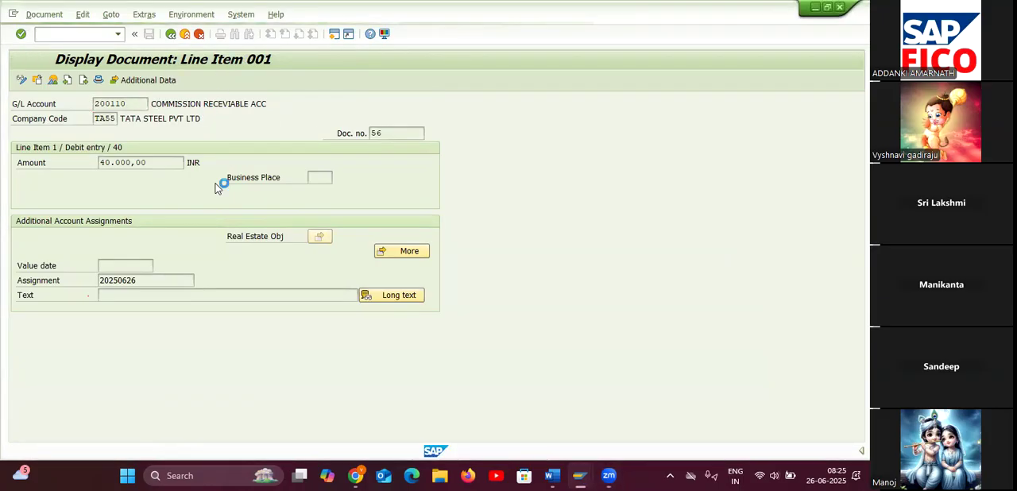
key("F3")
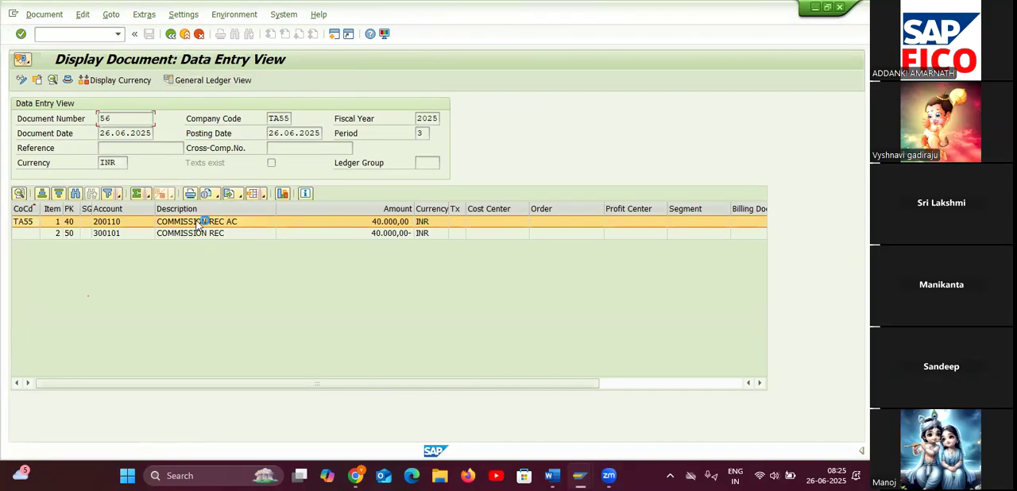
left_click(195, 233)
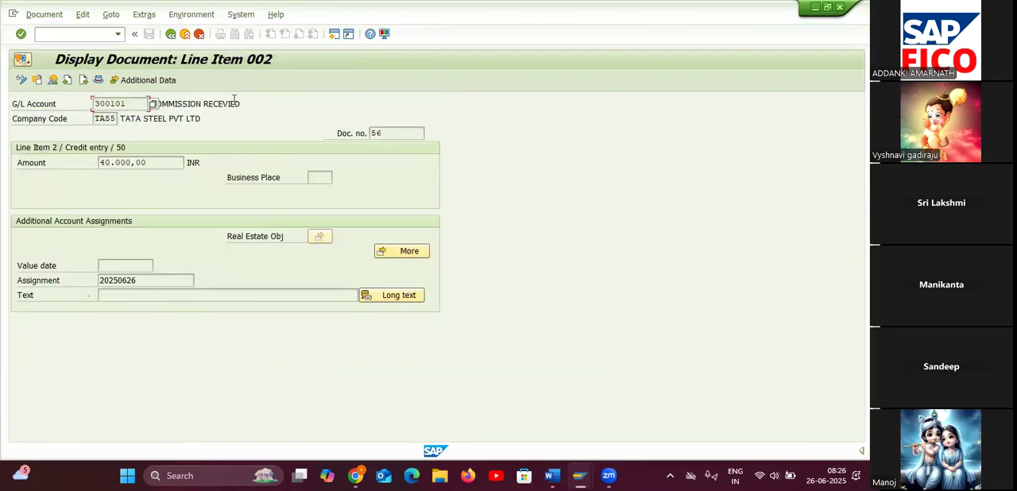
Display the open line items of commission receivable account 200110 in company code TA55.
left_click(170, 34)
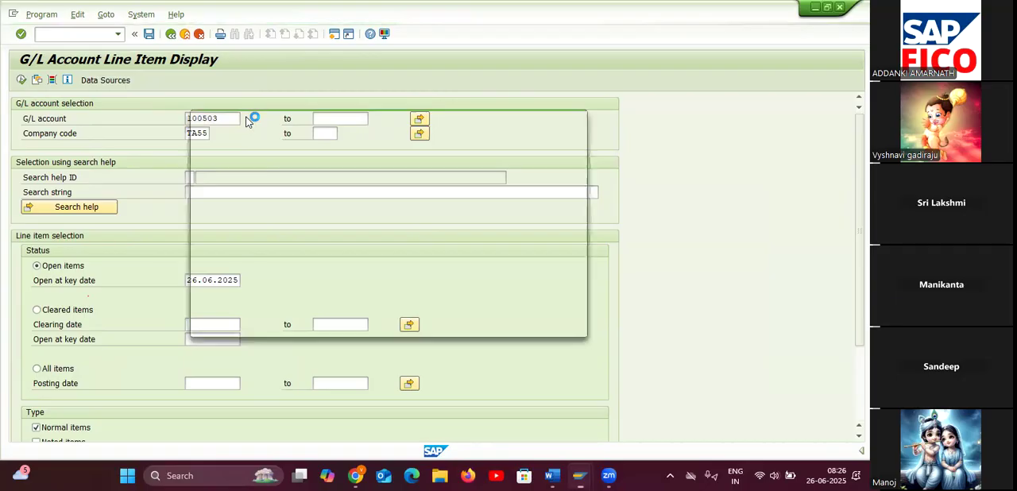
left_click(323, 179)
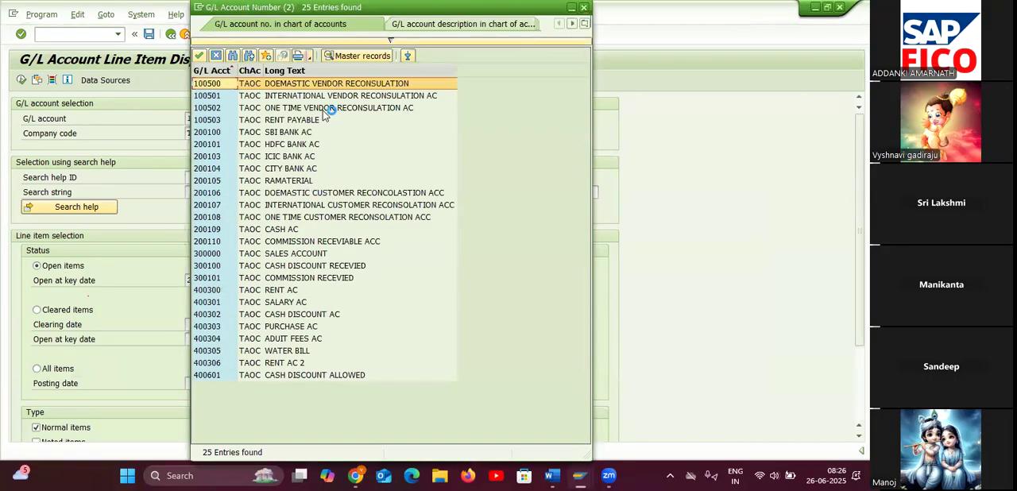
double_click(342, 242)
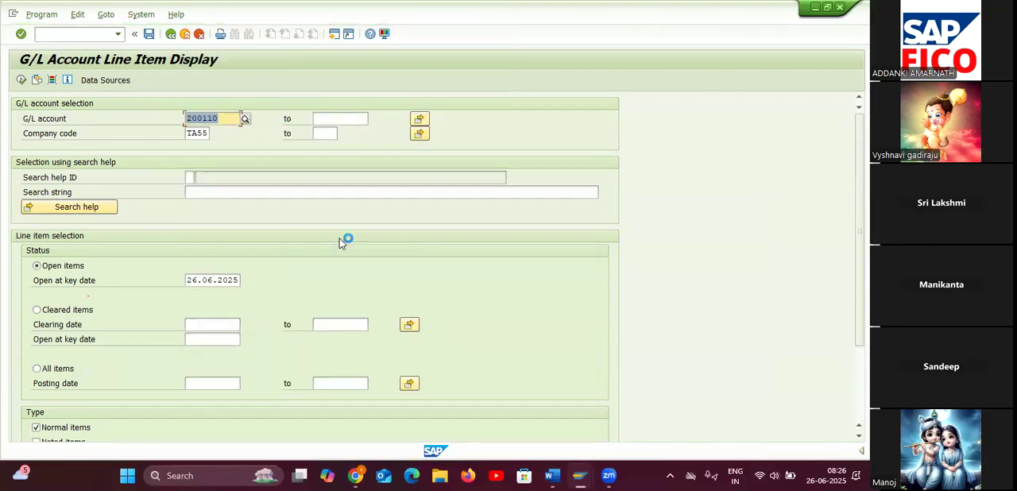
left_click(21, 79)
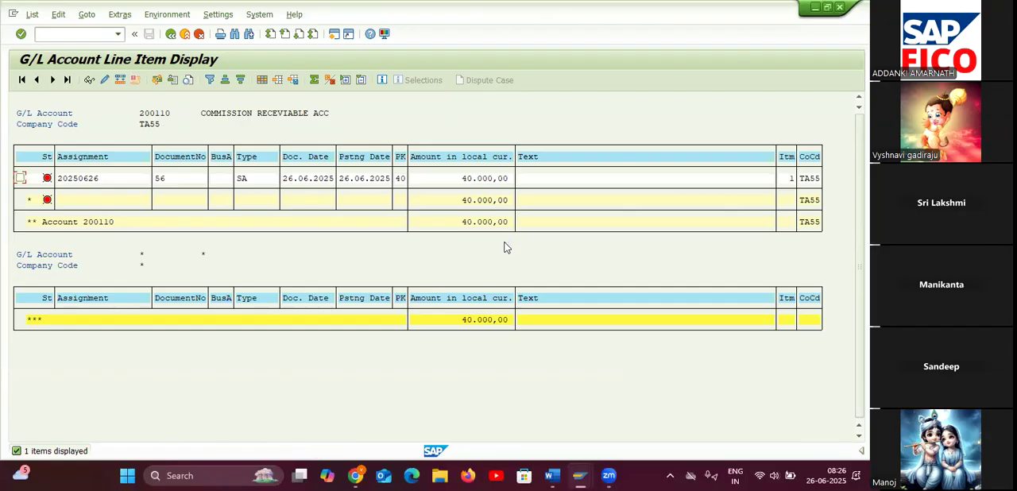
Start transaction F-06 in a new session and set the document date to 26.06.2025 and the document type to SA.
left_click(334, 34)
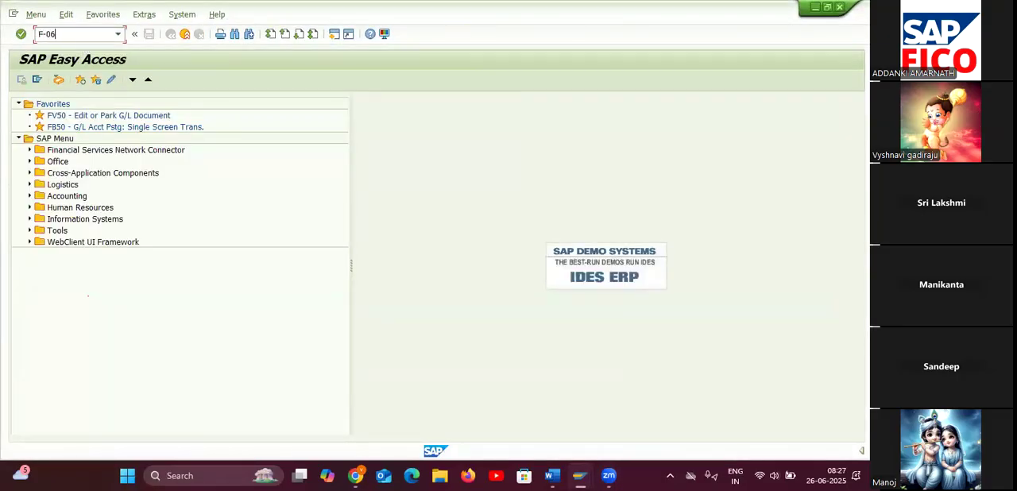
key("Return")
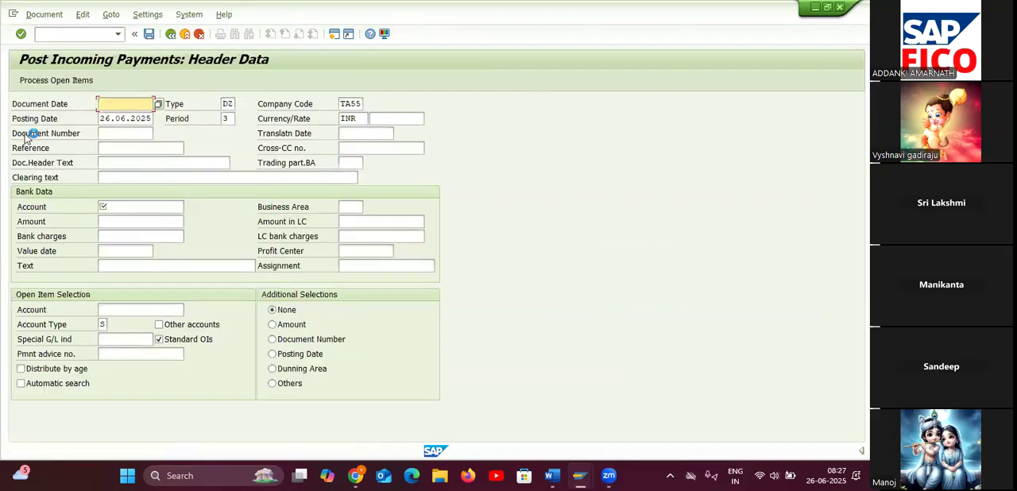
left_click(158, 104)
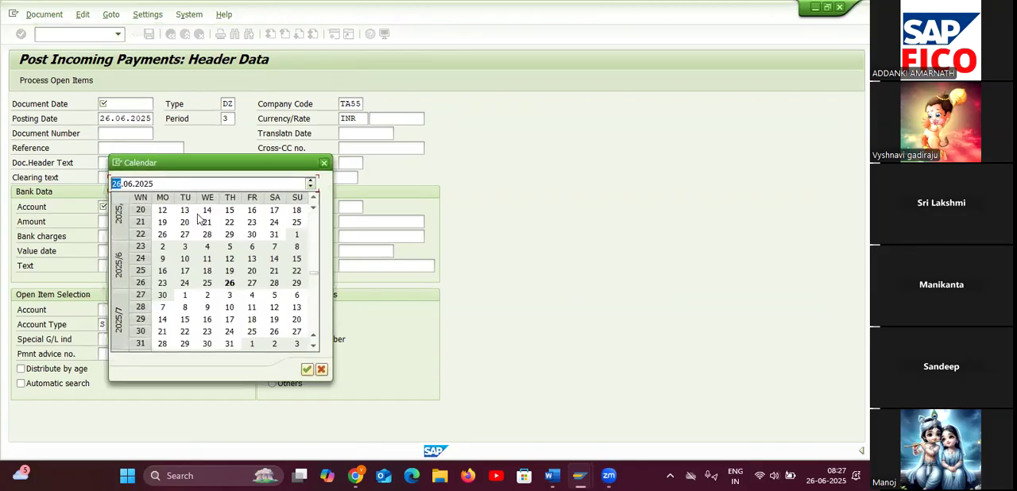
double_click(228, 282)
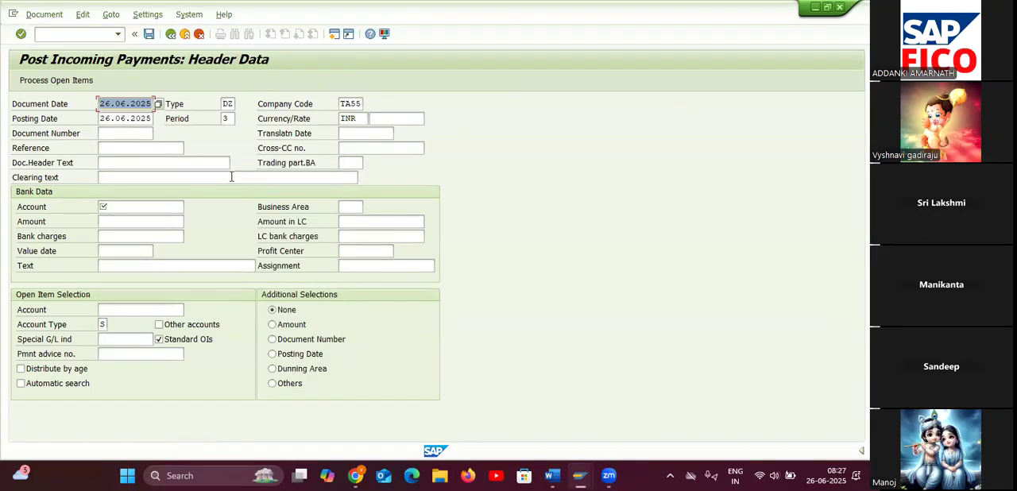
left_click(226, 105)
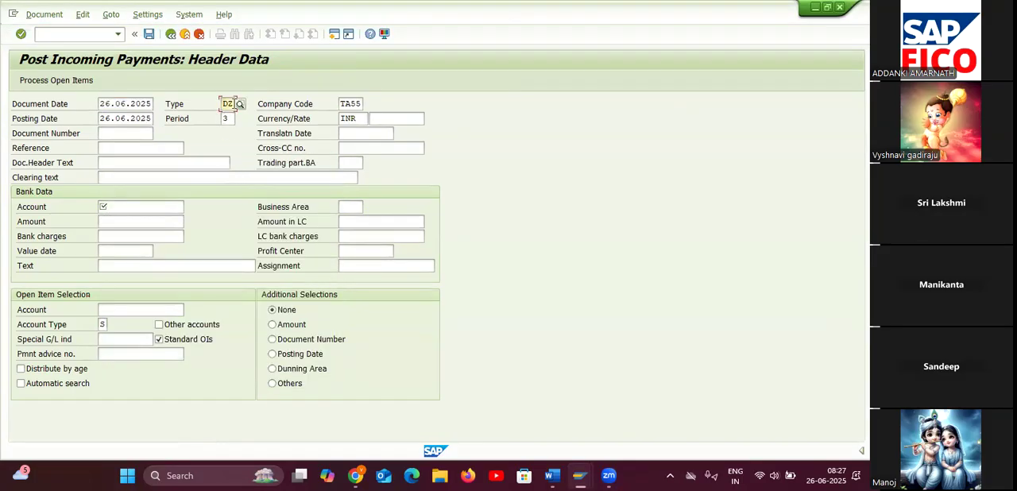
type("SA")
left_click(248, 132)
Choose cash account 200109 from chart of accounts TAOC as the bank data account and enter the amount 40000.
left_click(137, 208)
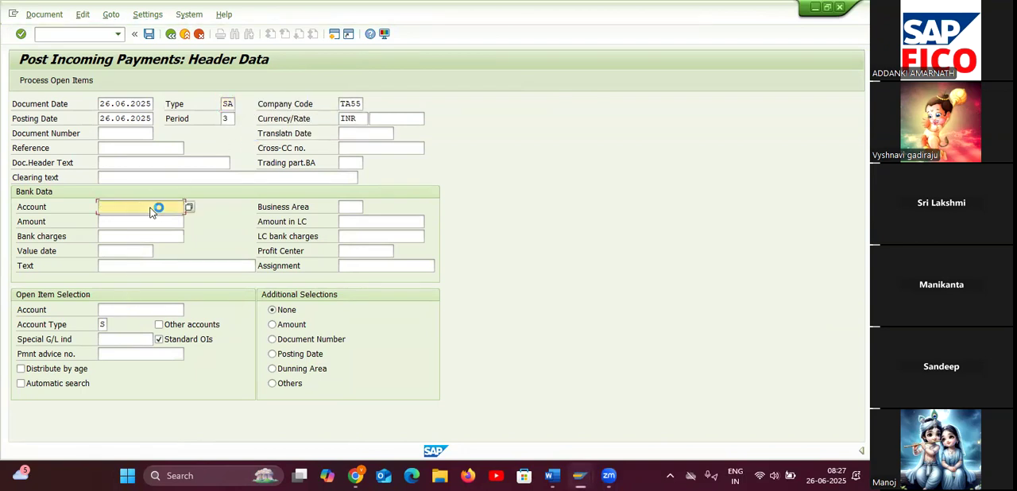
left_click(195, 206)
left_click(154, 86)
left_click(367, 220)
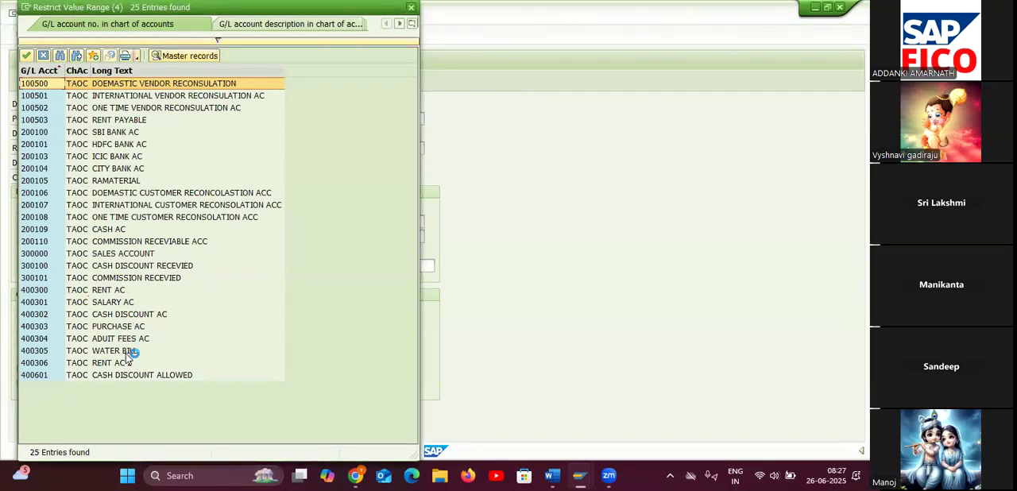
double_click(125, 229)
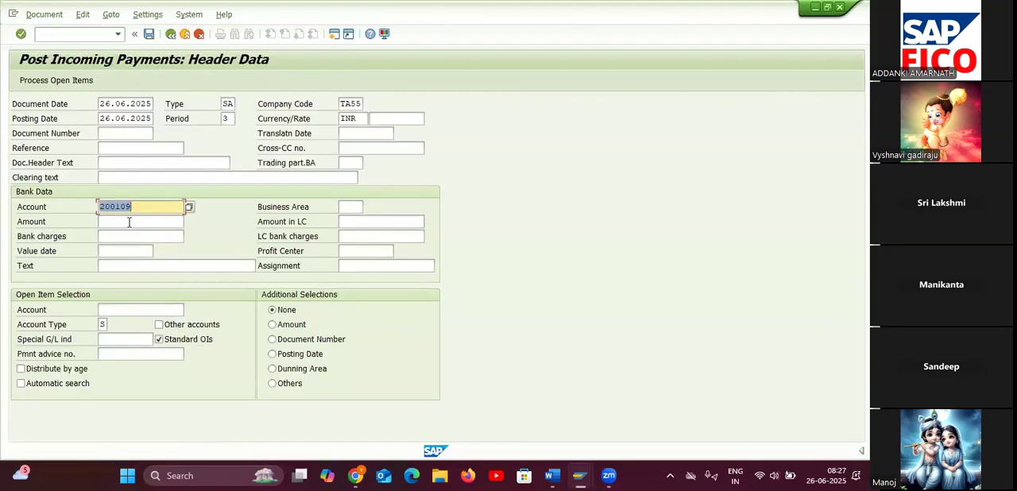
left_click(128, 222)
type("40000")
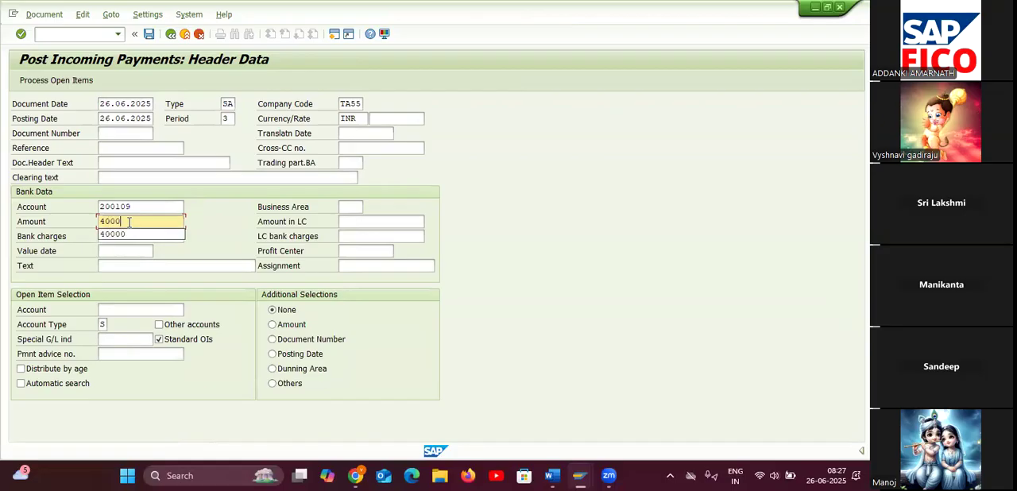
Choose commission receivable account 200110 for the open item selection and process its open items.
left_click(116, 312)
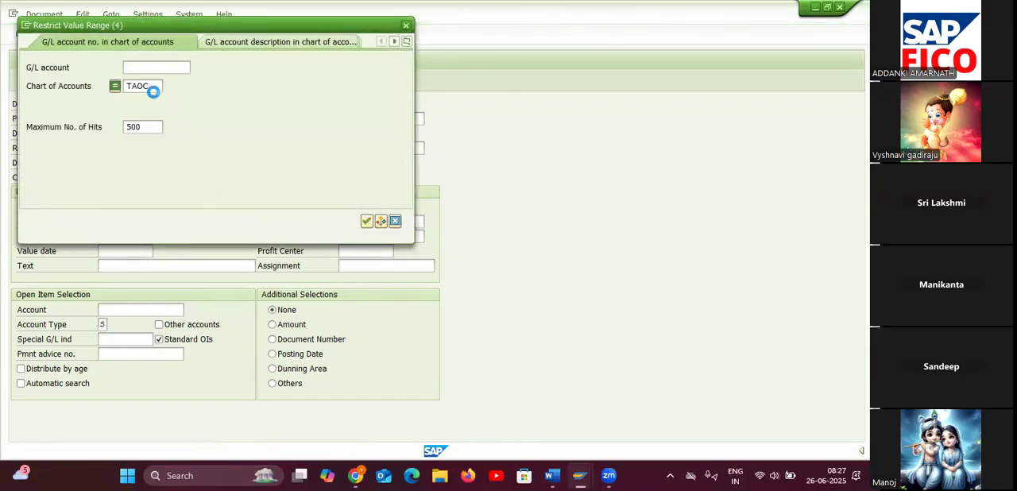
left_click(151, 85)
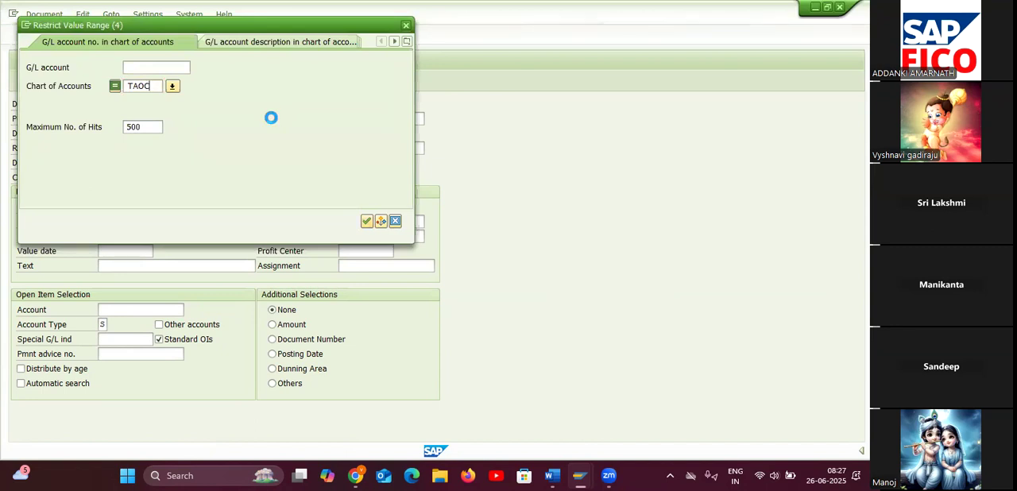
key("Return")
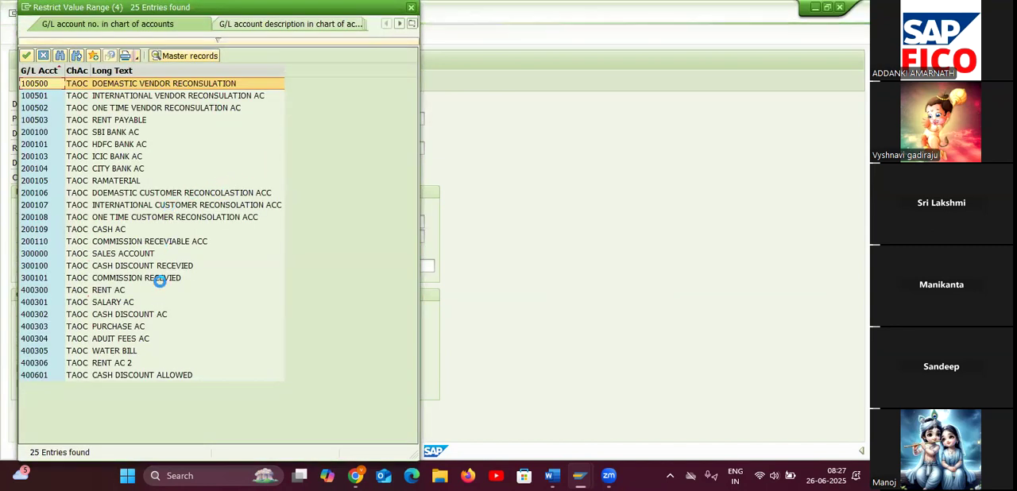
double_click(163, 242)
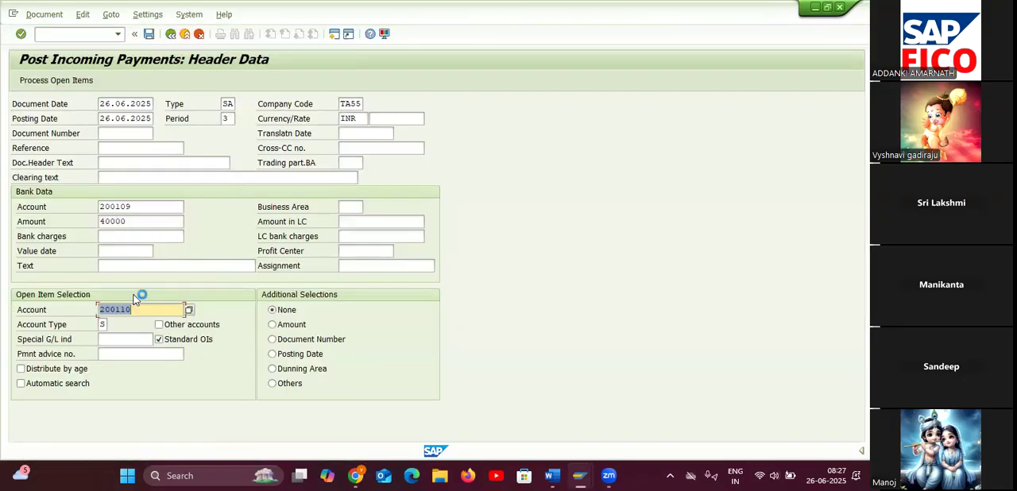
left_click(60, 80)
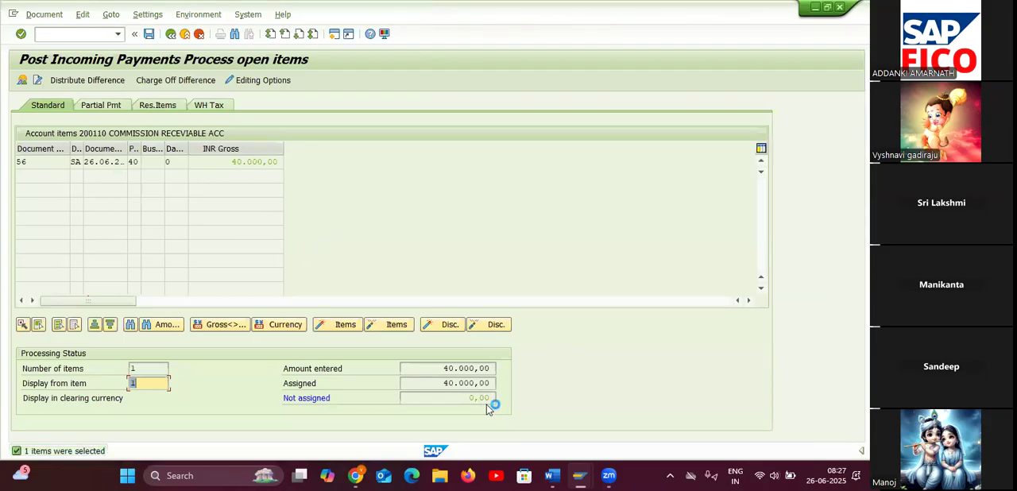
Simulate the incoming payment document and post it.
left_click(43, 14)
left_click(54, 45)
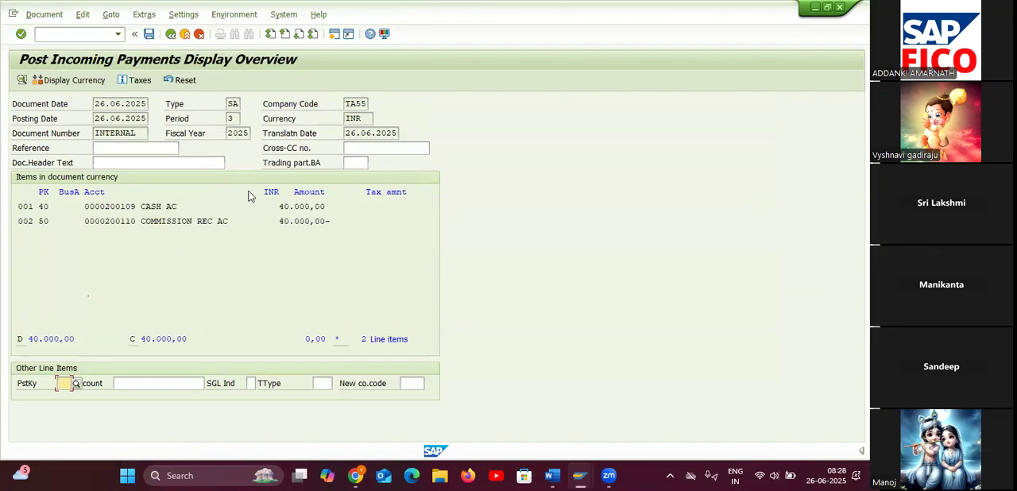
left_click(149, 36)
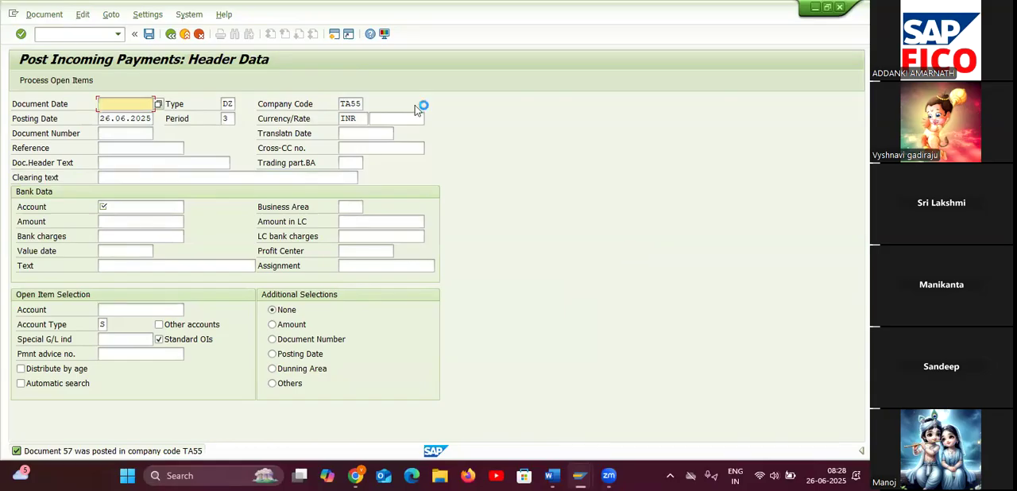
Return to the line item display session for account 200110 and refresh the open items list.
mouse_move(580, 475)
left_click(520, 417)
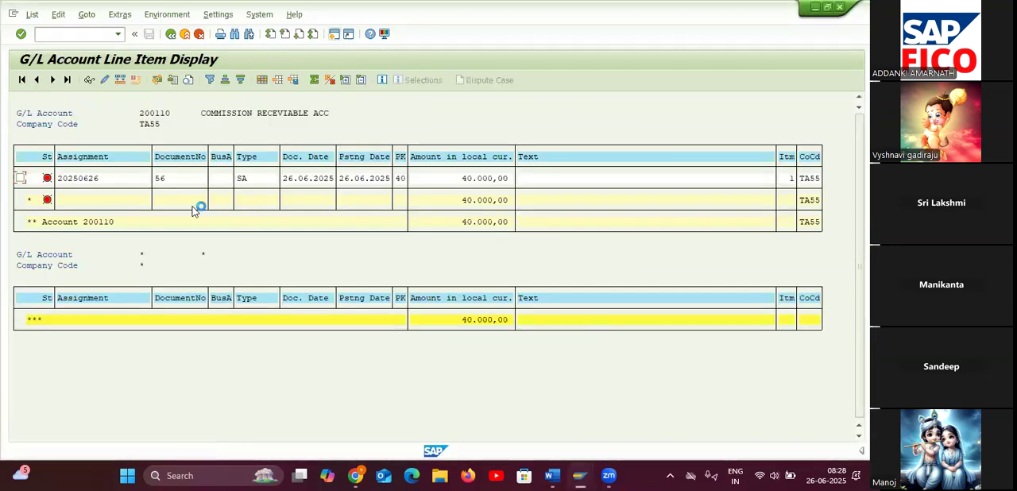
left_click(32, 15)
left_click(58, 50)
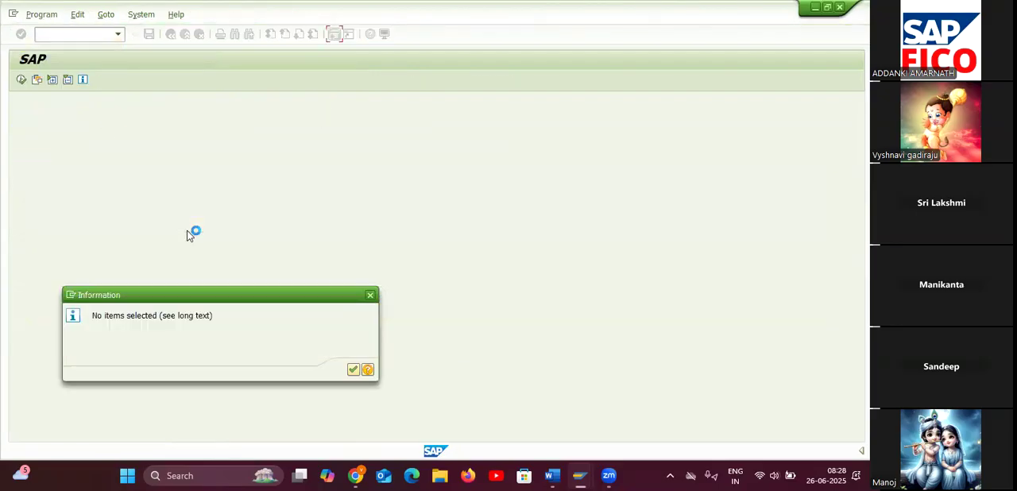
Display the cleared line items of commission receivable account 200110 in company code TA55.
left_click(353, 370)
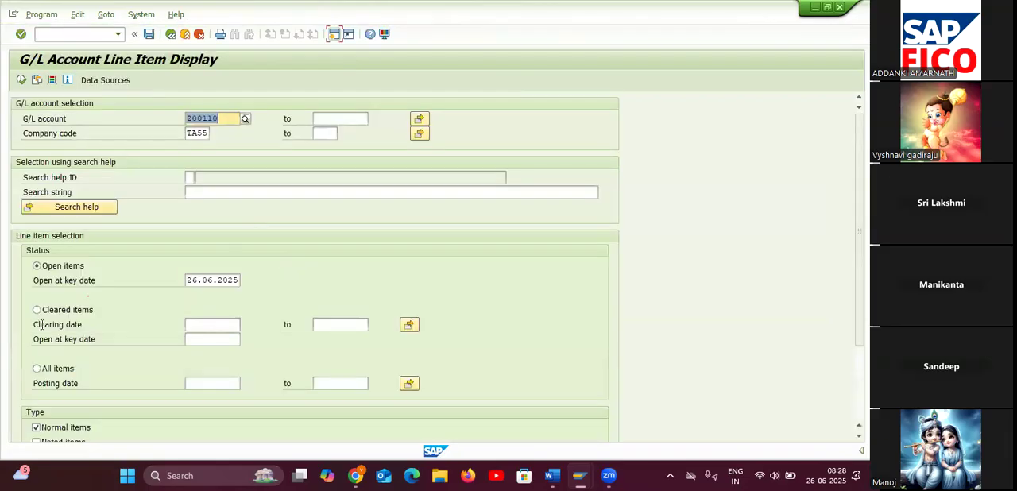
left_click(37, 310)
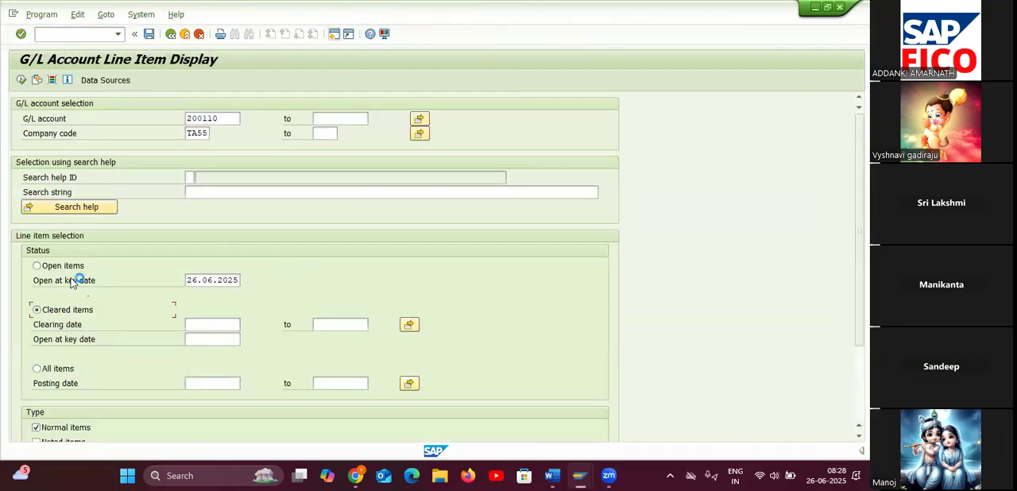
left_click(20, 80)
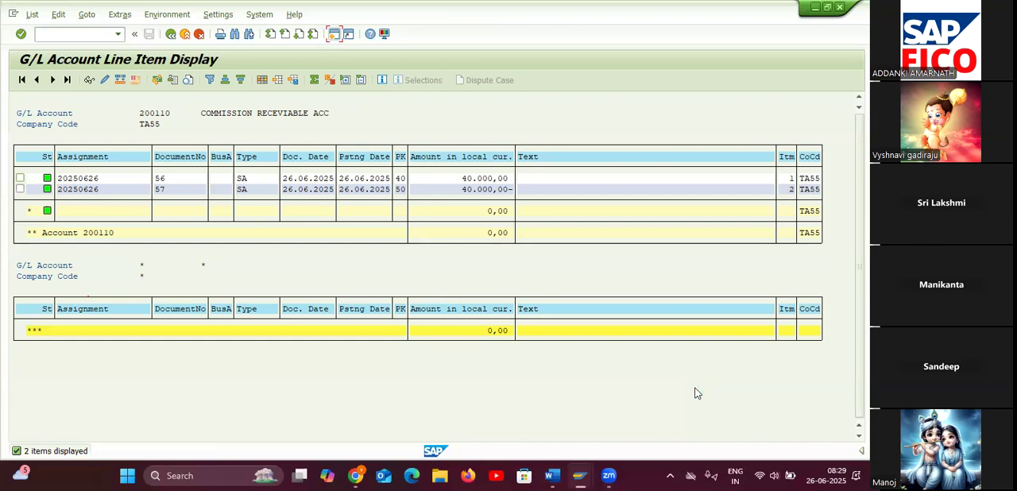
key("XF86AudioLowerVolume")
key("XF86AudioLowerVolume")
key("XF86AudioLowerVolume")
key("XF86AudioLowerVolume")
key("XF86AudioRaiseVolume")
key("XF86AudioRaiseVolume")
key("XF86AudioRaiseVolume")
key("XF86AudioRaiseVolume")
key("XF86AudioRaiseVolume")
key("XF86AudioRaiseVolume")
key("XF86AudioRaiseVolume")
Switch to the NEW SAP FICO TOP document in Word and search its topics for "KEY".
mouse_move(552, 476)
left_click(465, 397)
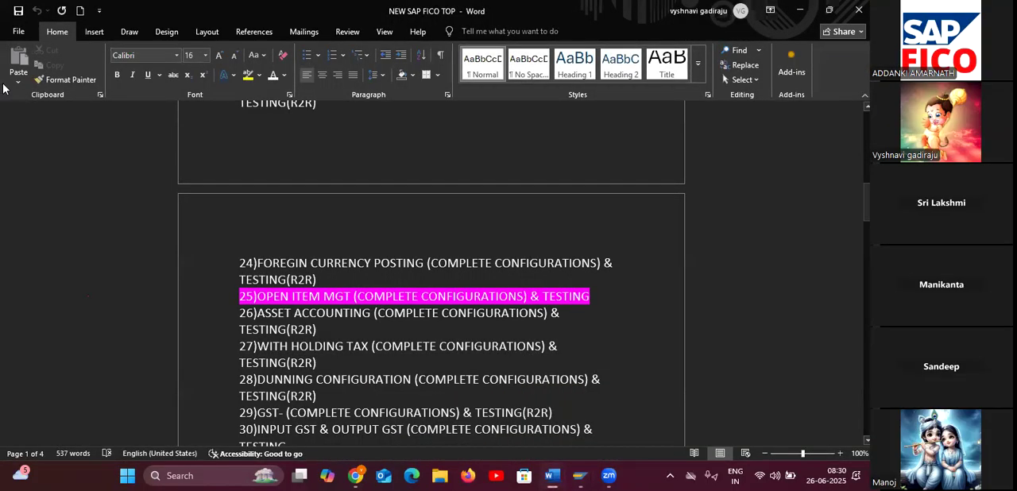
key("ctrl+f")
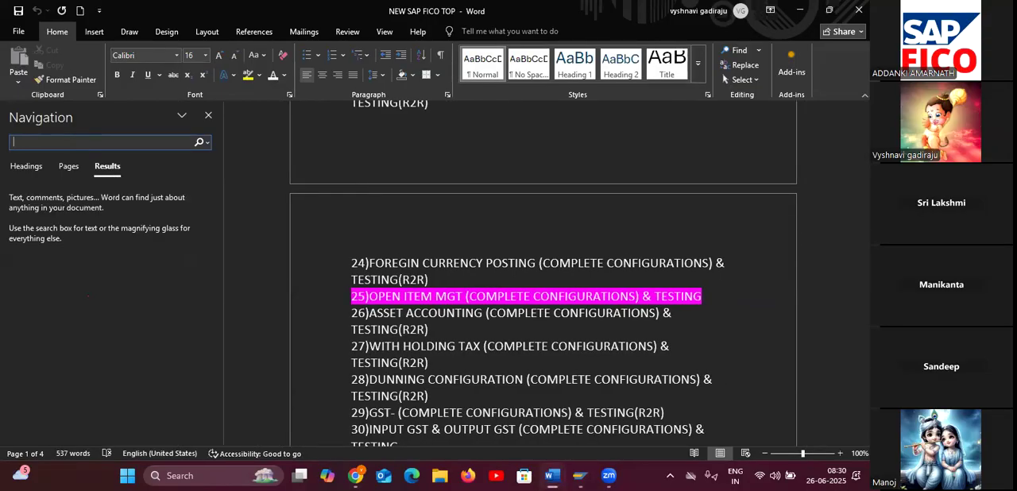
type("SHO")
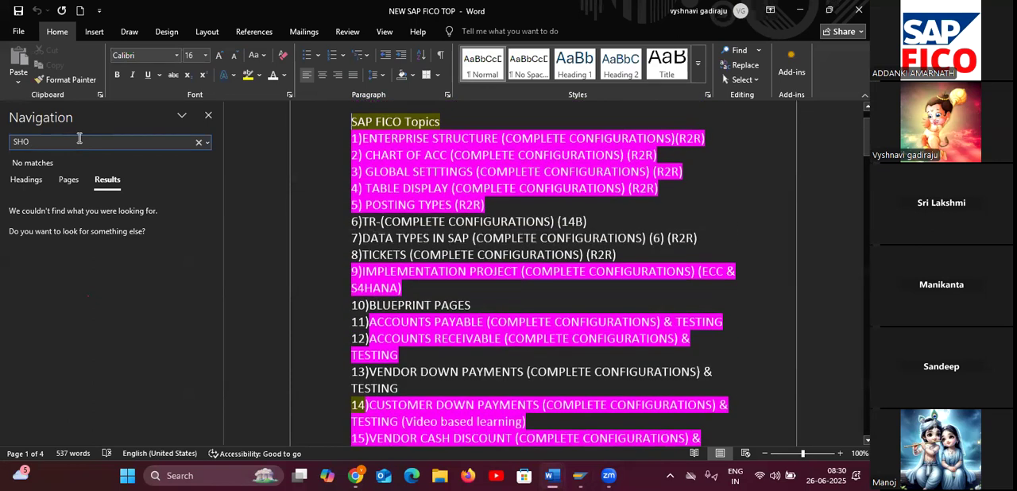
type("RT KWE")
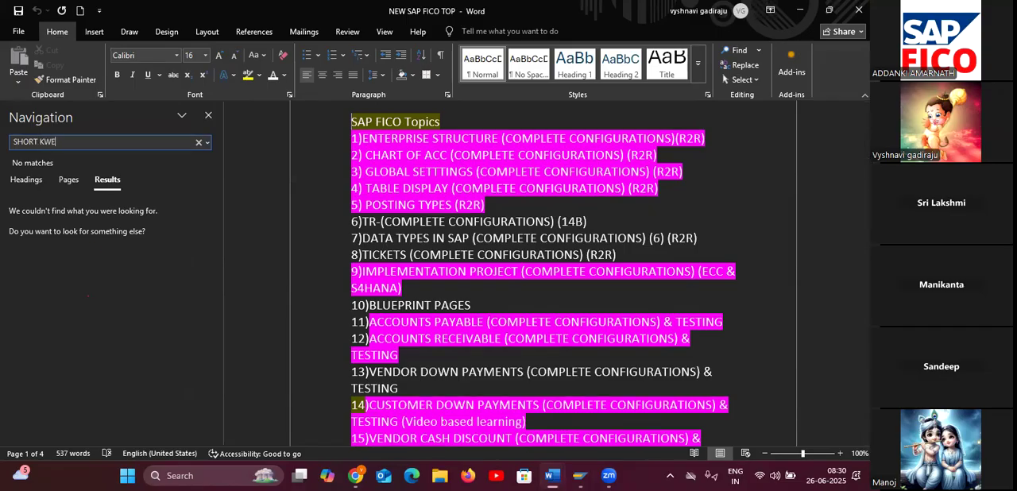
key("BackSpace")
key("BackSpace")
key("BackSpace")
key("BackSpace")
key("BackSpace")
key("BackSpace")
key("BackSpace")
key("BackSpace")
key("BackSpace")
type("KEY")
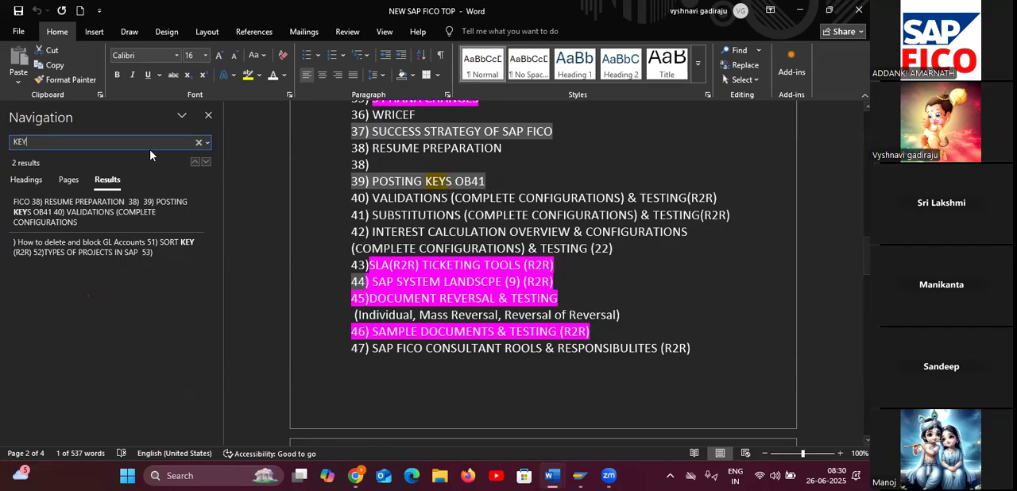
scroll(462, 224, "up", 3)
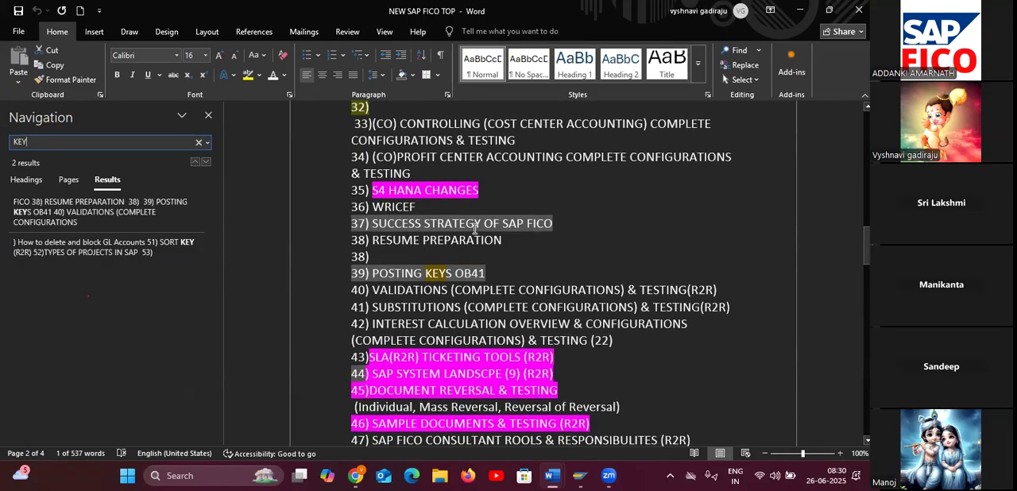
scroll(474, 228, "up", 5)
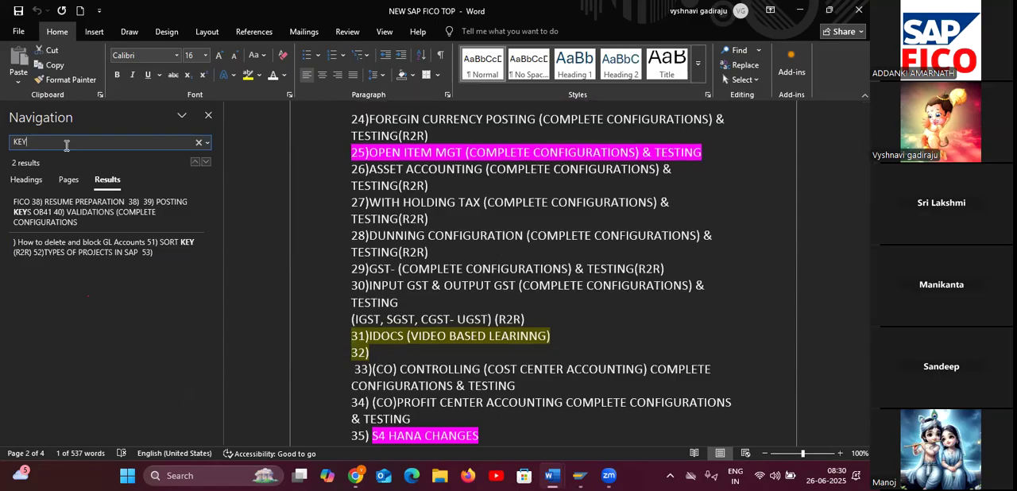
Search the topics document for "SHO" and look through the numbered SAP FICO topics list.
key("BackSpace")
key("BackSpace")
key("BackSpace")
type("SH")
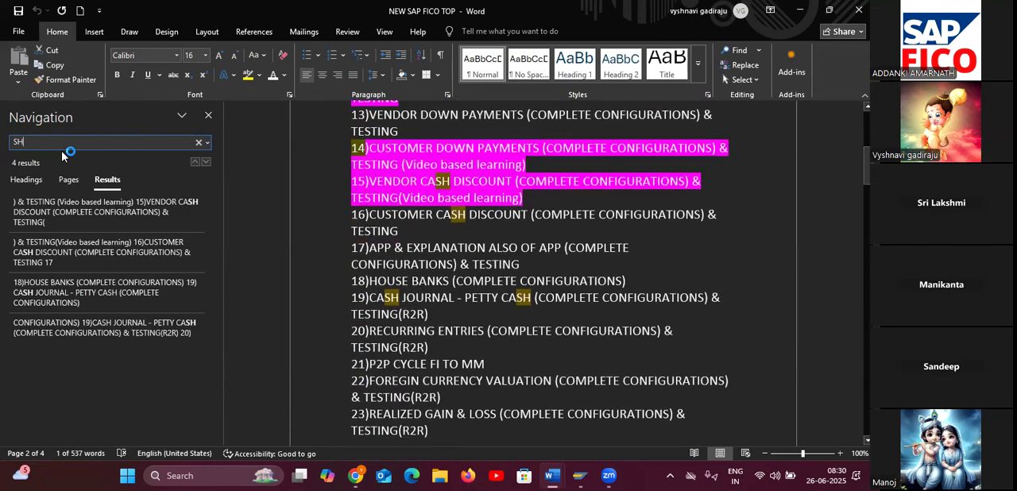
type("O")
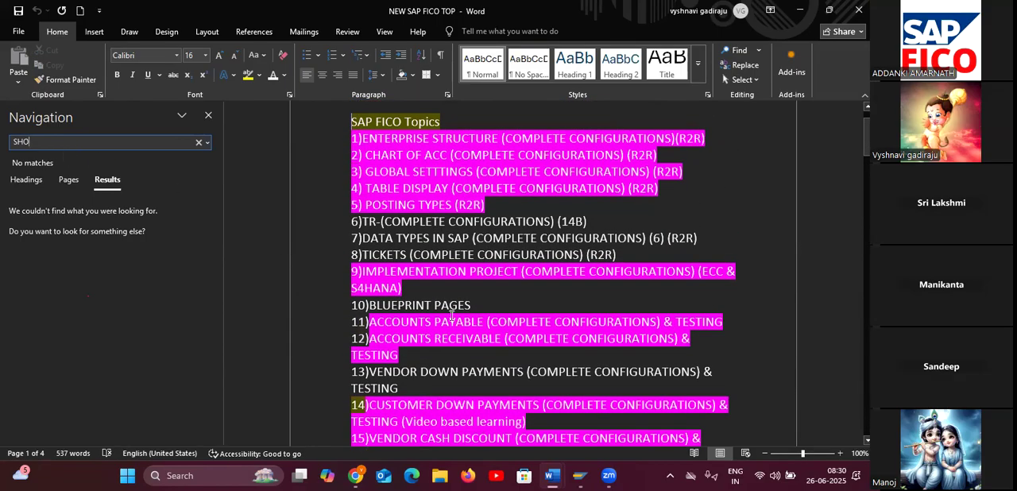
scroll(502, 344, "down", 3)
scroll(502, 344, "down", 3)
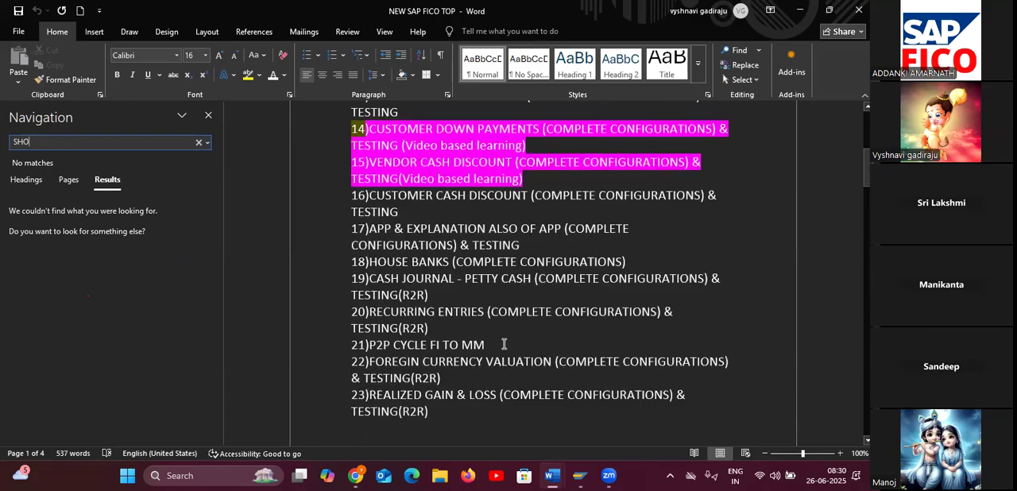
scroll(503, 343, "up", 6)
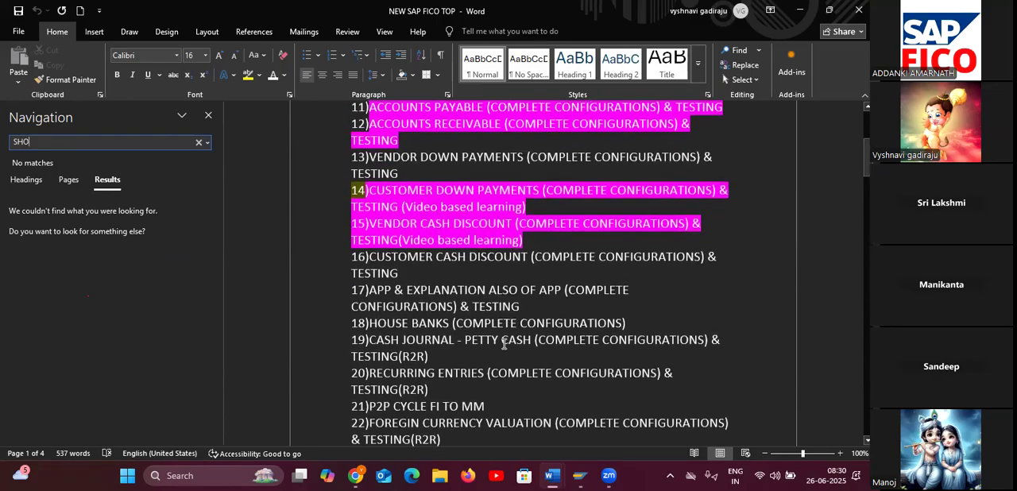
scroll(504, 343, "up", 1)
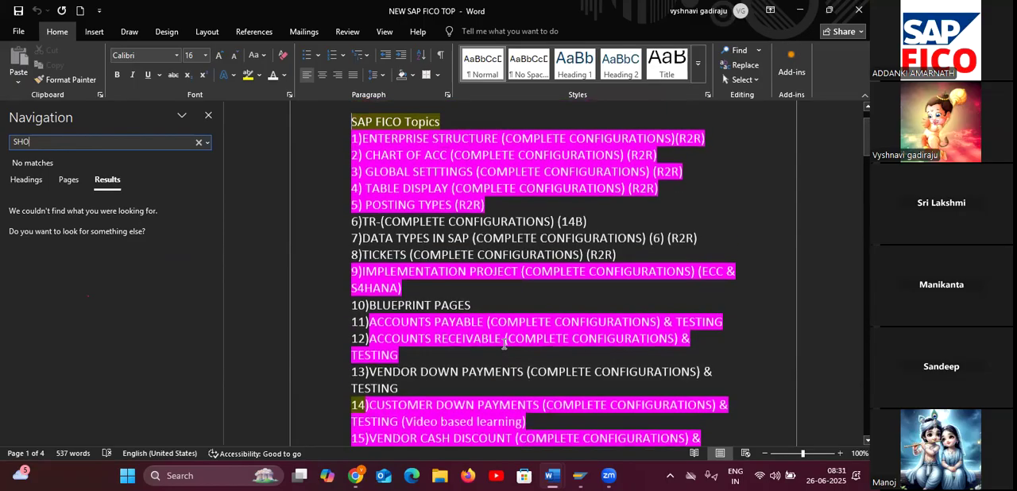
scroll(504, 343, "down", 6)
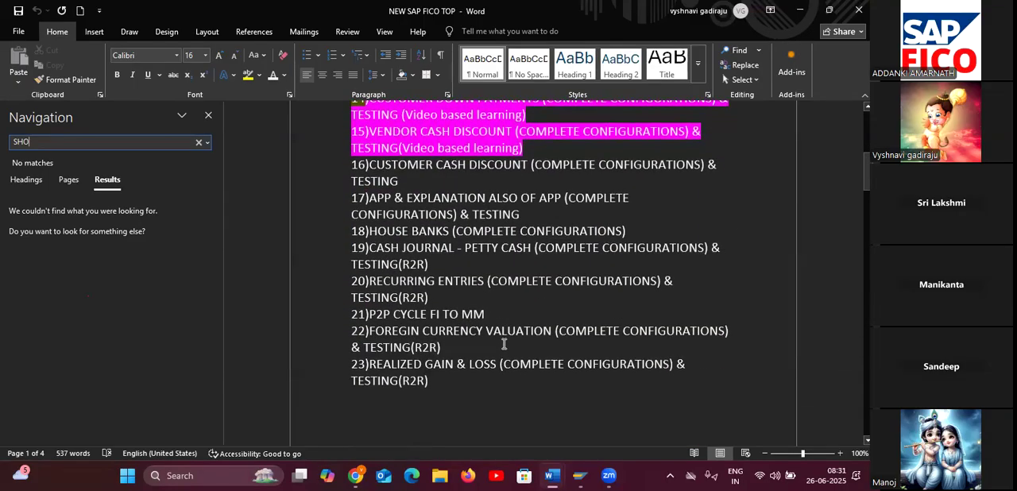
scroll(503, 344, "down", 10)
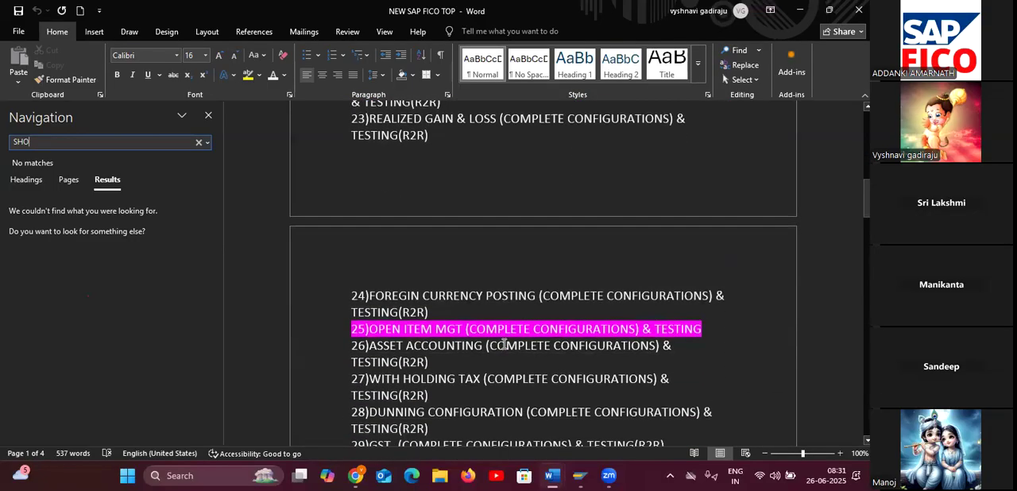
Find topic 51, SORT KEY (R2R), in the numbered topics list and highlight the whole line in pink.
scroll(503, 344, "down", 2)
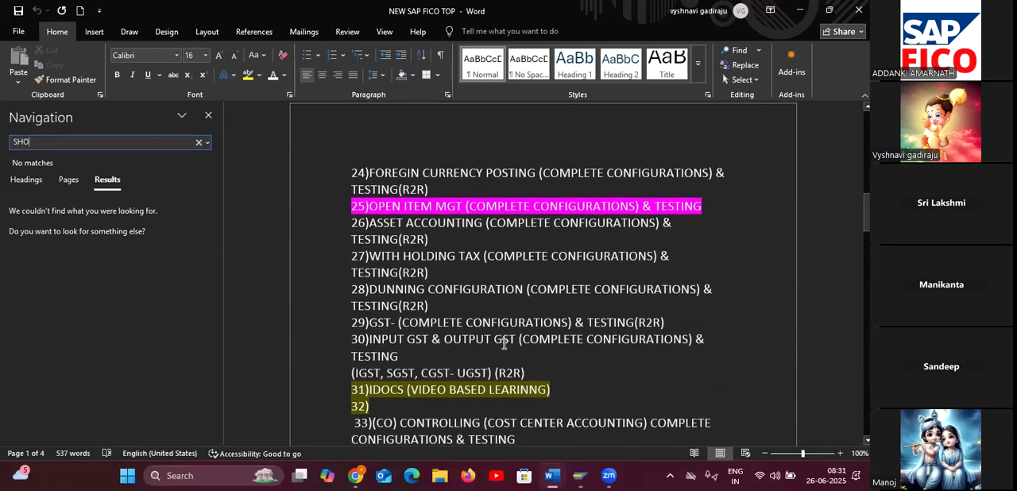
scroll(498, 329, "down", 1)
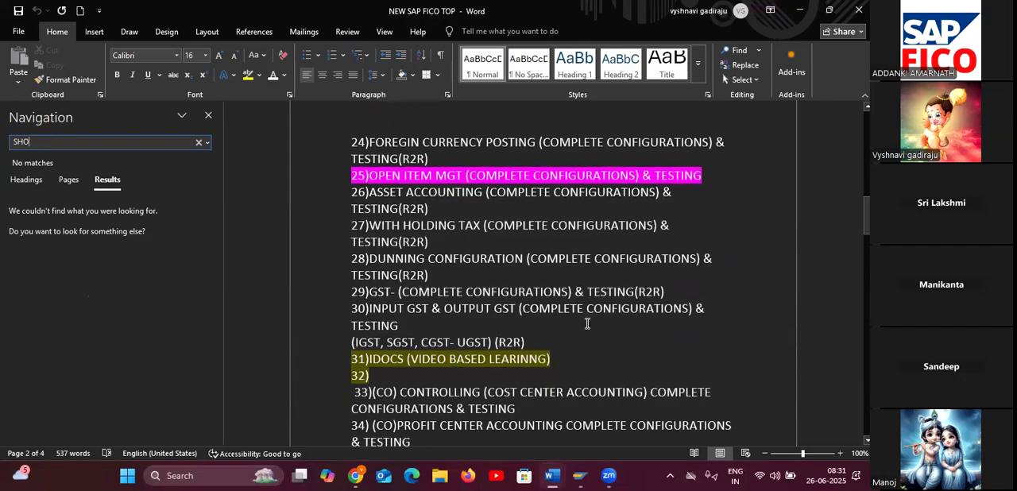
scroll(587, 324, "down", 5)
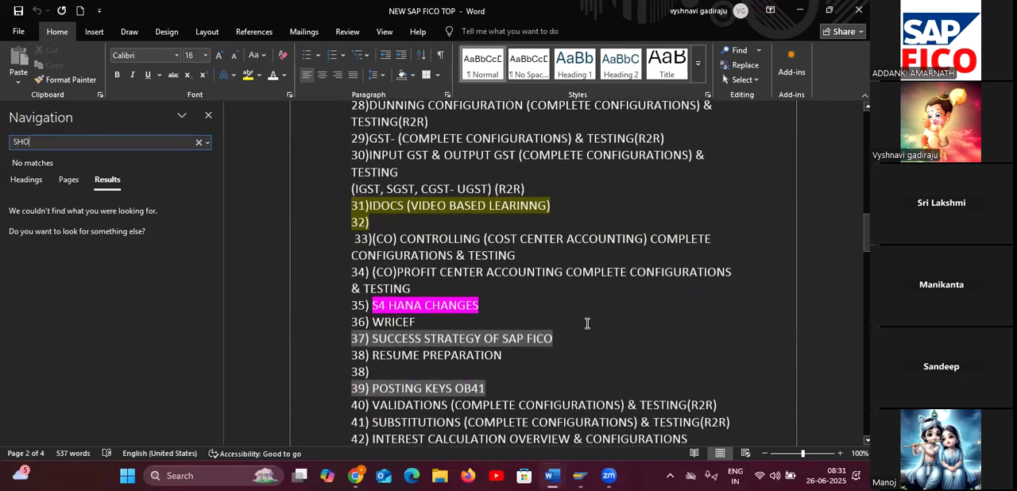
scroll(587, 324, "down", 1)
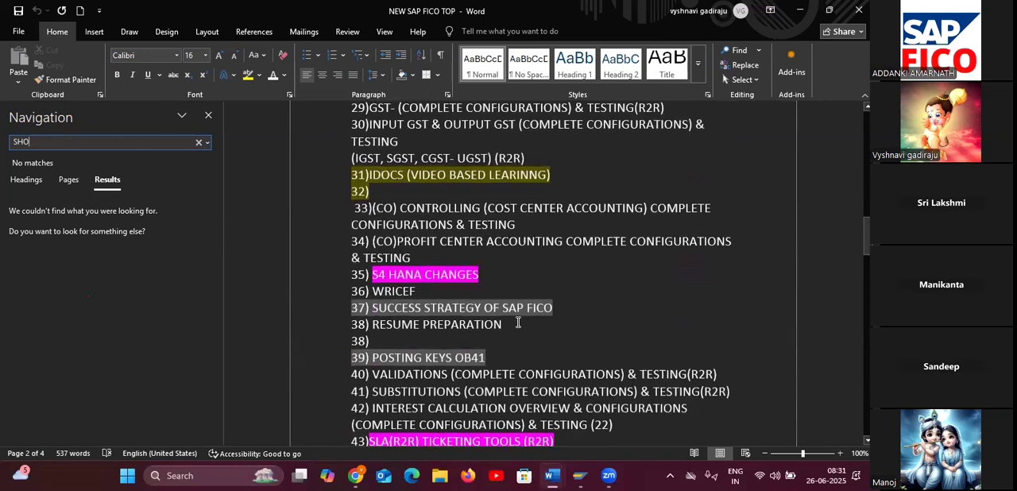
scroll(532, 329, "down", 2)
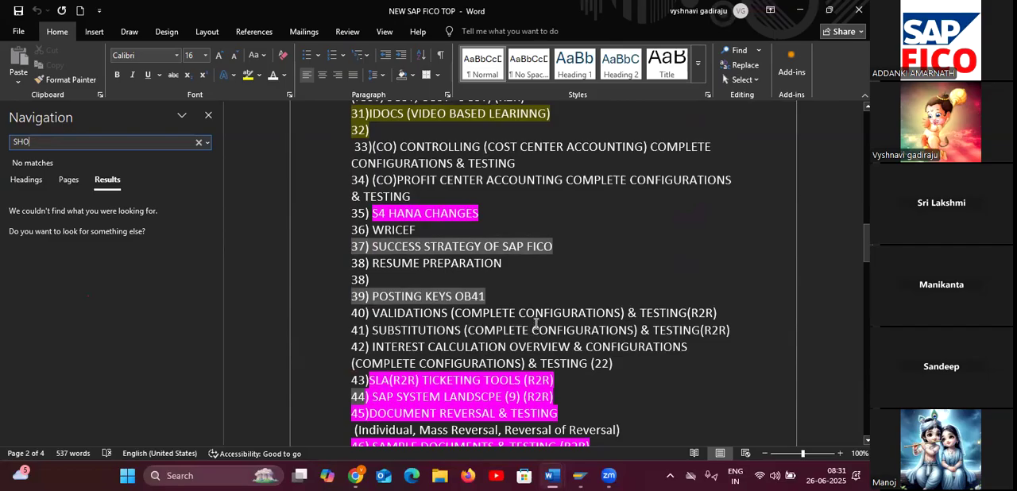
scroll(536, 319, "down", 1)
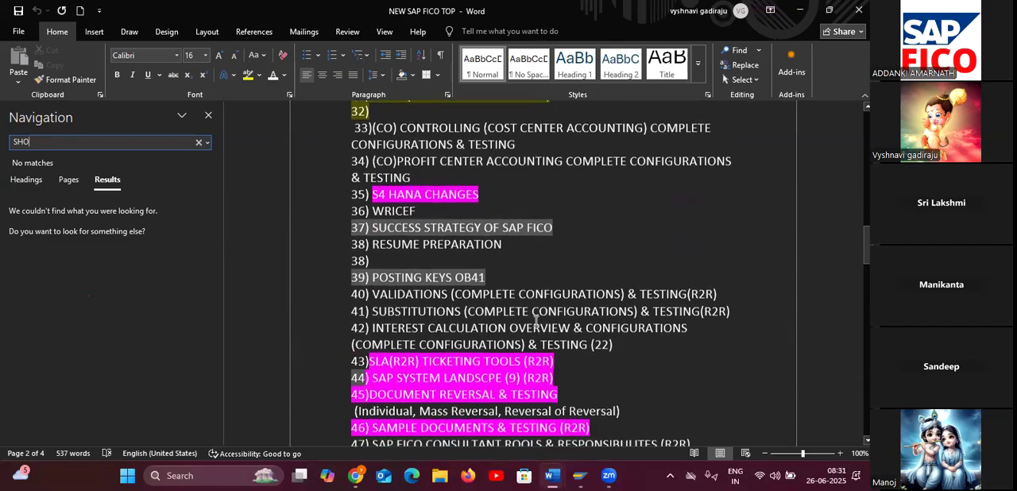
scroll(604, 262, "down", 4)
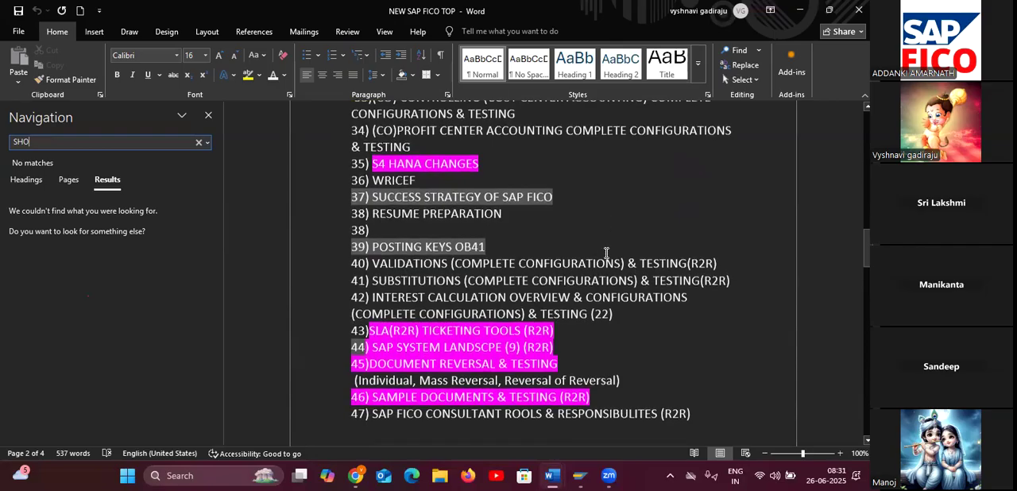
scroll(646, 349, "down", 6)
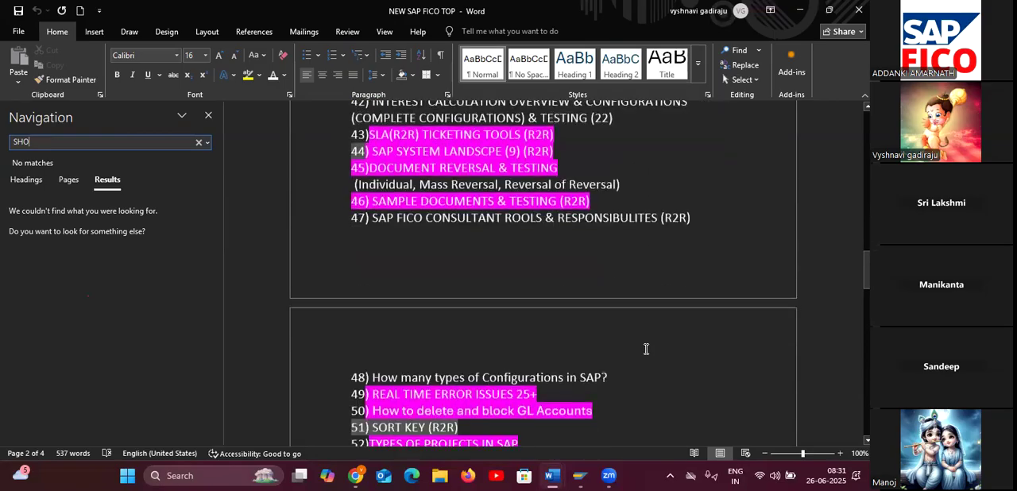
left_click_drag(458, 336, 352, 335)
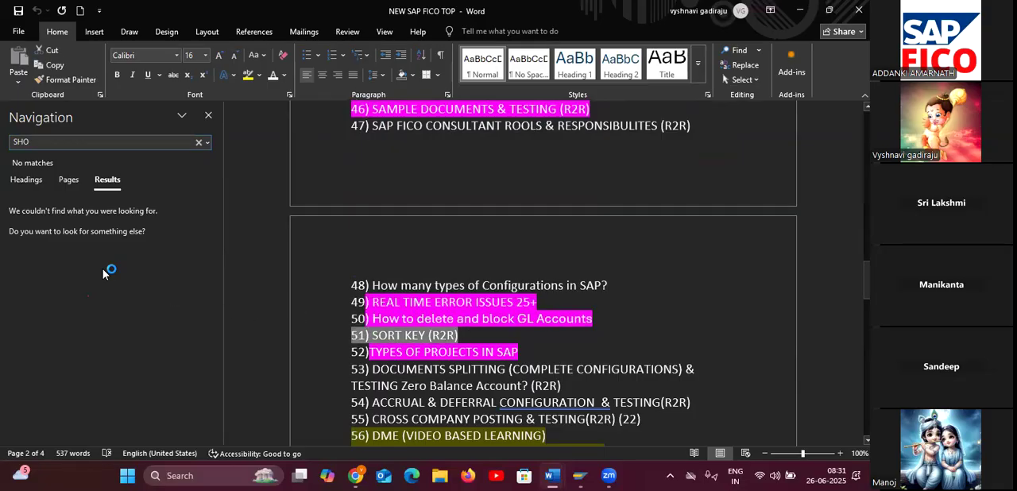
left_click(258, 82)
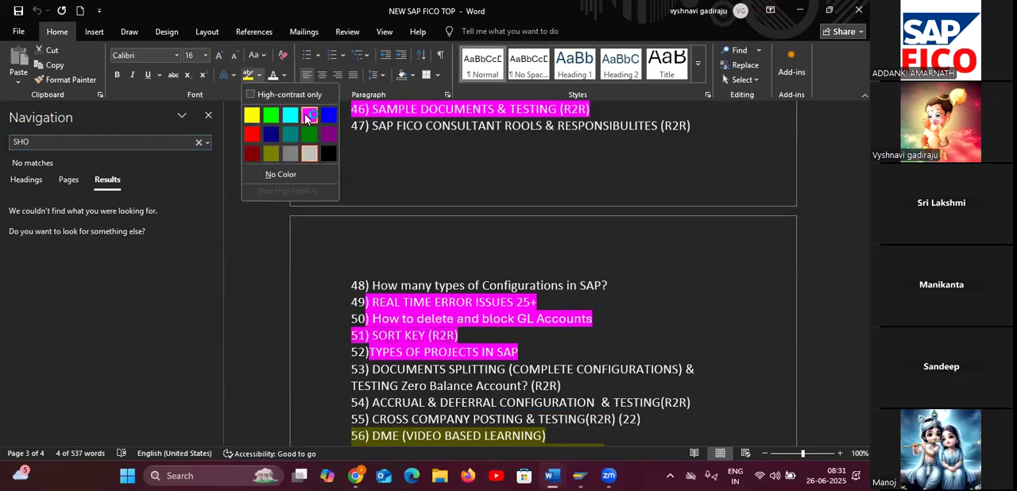
left_click(296, 111)
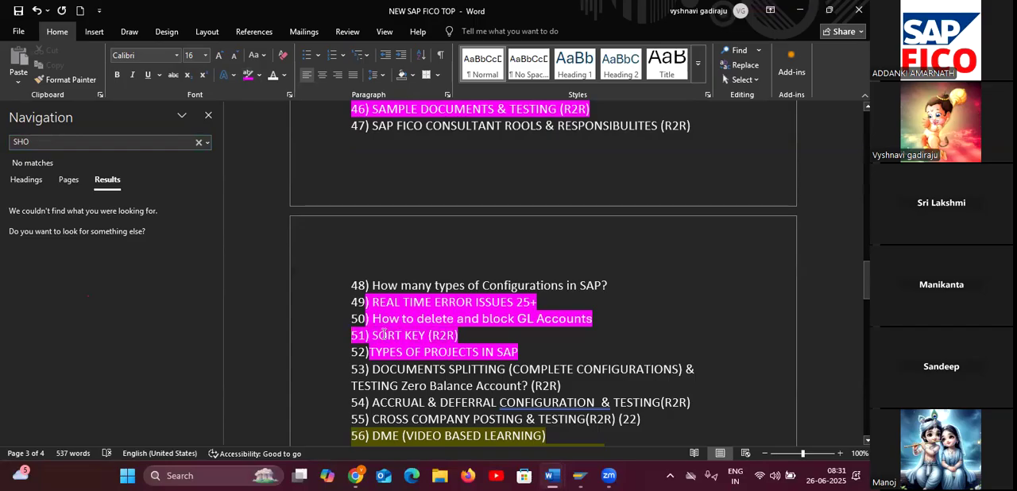
Close the search pane, change topic 51's wording from SORT KEY to SHORT KEY, and save the document.
left_click(208, 115)
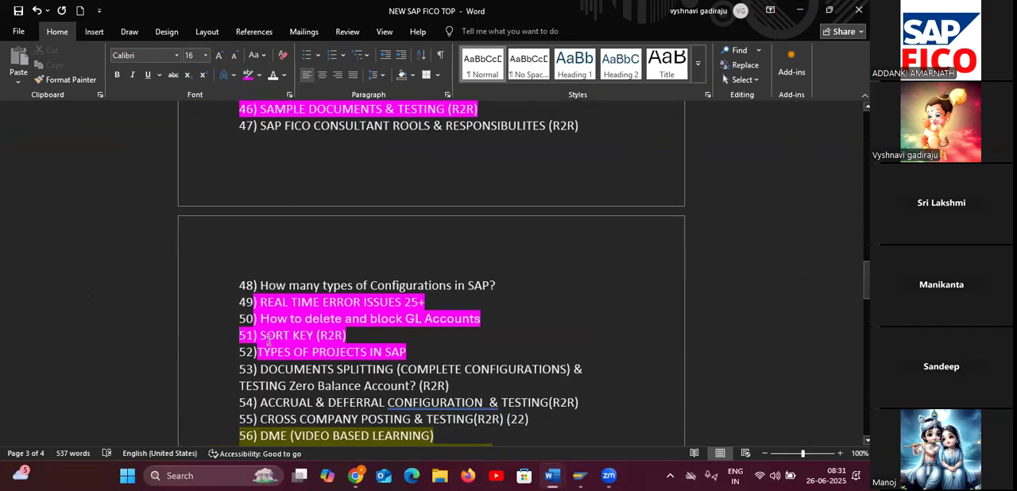
type("H")
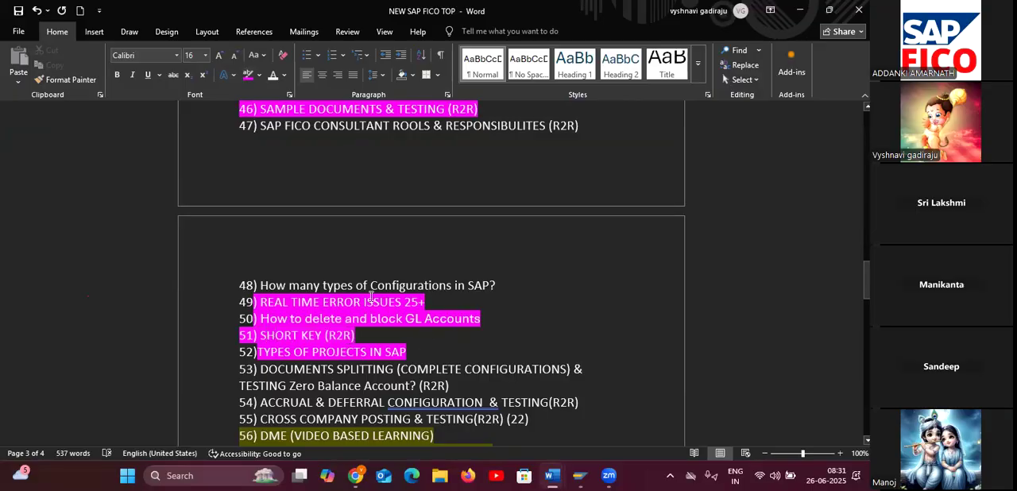
left_click(18, 10)
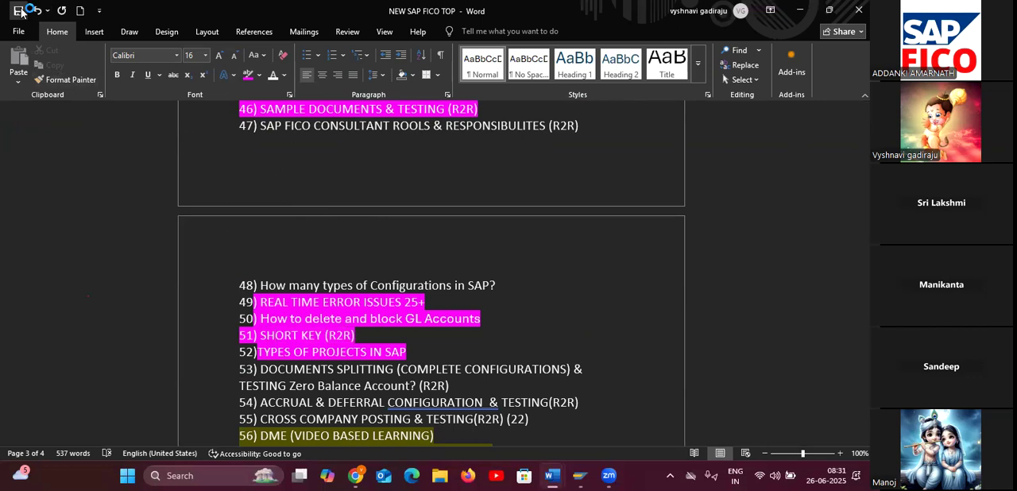